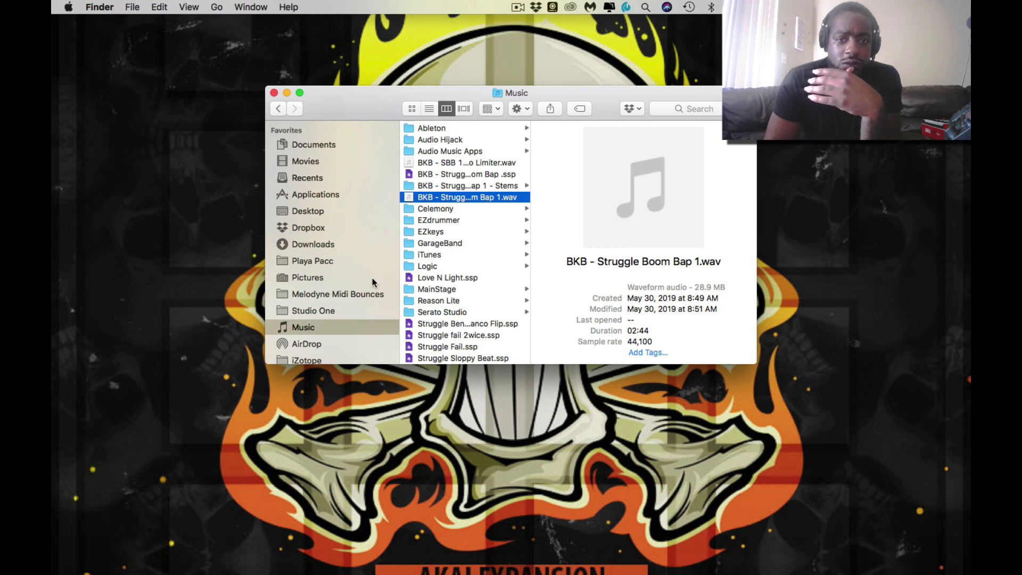
Open the "BKB - Struggle Boom Bap 1 - Stemz" folder inside the Stems folder and size the window to fit its WAV file list.
click(414, 185)
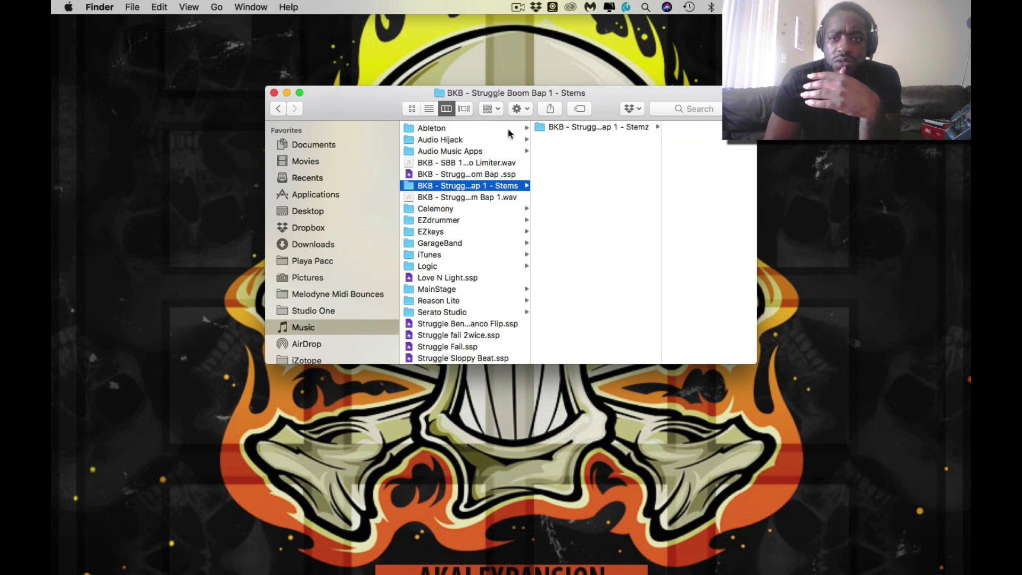
click(539, 127)
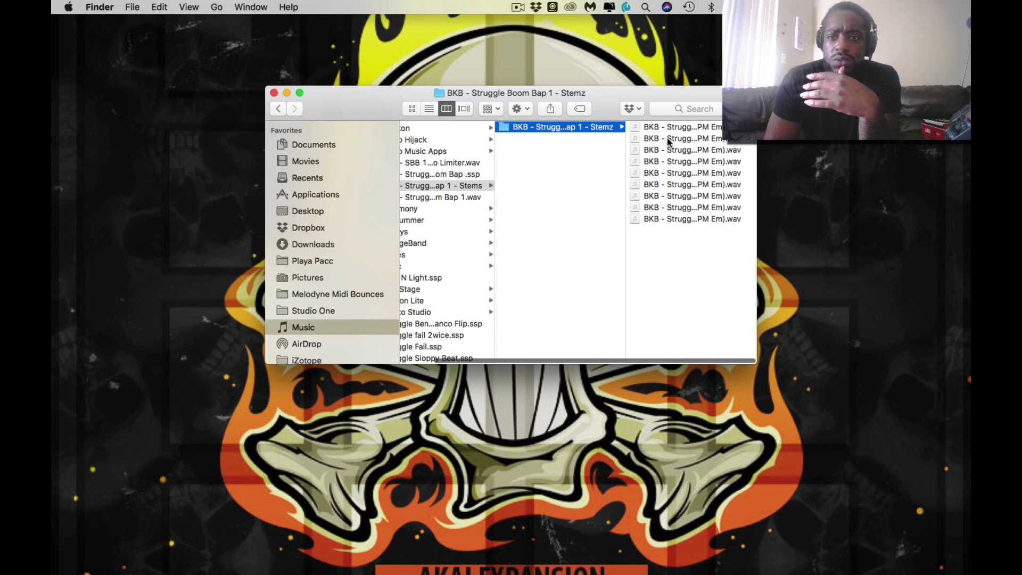
drag(757, 170, 878, 165)
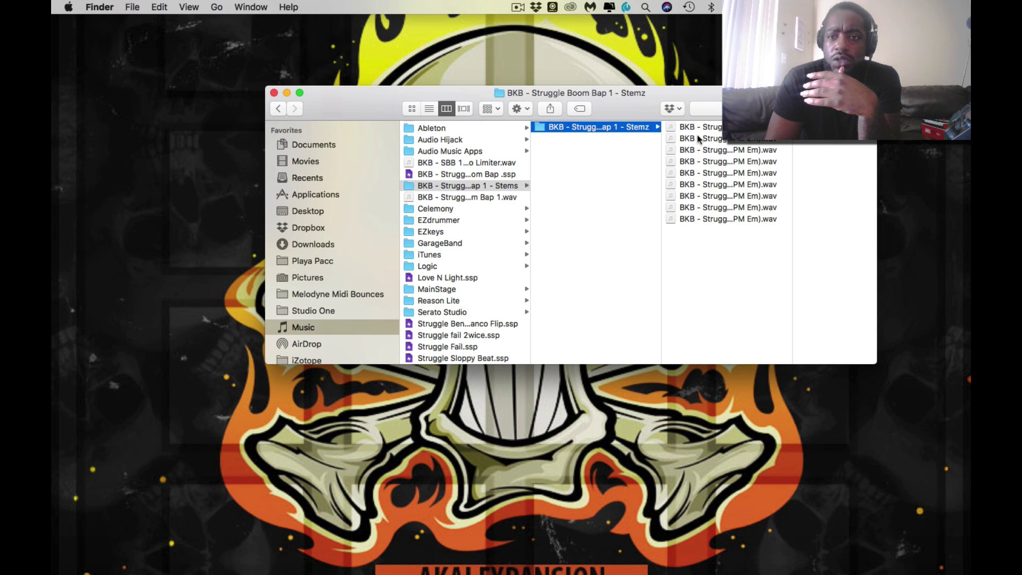
click(683, 127)
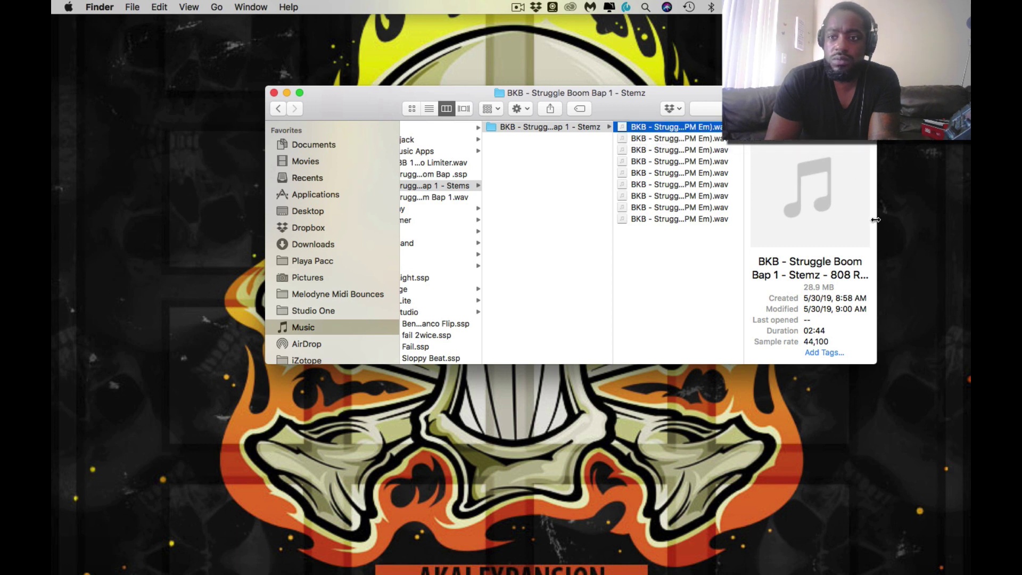
drag(875, 219, 754, 252)
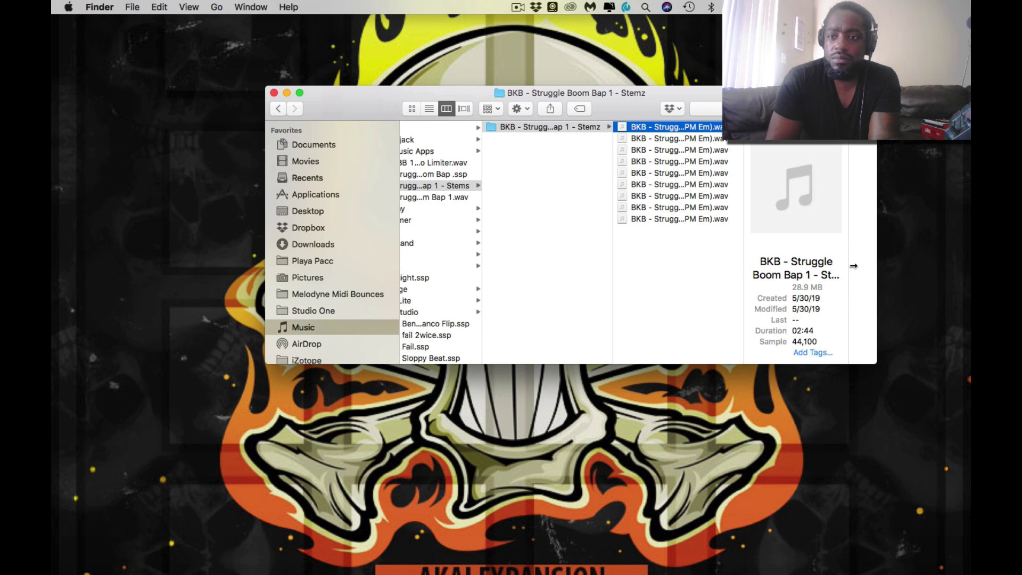
drag(853, 266, 735, 311)
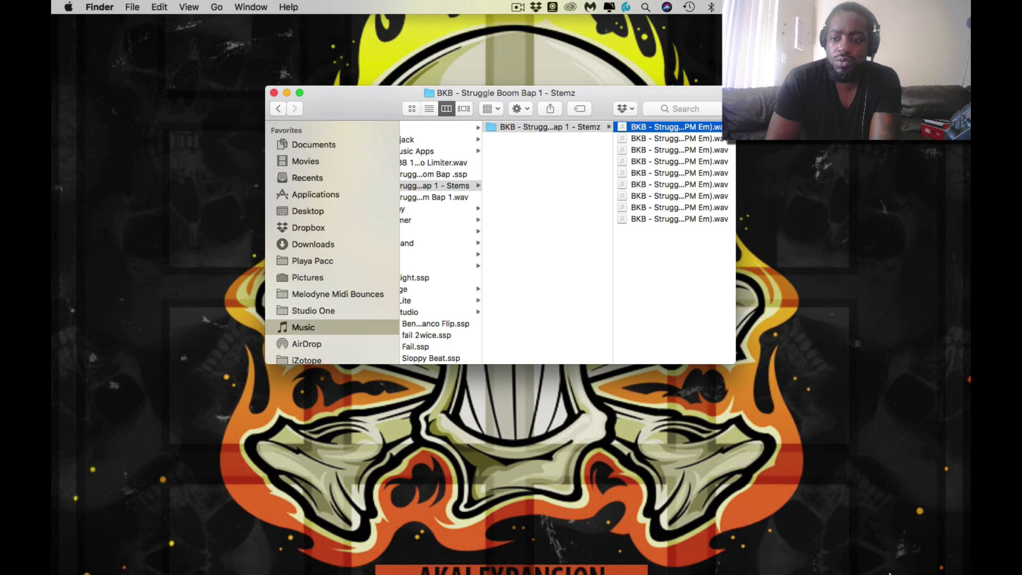
Restore the minimized Studio One song window and bring the stems folder window in front of it.
mouse_move(926, 559)
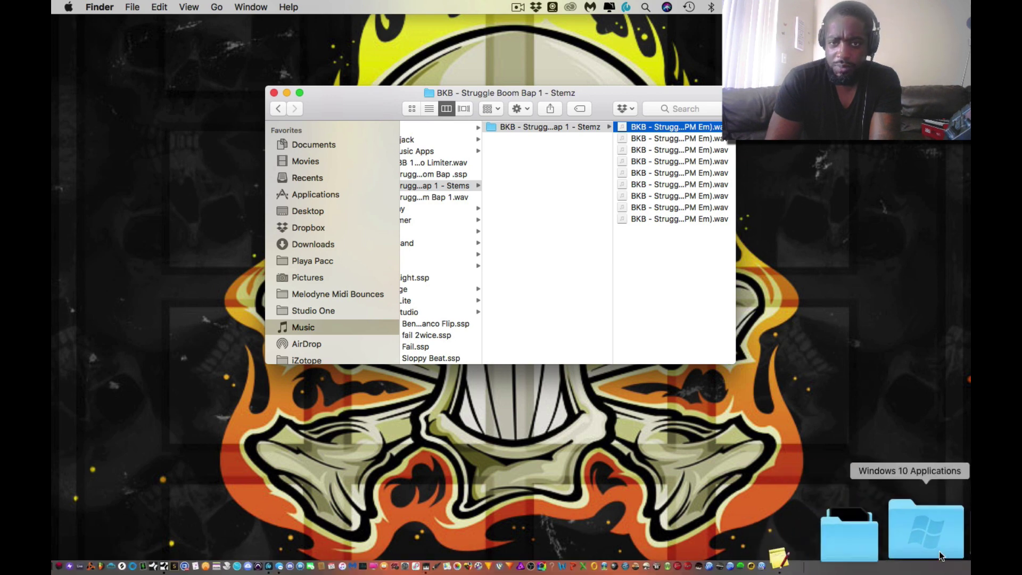
click(948, 543)
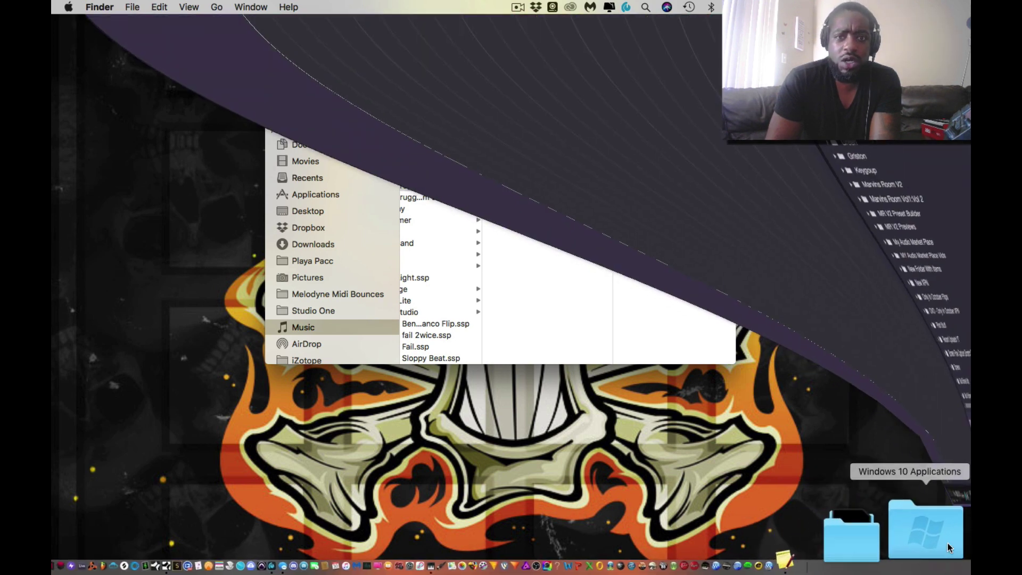
key(ctrl+Up)
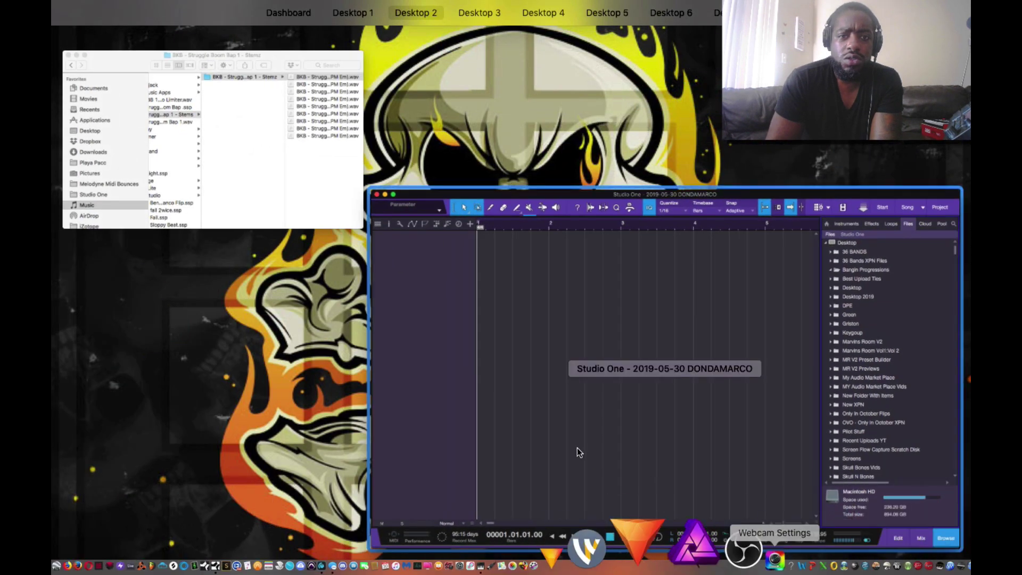
click(317, 203)
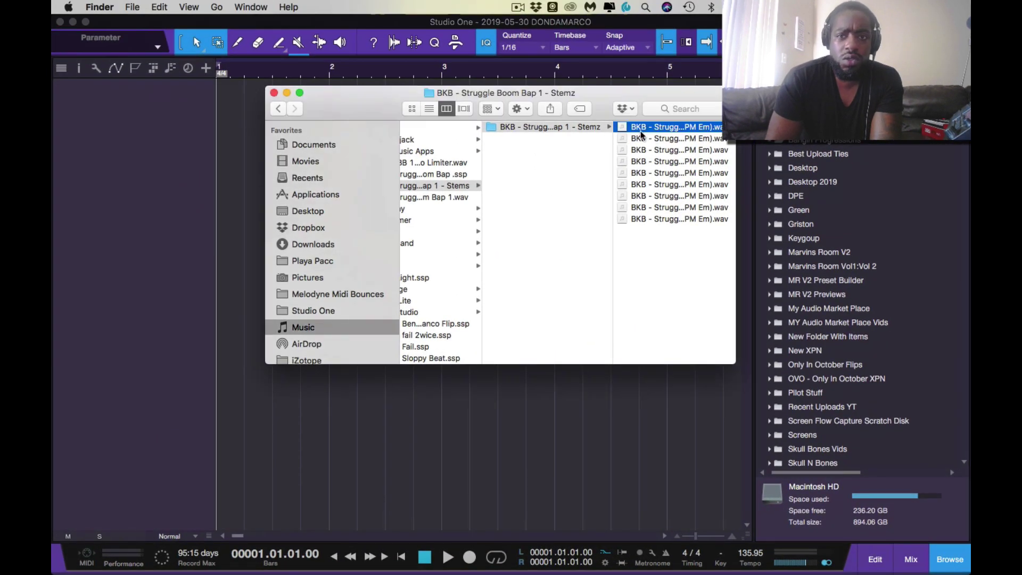
Import all WAV stems from the Stemz folder onto separate tracks starting at bar 1, and close the folder window.
drag(608, 89, 835, 87)
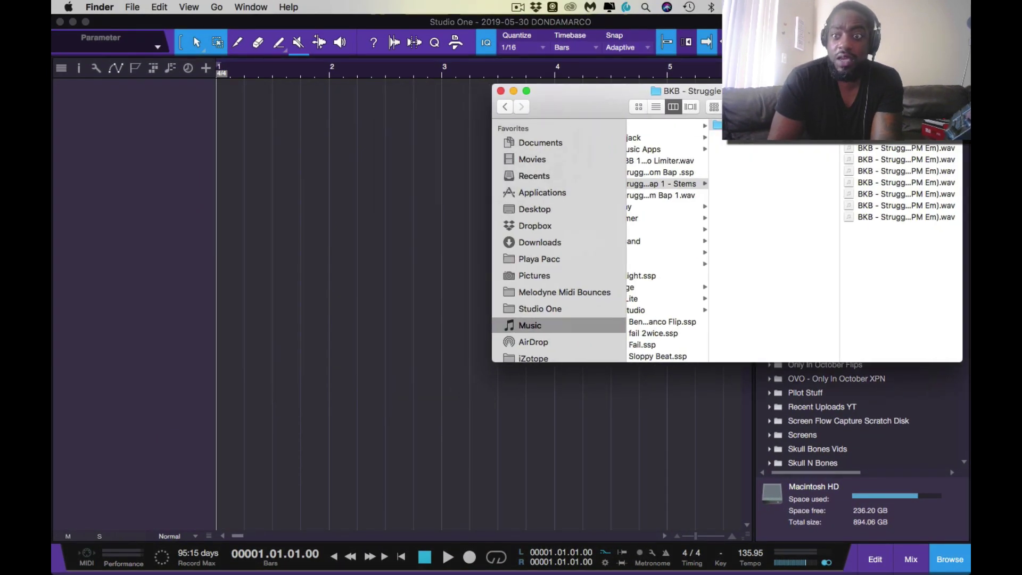
click(864, 218)
key(super+a)
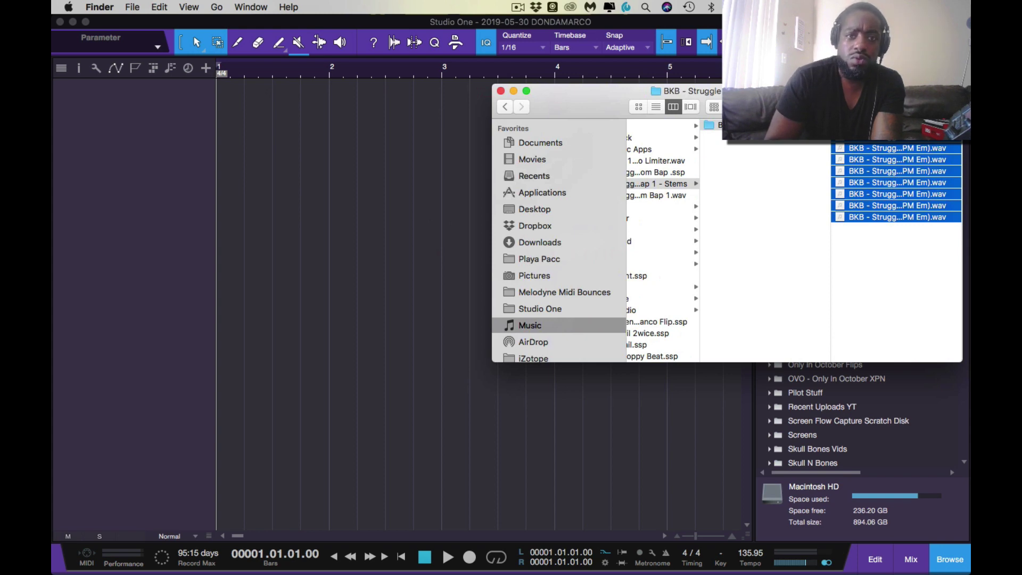
drag(900, 133, 234, 218)
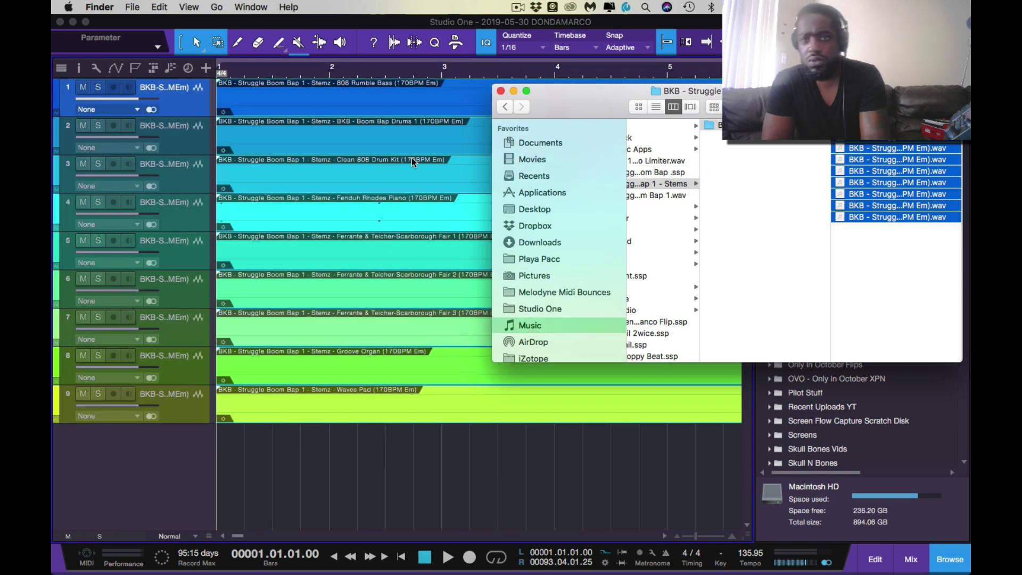
click(501, 91)
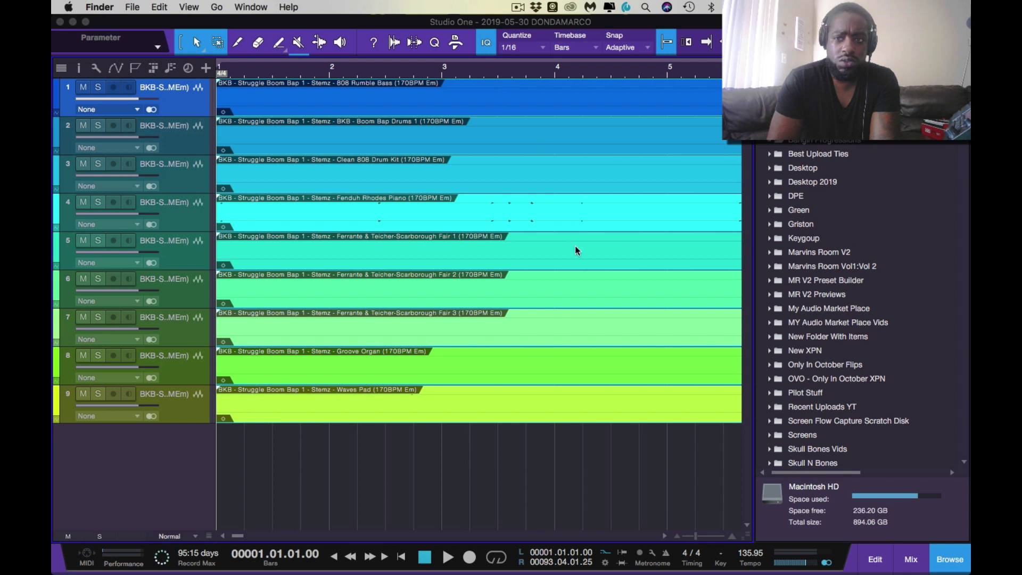
Hide the file browser and enlarge the waveforms, fitting the full length of all nine stem tracks in the arrangement.
click(950, 557)
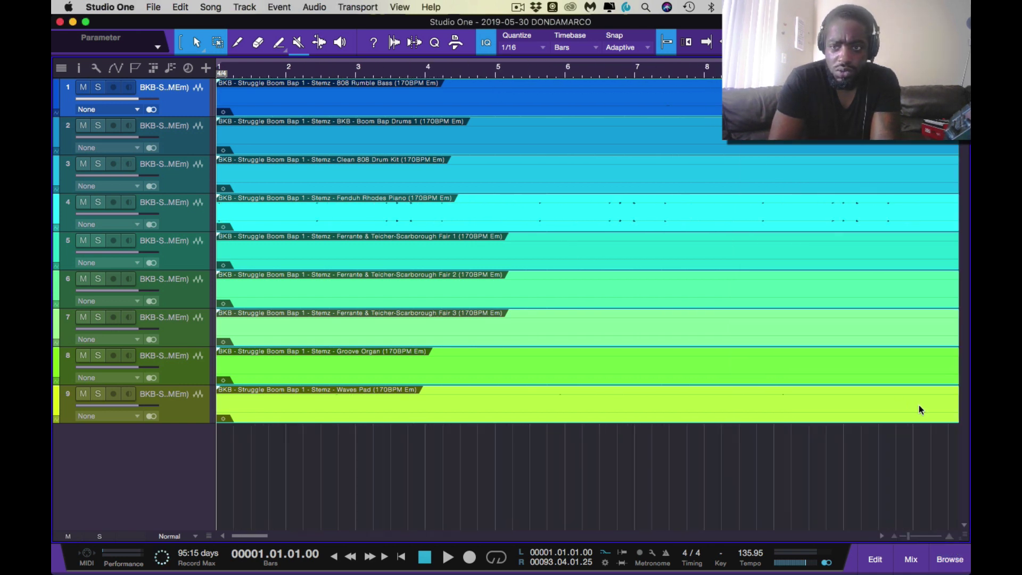
key(w)
key(w)
key(w)
key(w)
key(w)
key(w)
key(w)
key(w)
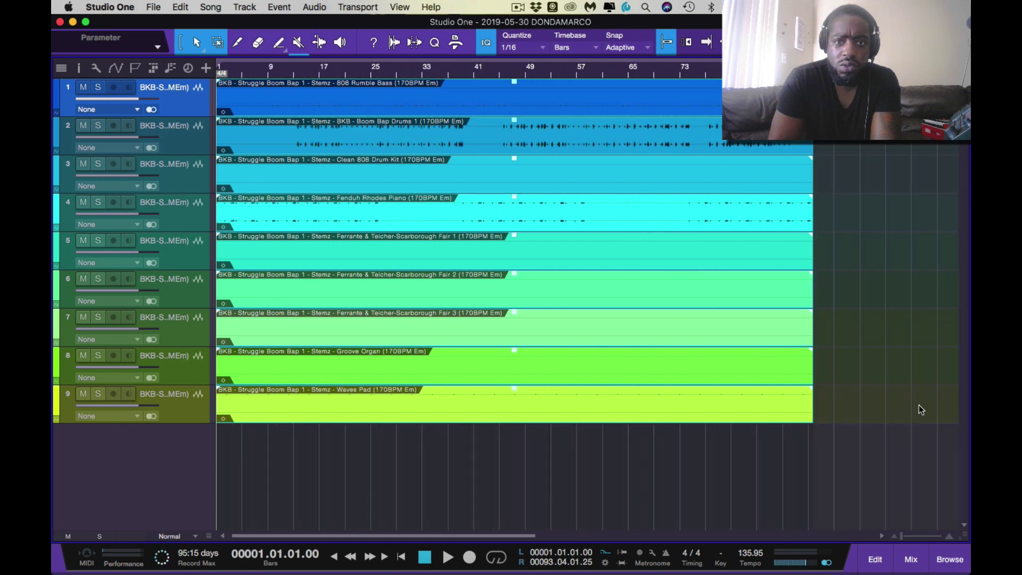
key(w)
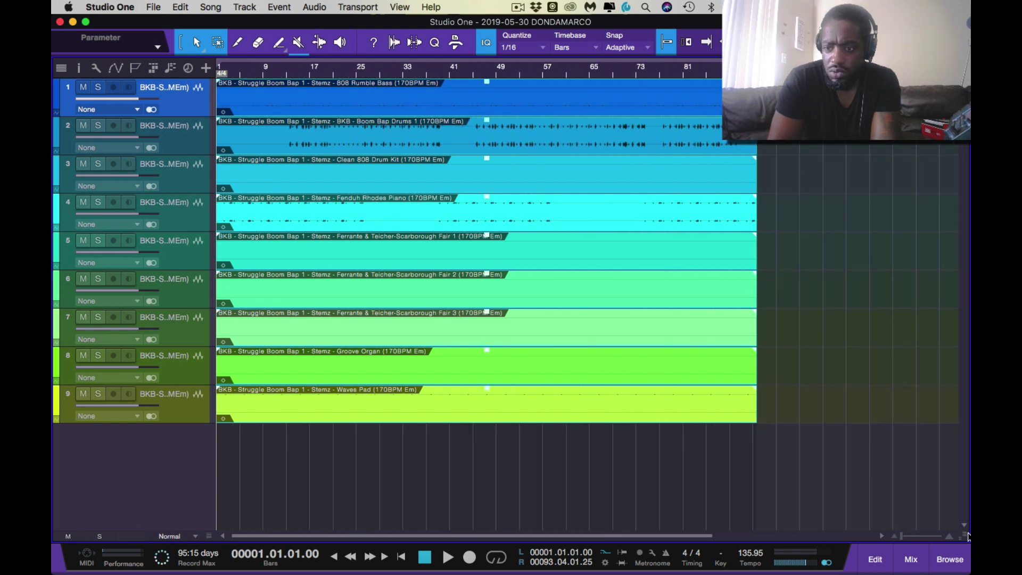
drag(967, 538, 961, 508)
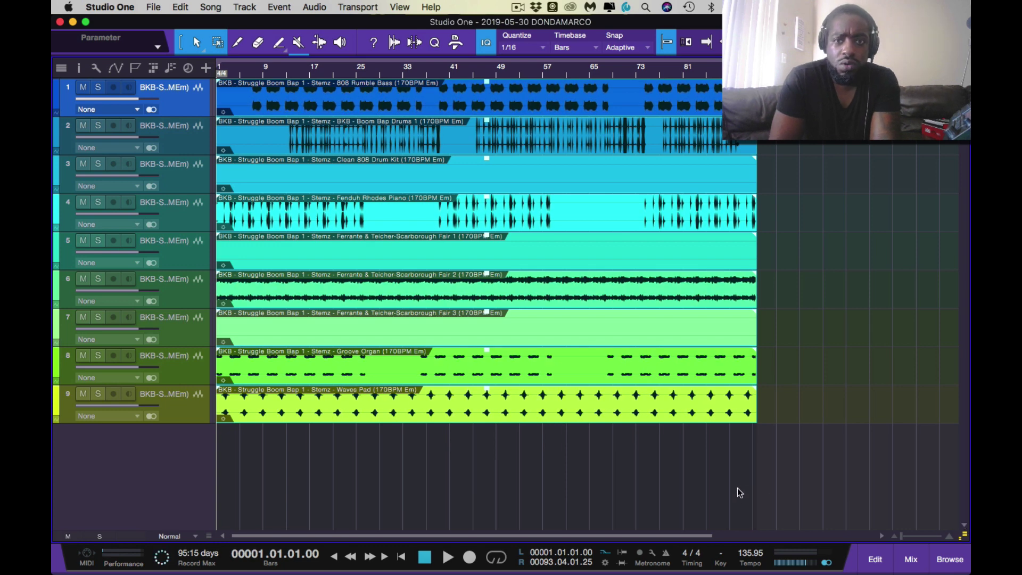
scroll(737, 488, up, 5)
scroll(737, 487, left, 7)
scroll(737, 488, down, 3)
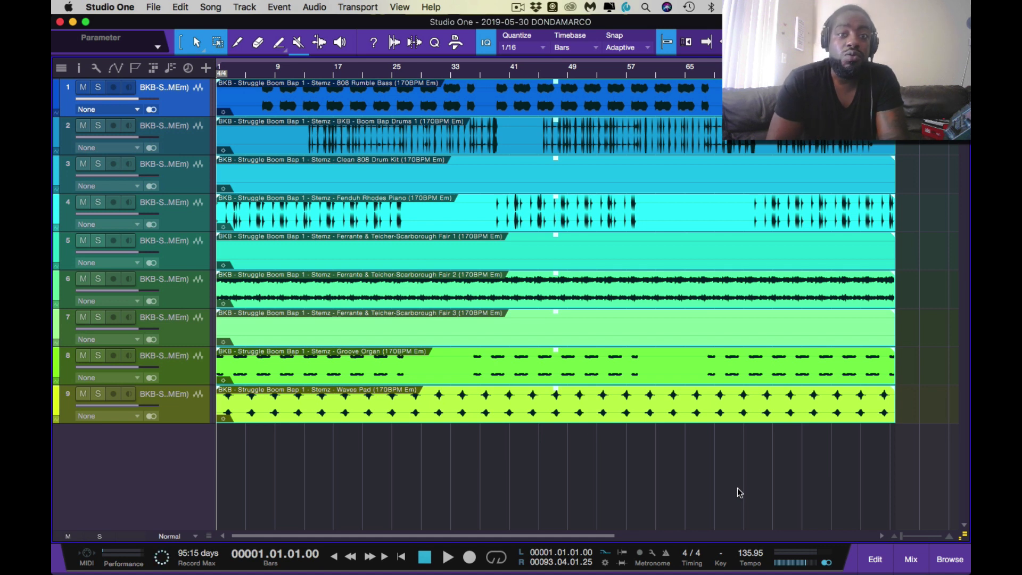
Save the song under the new name "BKB - Struggle Boom Bap Beat 1" and set its tempo to 170.
click(156, 8)
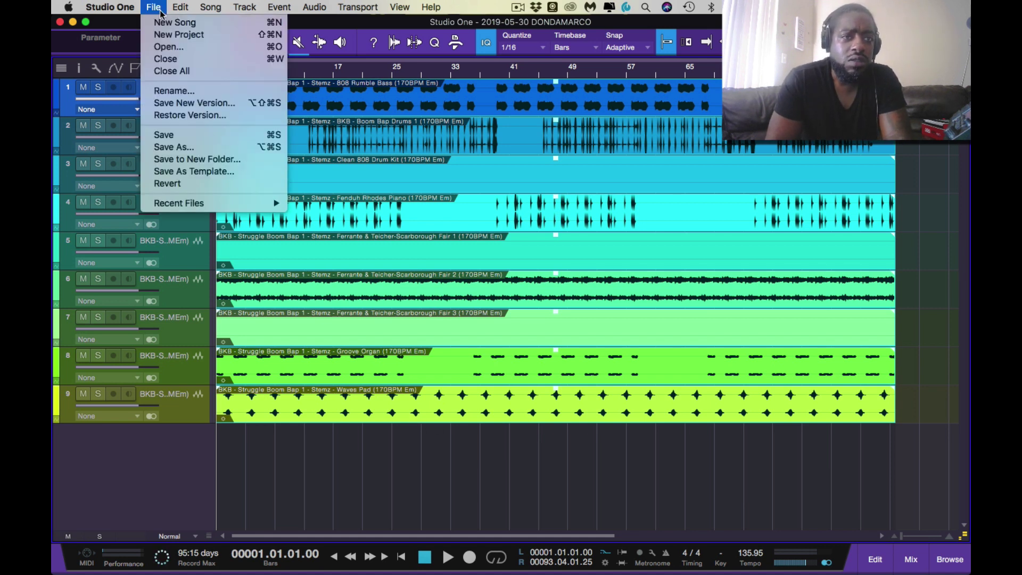
click(175, 148)
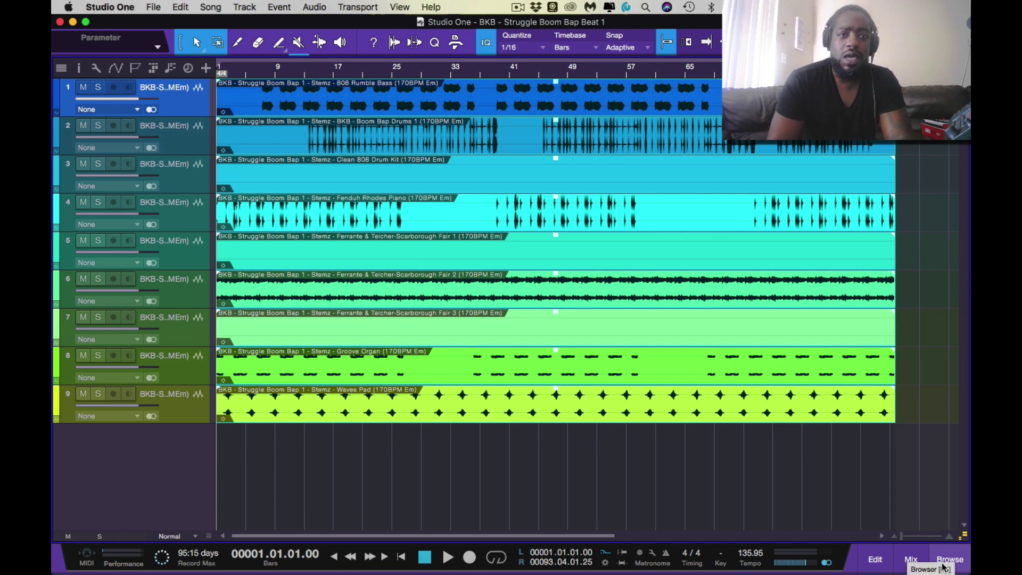
click(750, 553)
text(1)
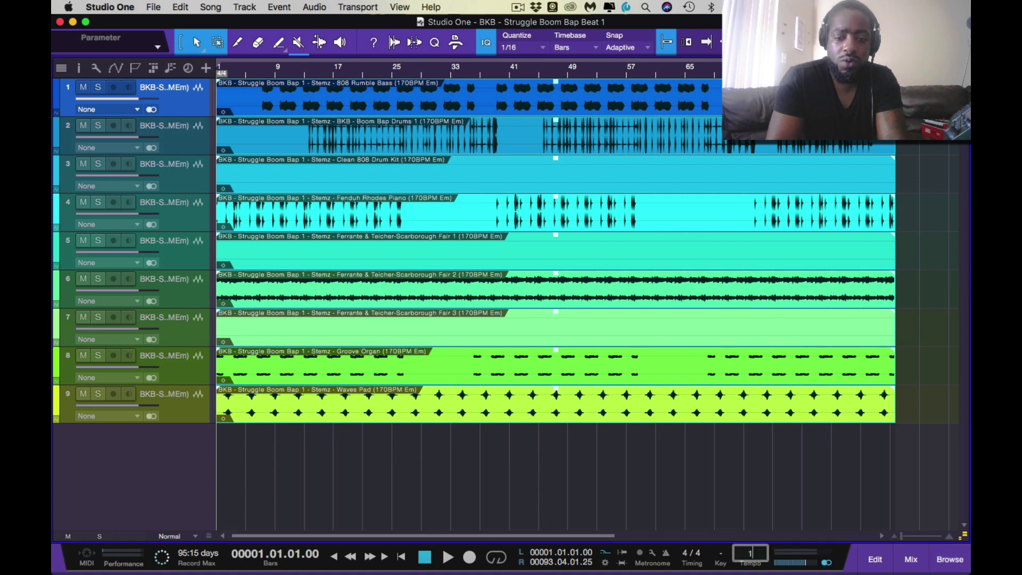
text(70)
key(Return)
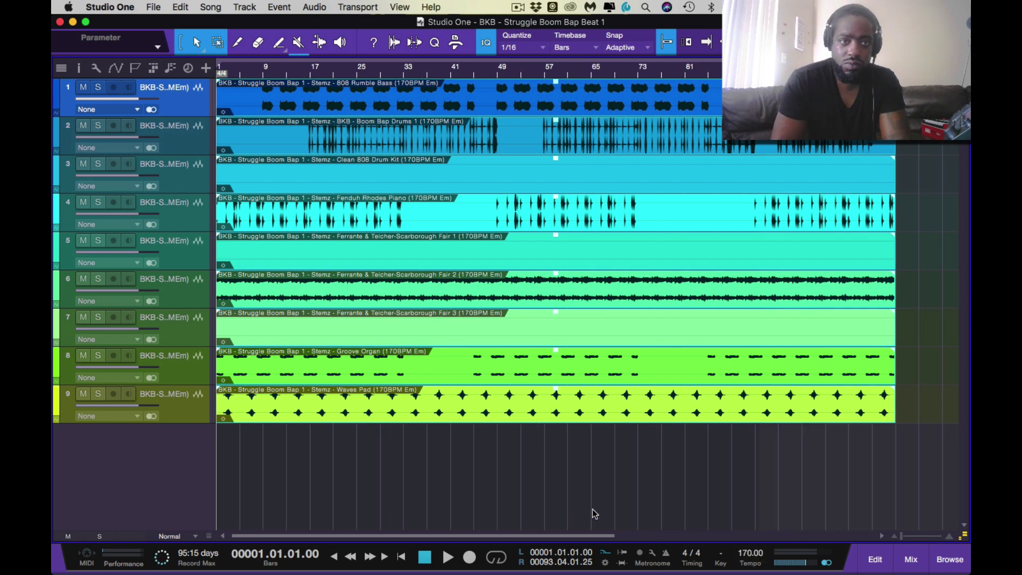
Play the song's opening bars from the start and check the device list in Audio MIDI Setup.
key(space)
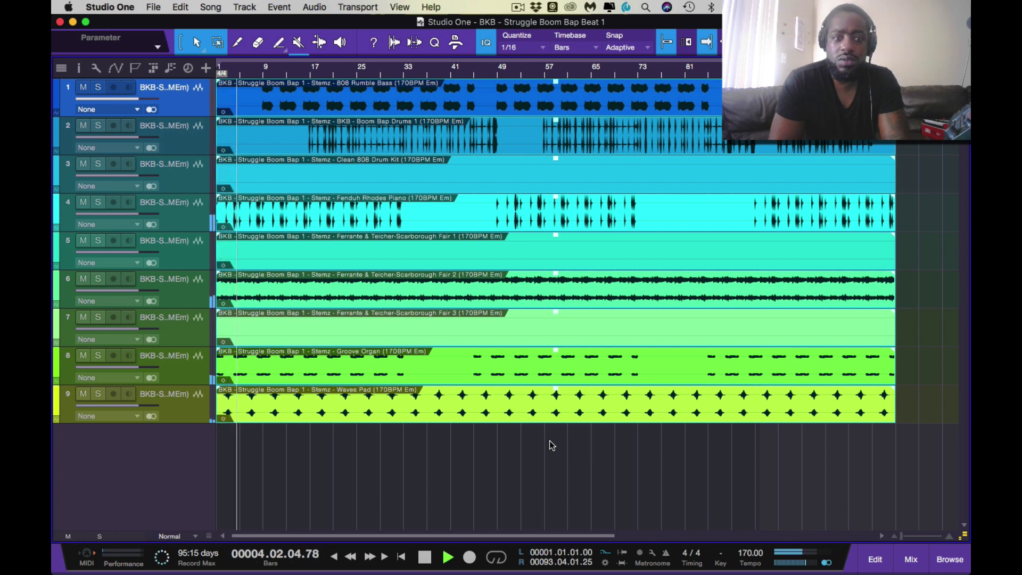
key(space)
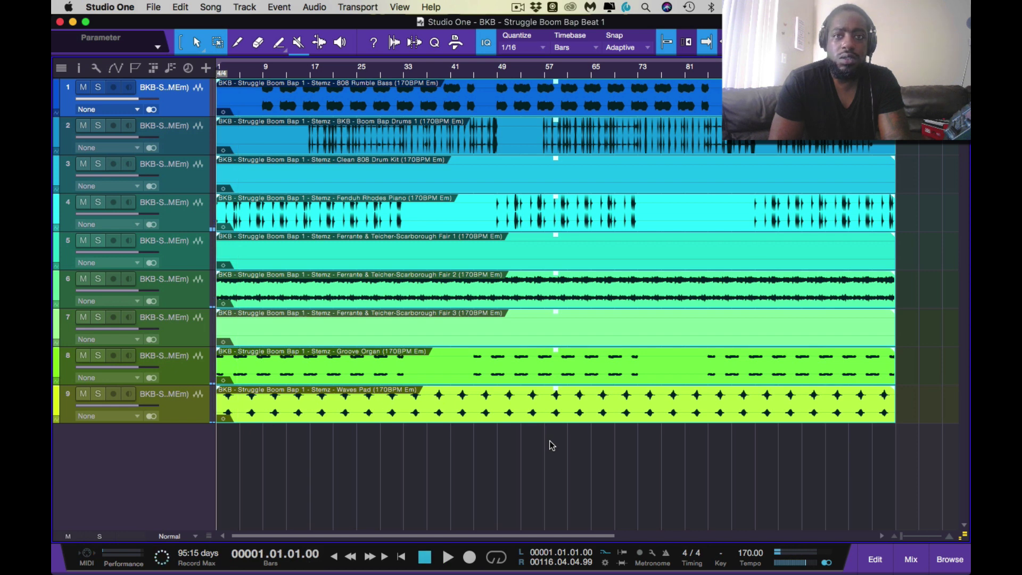
key(ctrl+Left)
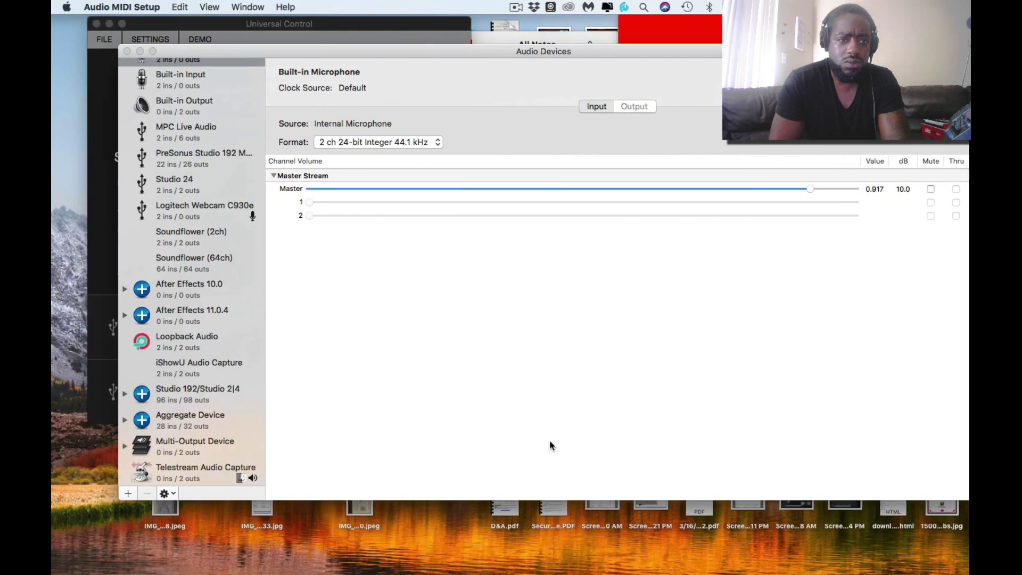
scroll(201, 422, up, 1)
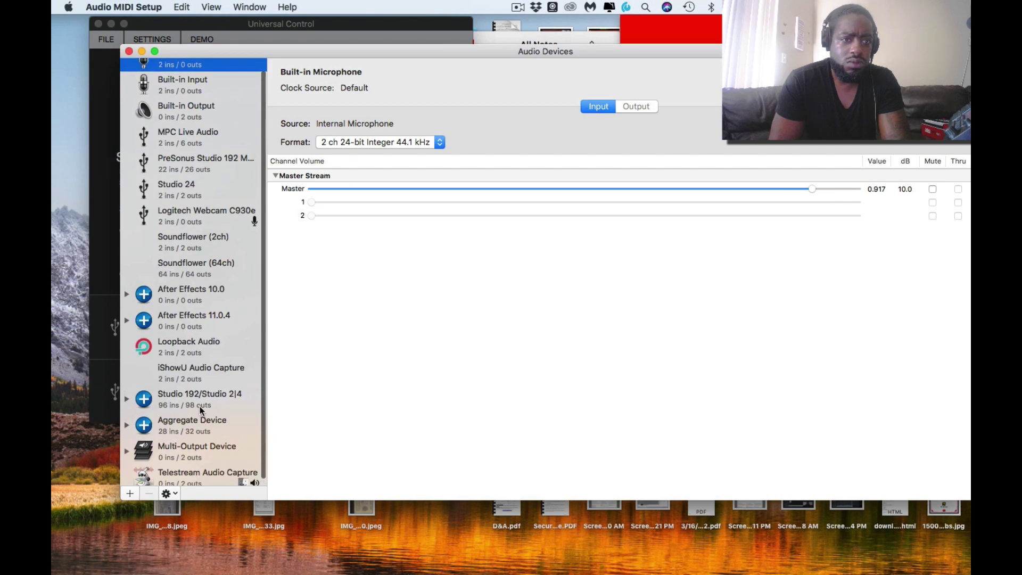
key(ctrl+Right)
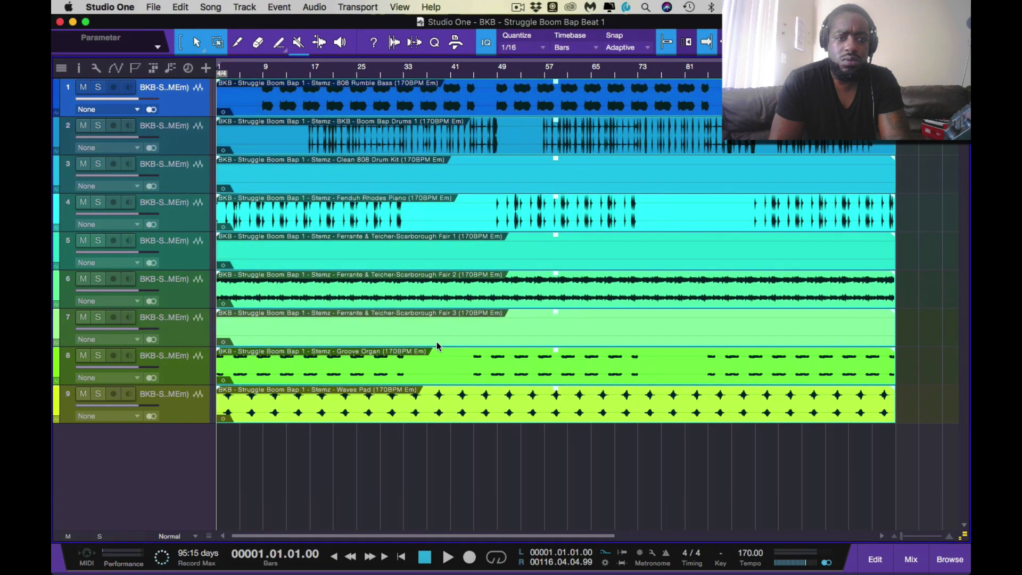
key(ctrl+Left)
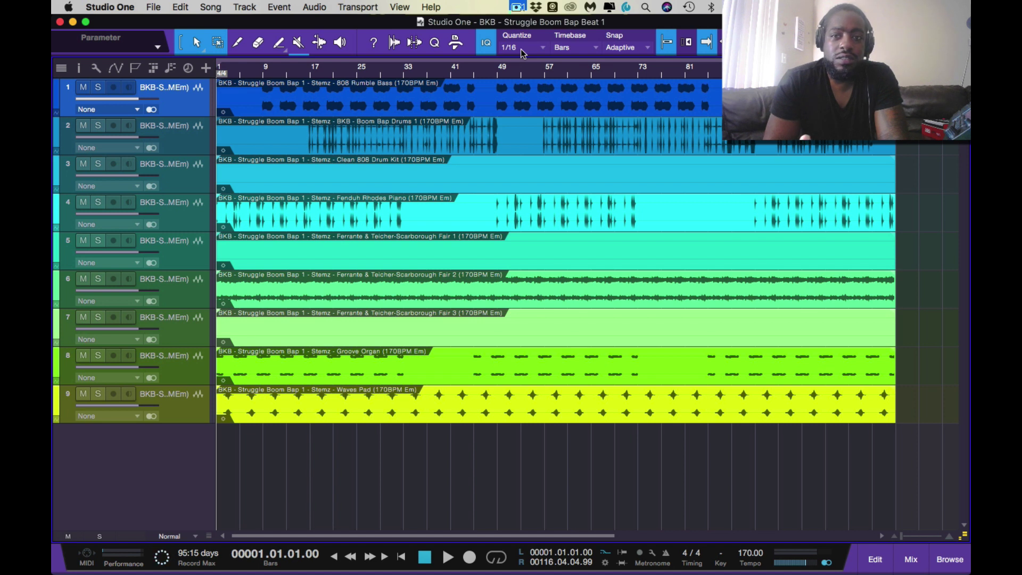
Play the song from the start, set its key to Em during playback, and stop it.
key(space)
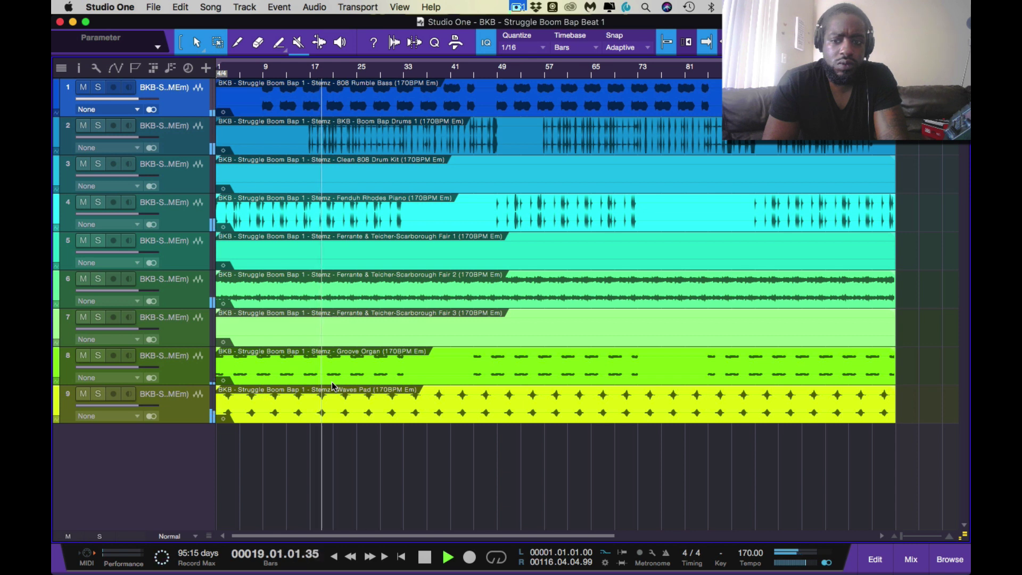
click(721, 558)
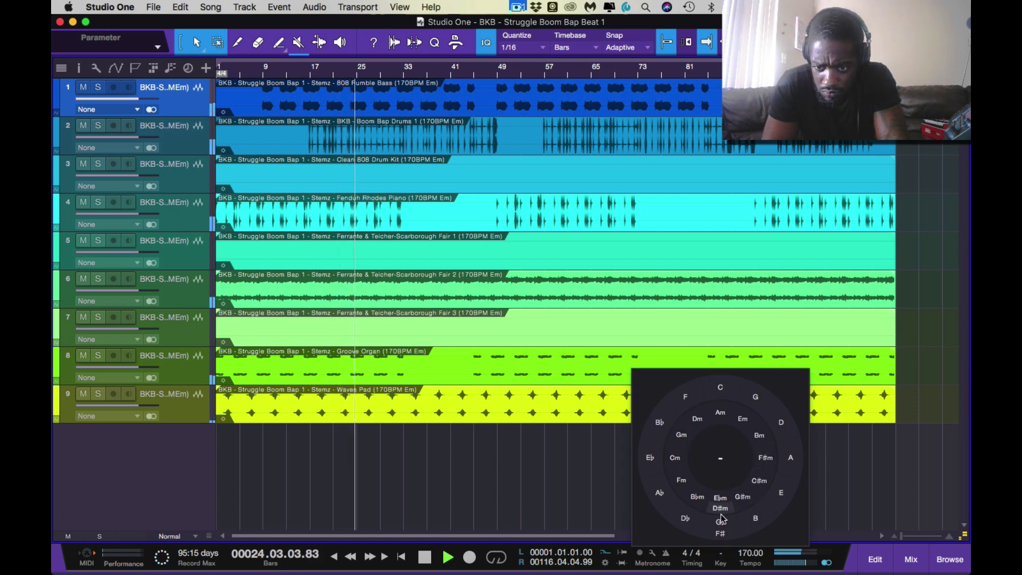
click(742, 425)
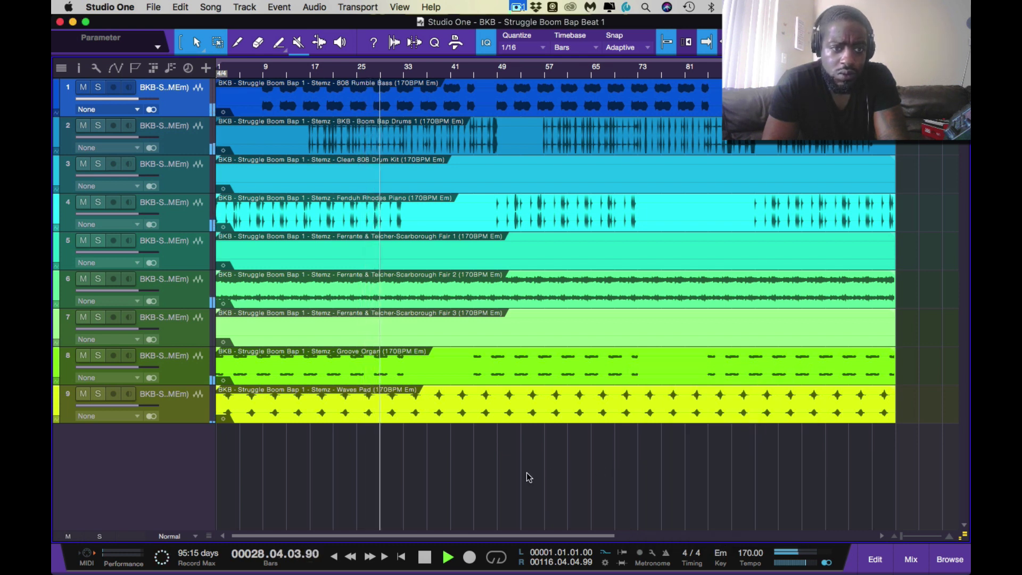
key(space)
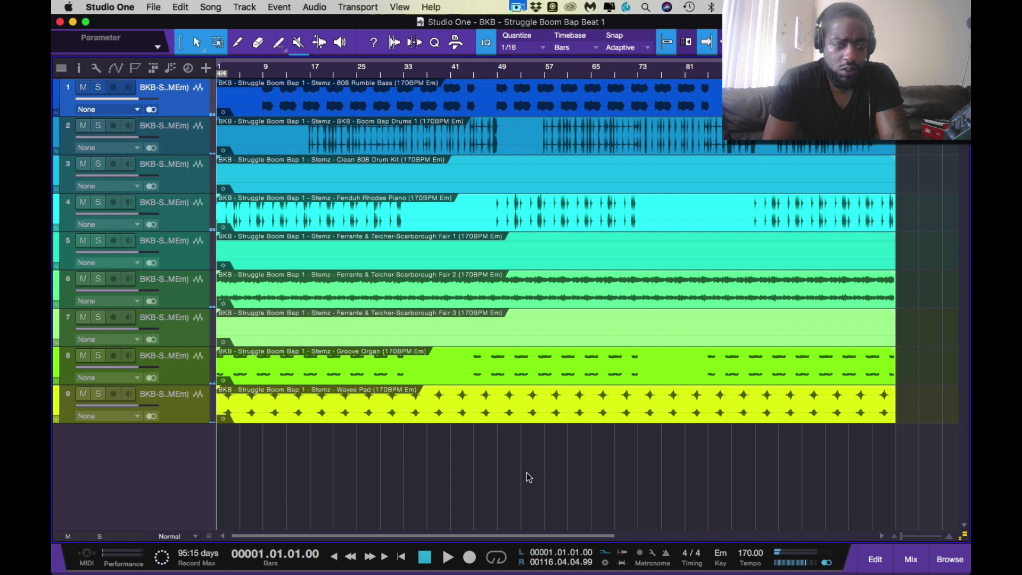
Select all audio events on the nine tracks and bounce the selection.
key(super+a)
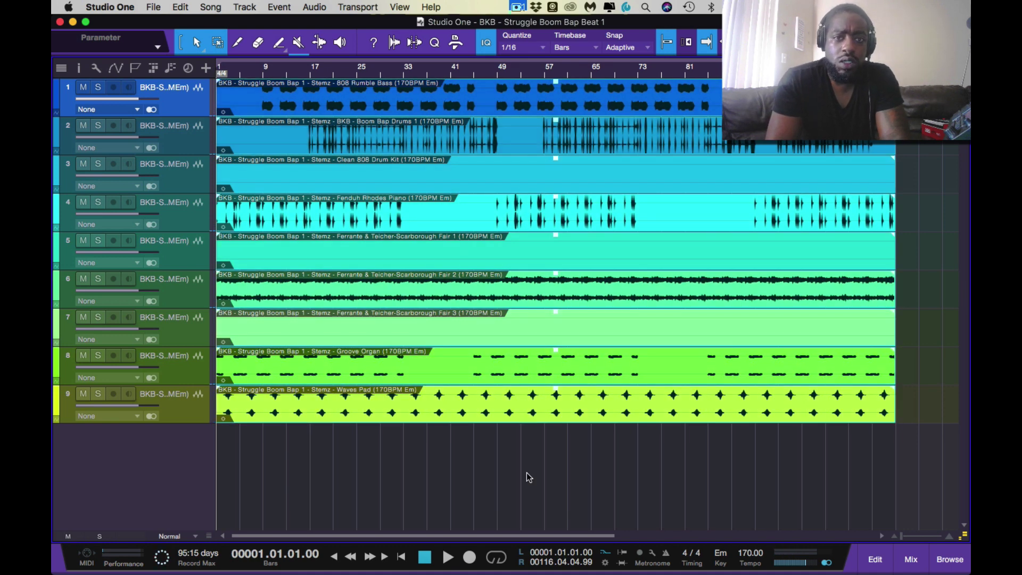
key(super+b)
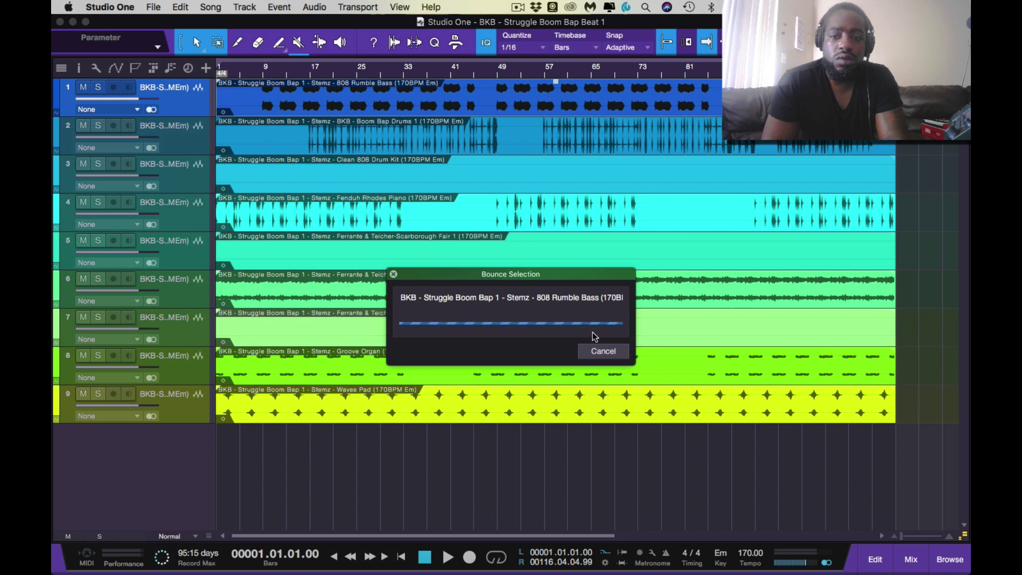
Dismiss the bounce progress dialog and examine the waveforms of all nine tracks across the full song length.
click(603, 351)
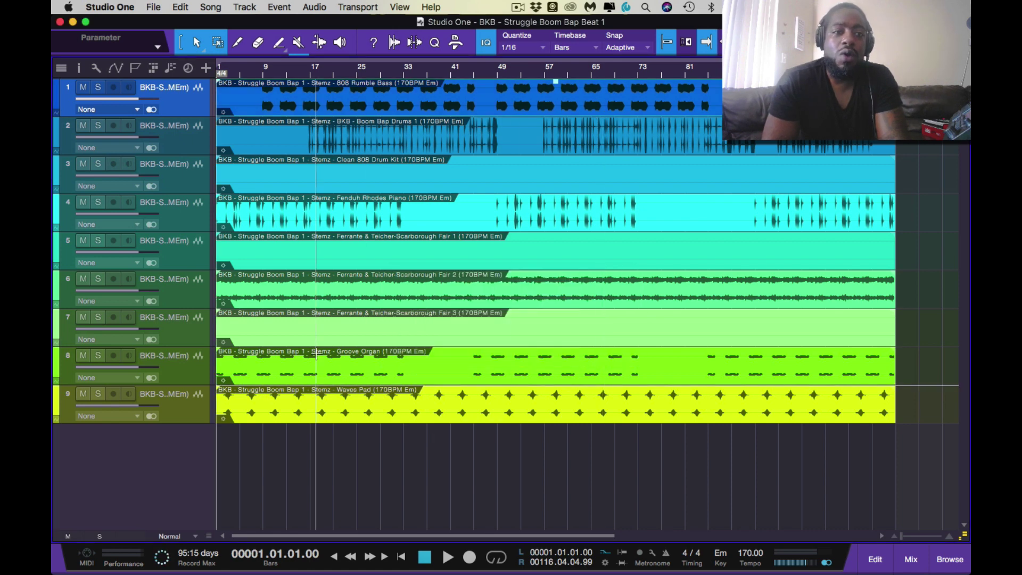
scroll(278, 227, up, 8)
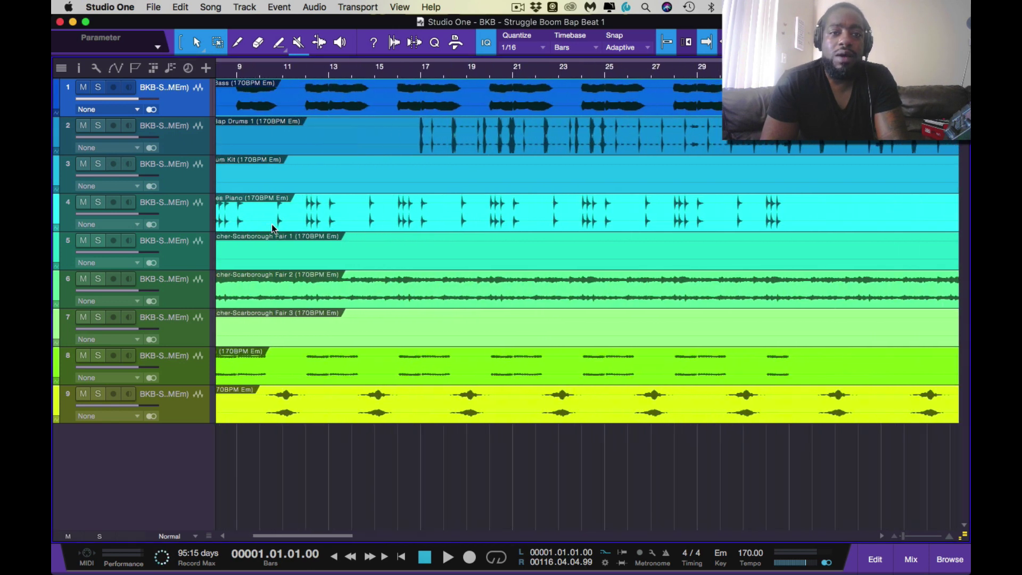
scroll(278, 227, left, 5)
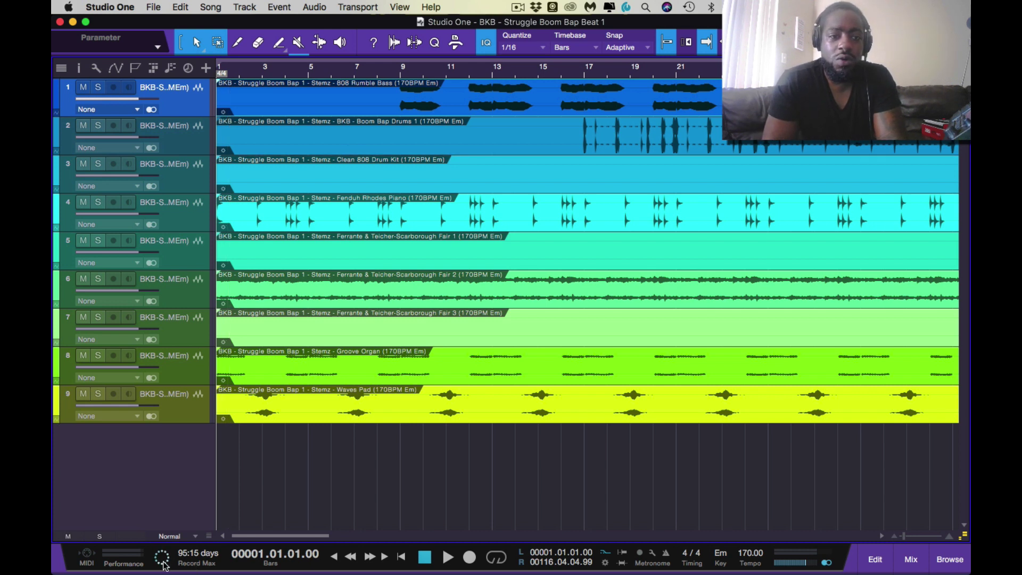
key(w)
key(w)
key(w)
key(w)
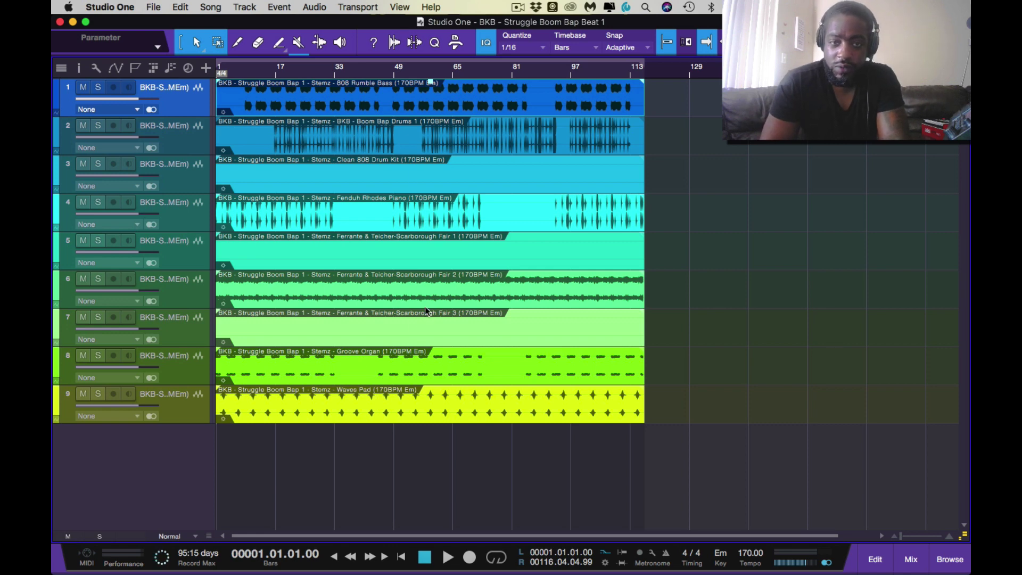
scroll(506, 274, up, 3)
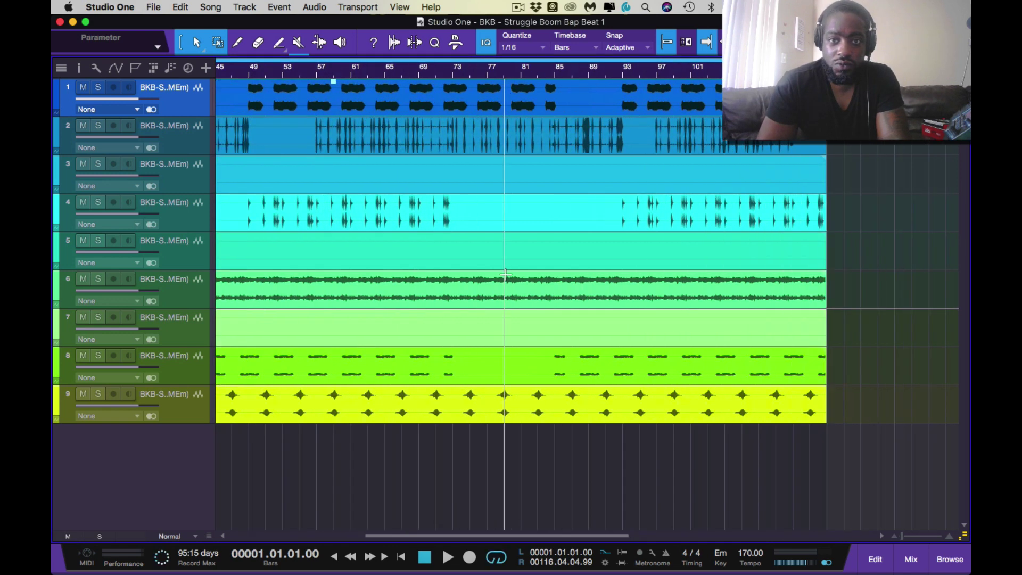
scroll(505, 275, down, 4)
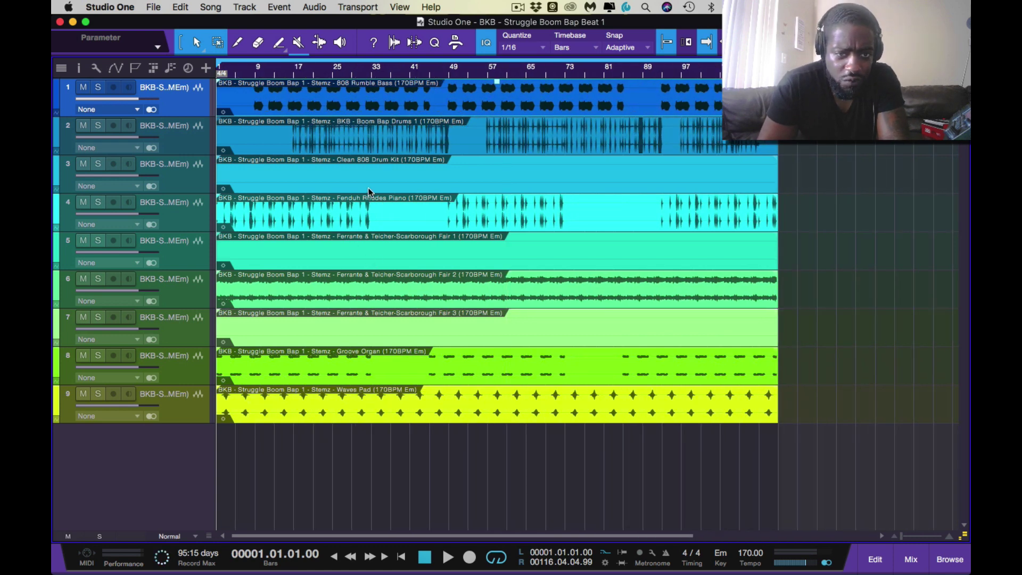
Delete the three silent tracks: Clean 808 Drum Kit, Ferrante & Teicher-Scarborough Fair 1 and Ferrante & Teicher-Scarborough Fair 3.
click(286, 464)
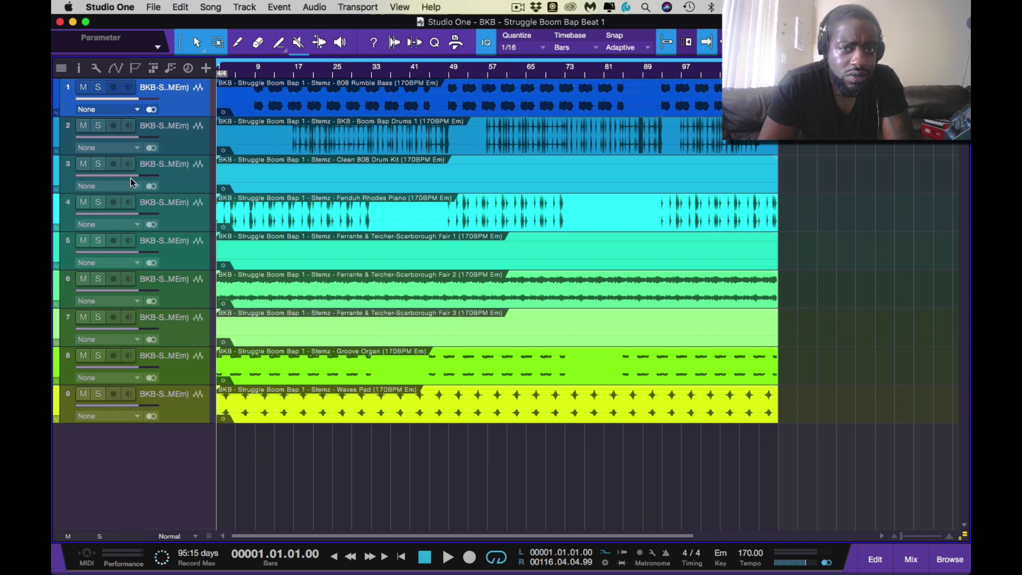
click(197, 181)
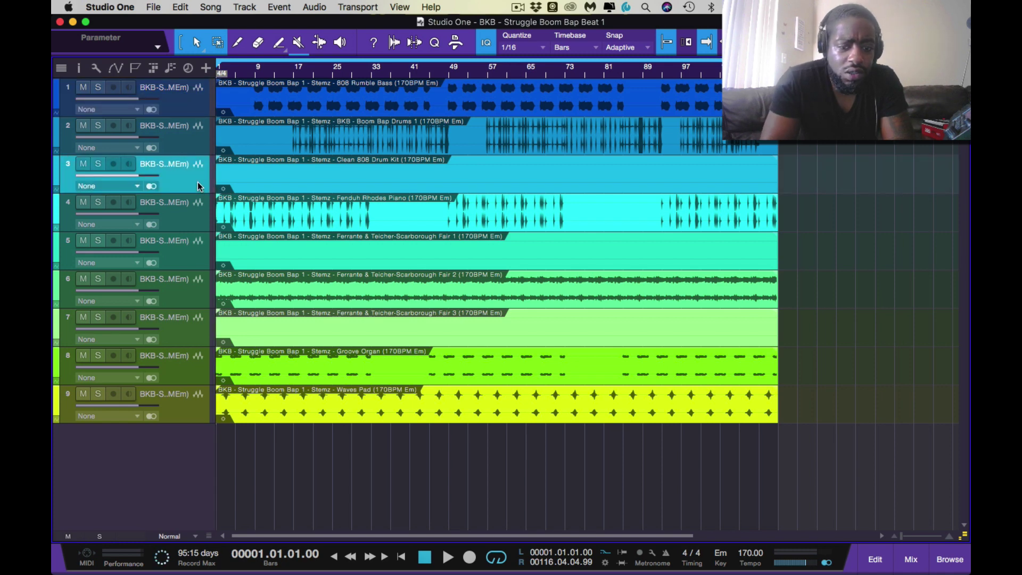
key(Delete)
click(190, 221)
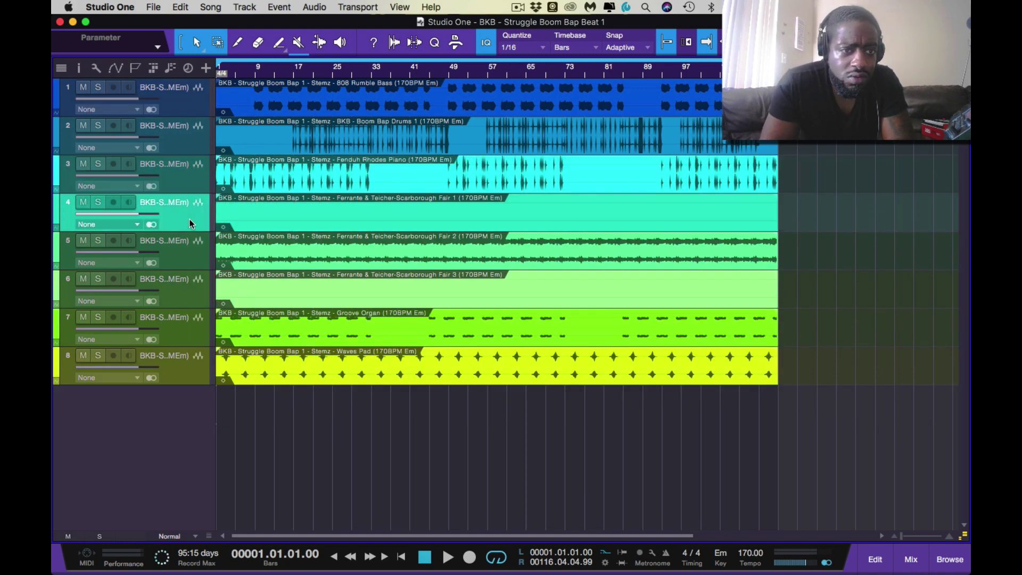
key(Delete)
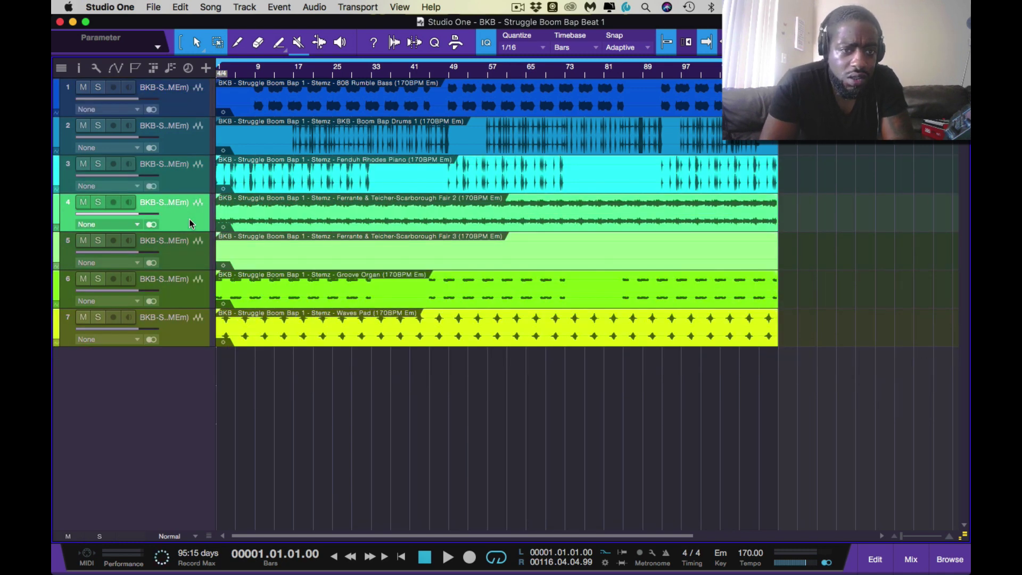
click(183, 257)
key(Delete)
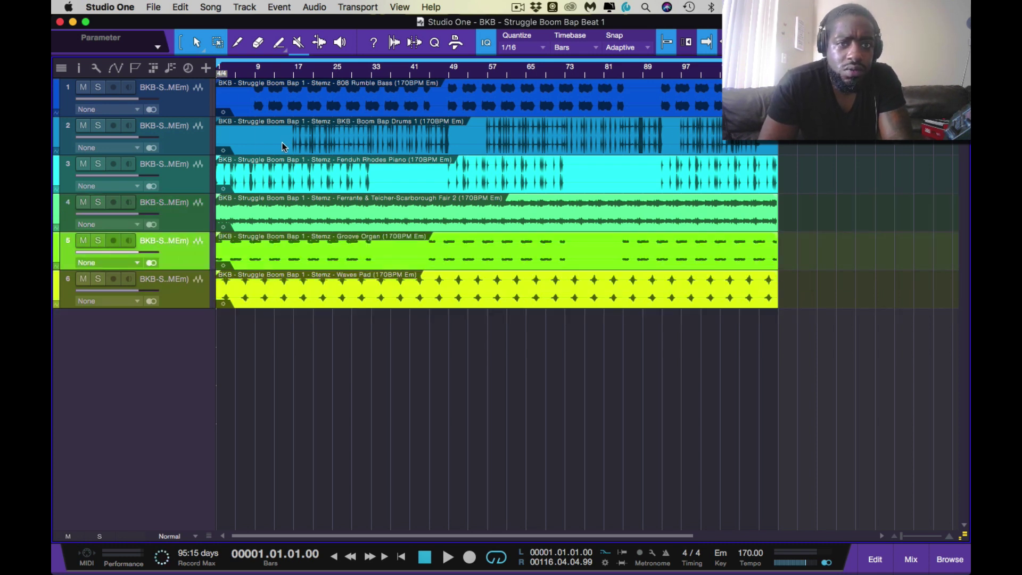
Solo the Boom Bap Drums track, play it from where the drums enter, unsolo it during playback, and stop.
click(98, 127)
key(space)
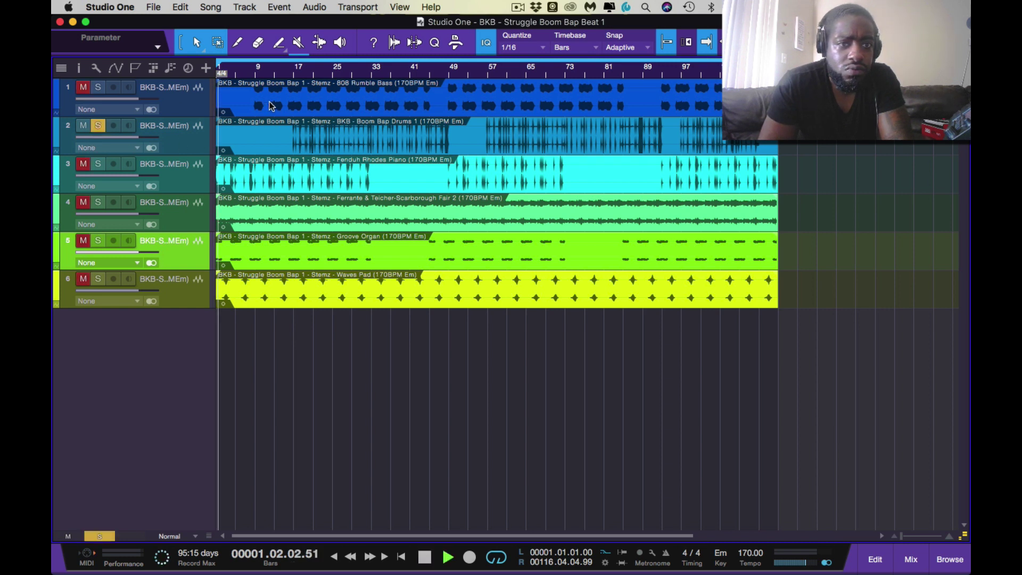
click(285, 70)
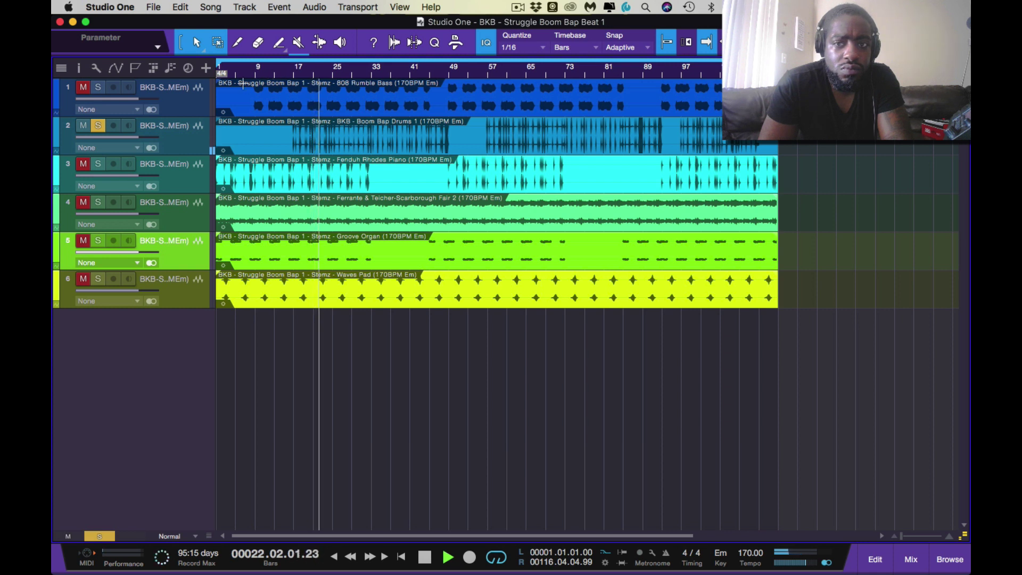
click(98, 126)
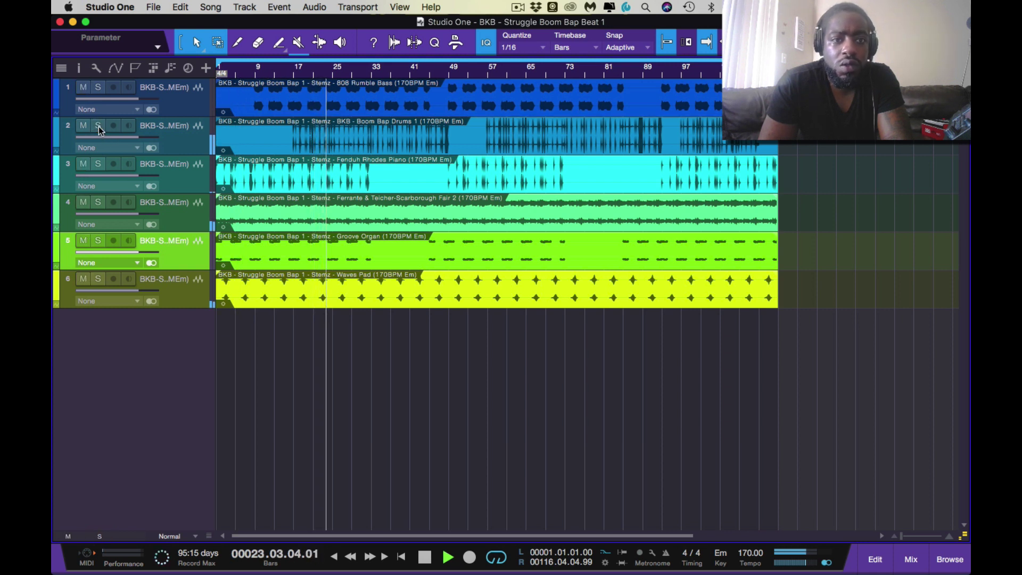
key(space)
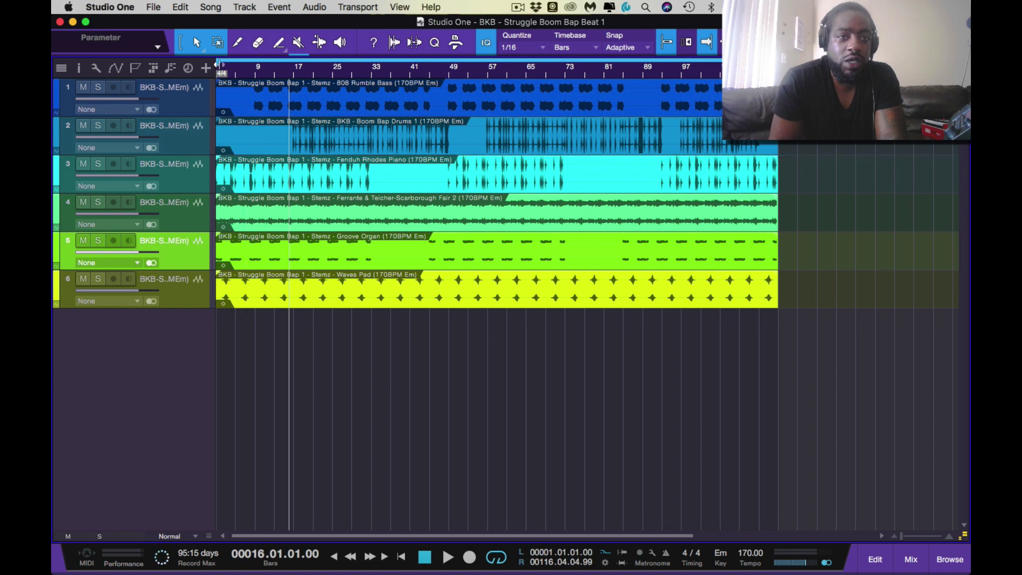
Set the loop range from bar 17 to bar 21 and play the looped section.
drag(220, 64, 296, 95)
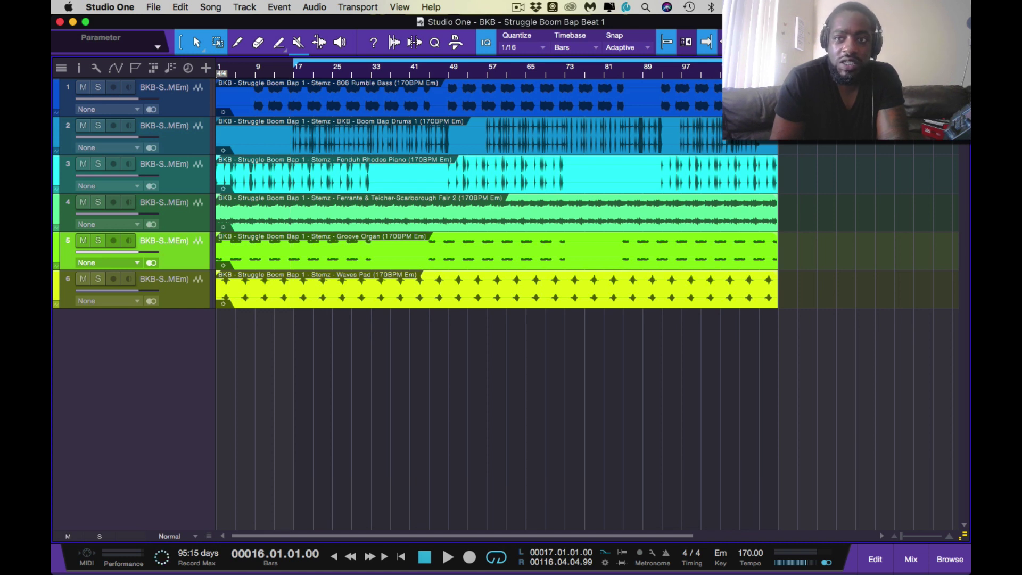
drag(719, 63, 313, 165)
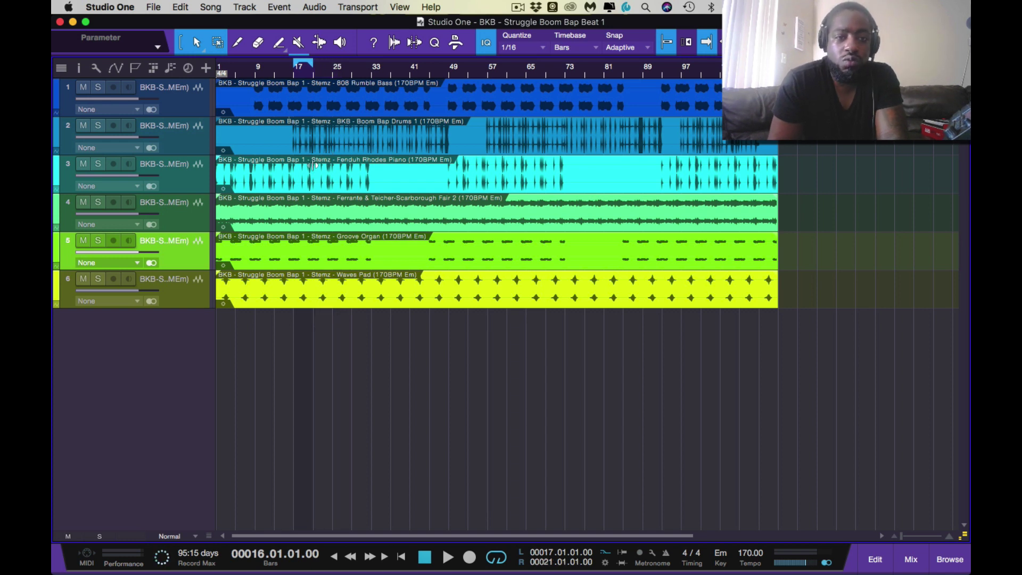
key(space)
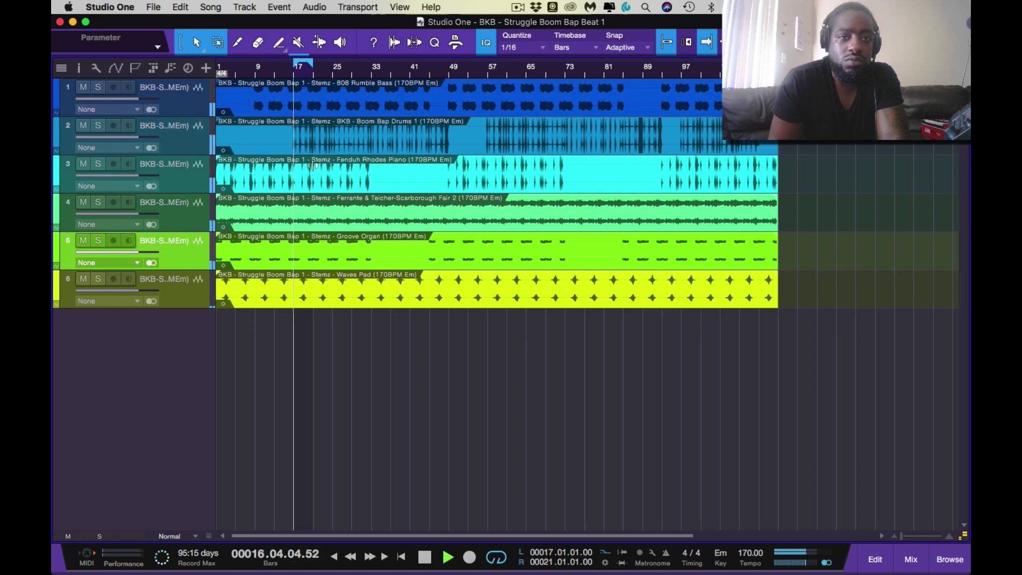
scroll(301, 124, up, 3)
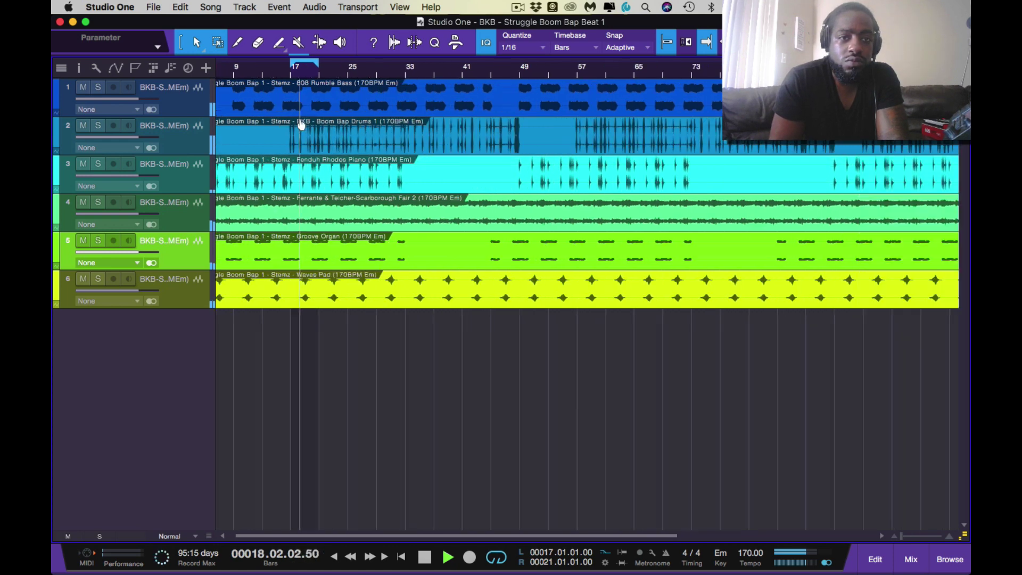
scroll(301, 124, up, 4)
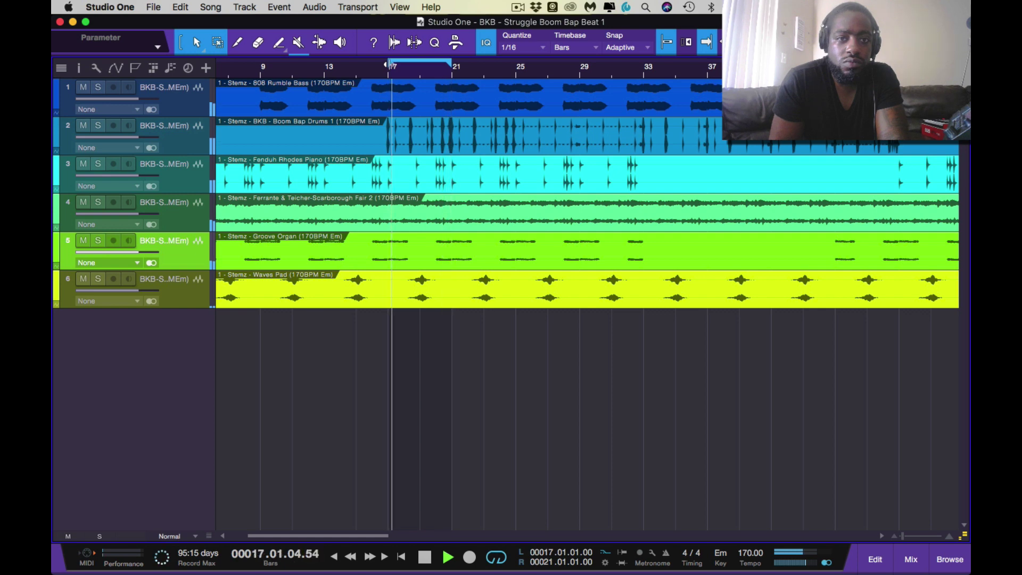
scroll(514, 187, down, 6)
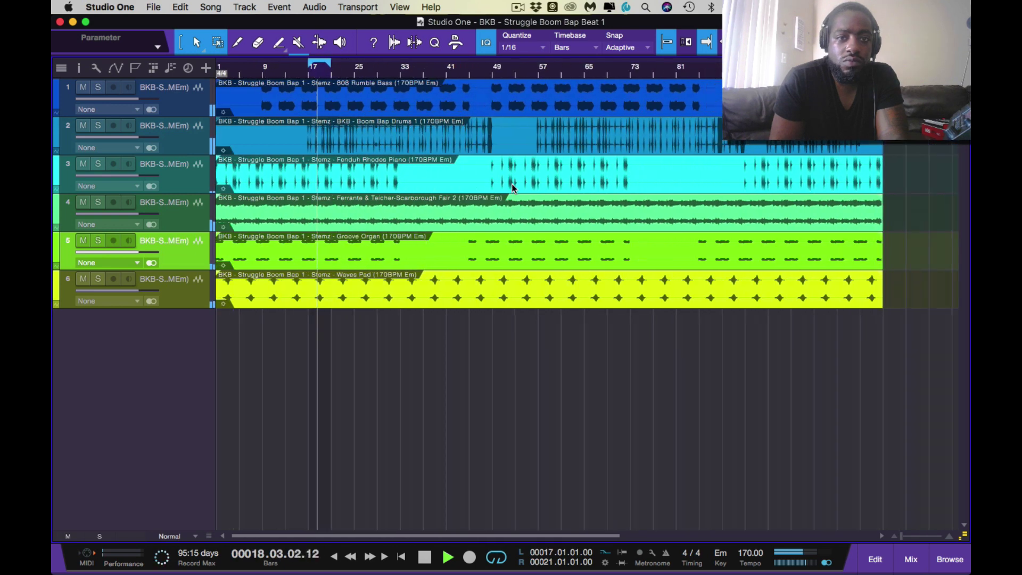
scroll(514, 188, down, 2)
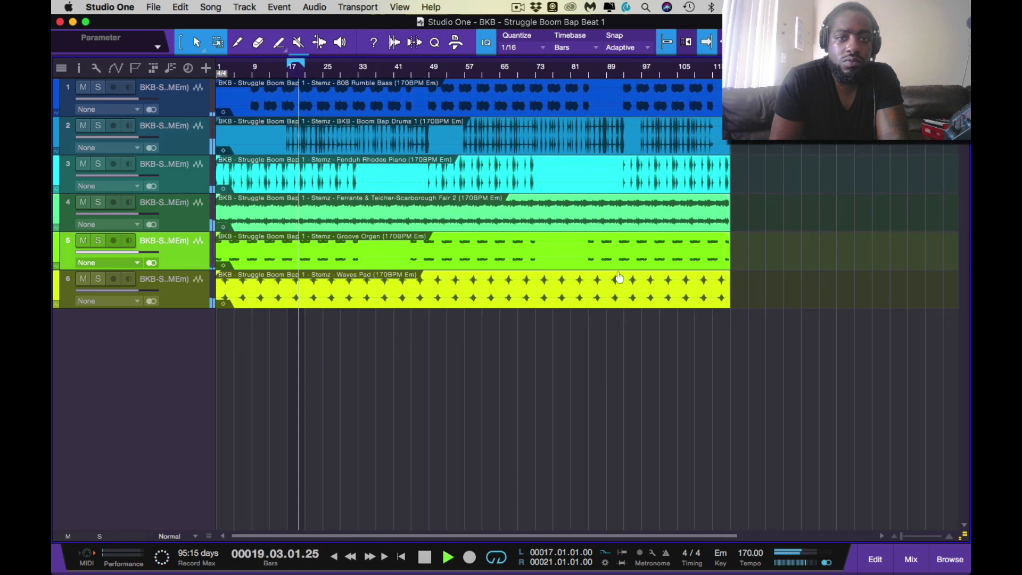
Show the mix console, enlarge it until only the first track remains above it, and hide it again.
click(911, 561)
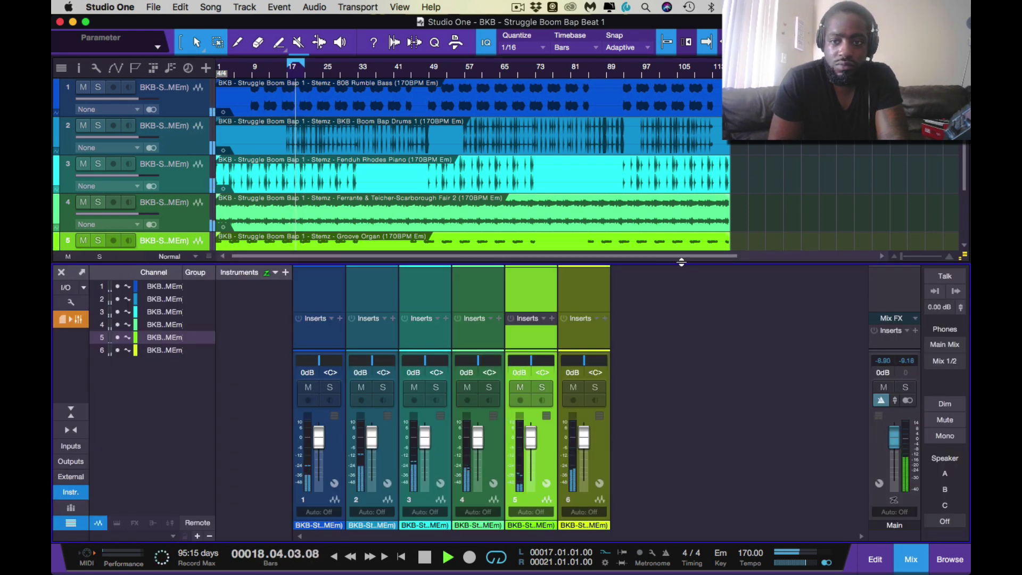
drag(681, 262, 675, 132)
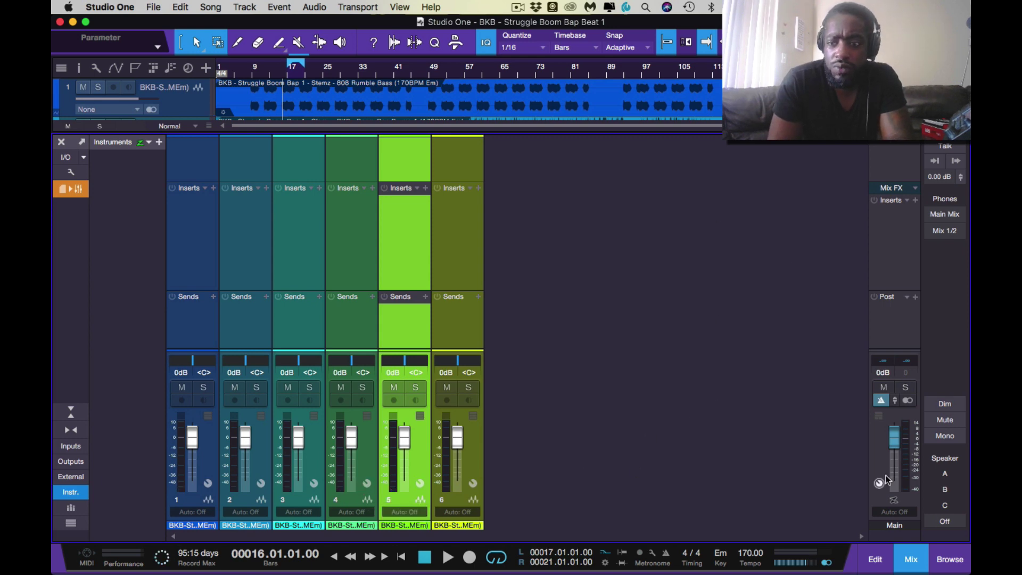
click(918, 558)
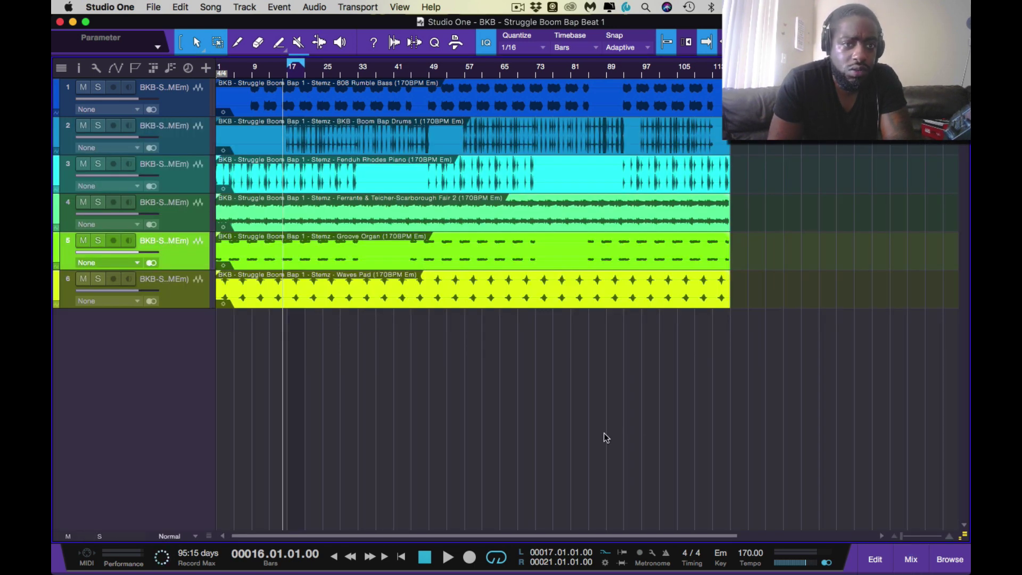
Color the Boom Bap Drums track red and the 808 Rumble Bass track green, and place both below the other tracks.
scroll(604, 433, up, 4)
scroll(603, 432, left, 10)
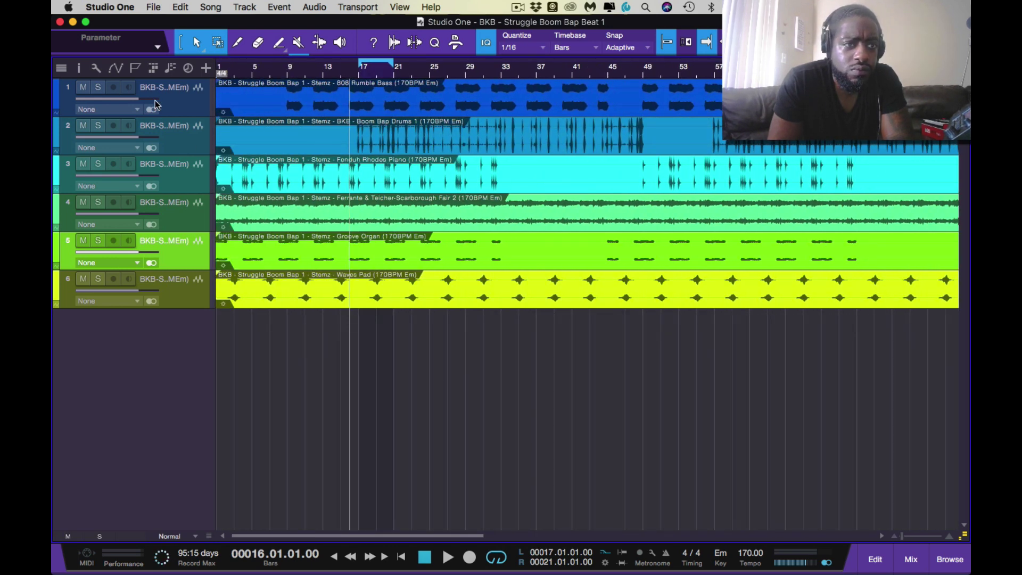
click(54, 93)
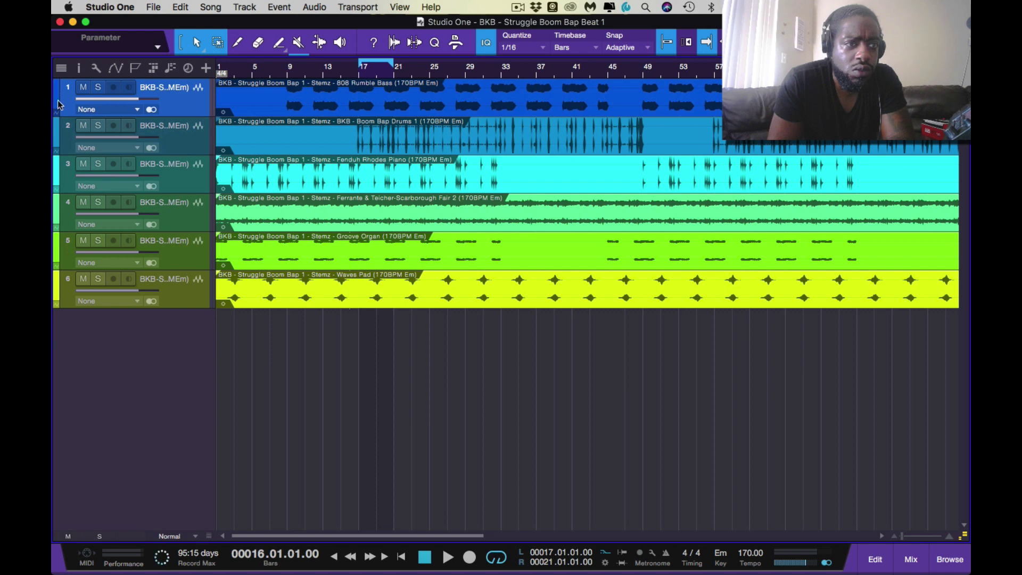
click(58, 93)
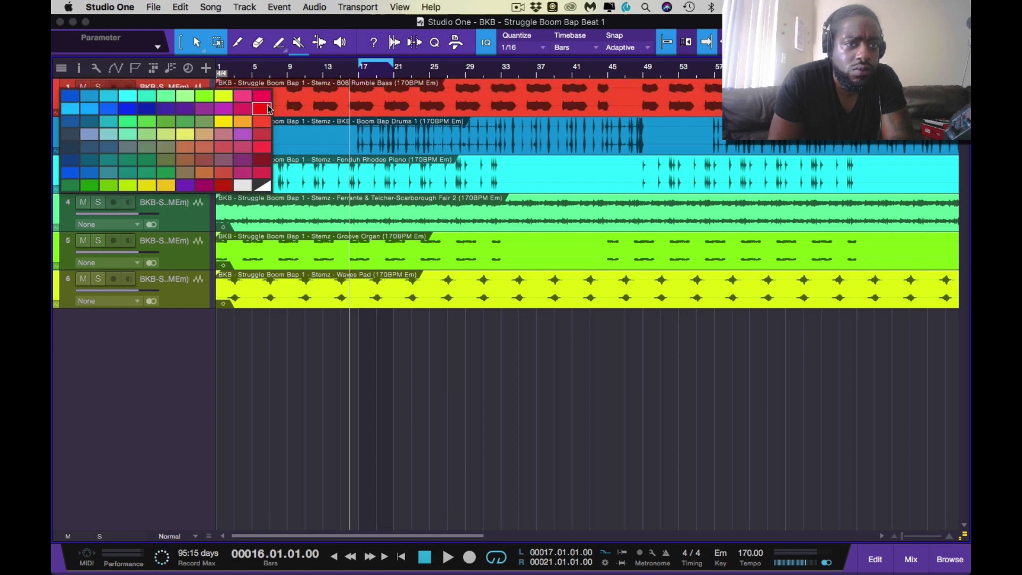
click(265, 109)
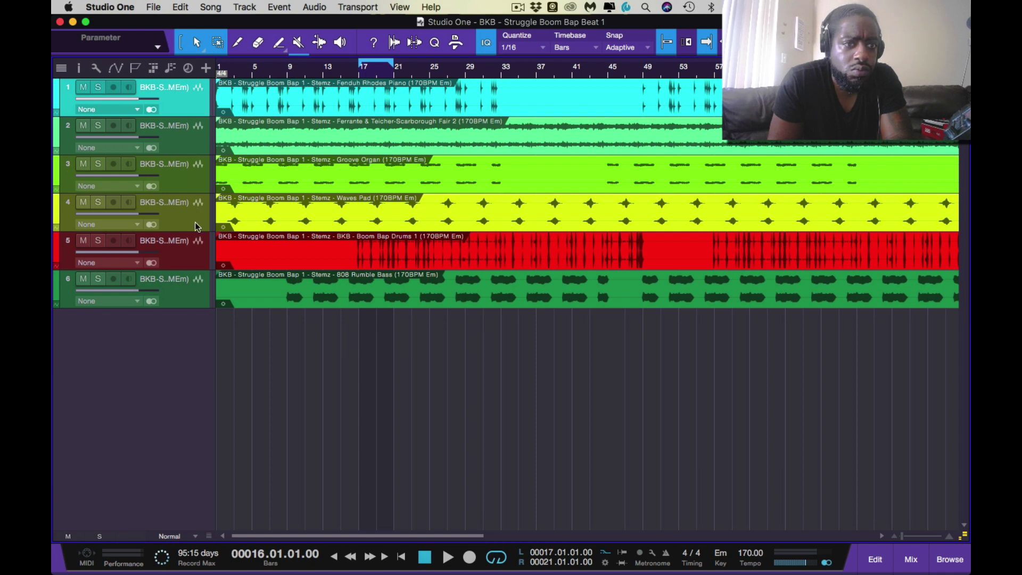
Color the four melodic tracks, from Fenduh Rhodes Piano to Waves Pad, light blue together.
shift+click(194, 222)
click(54, 91)
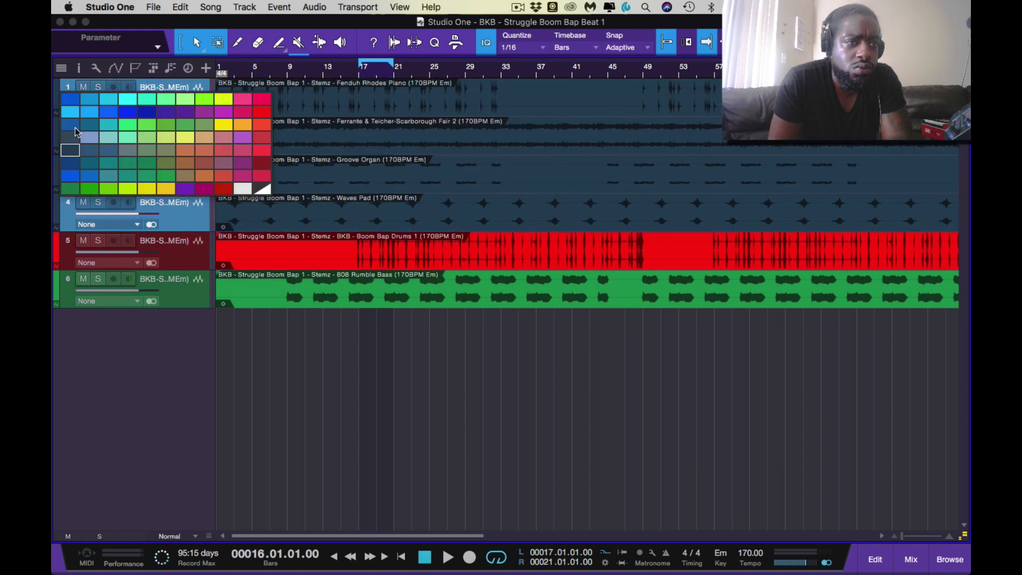
click(70, 104)
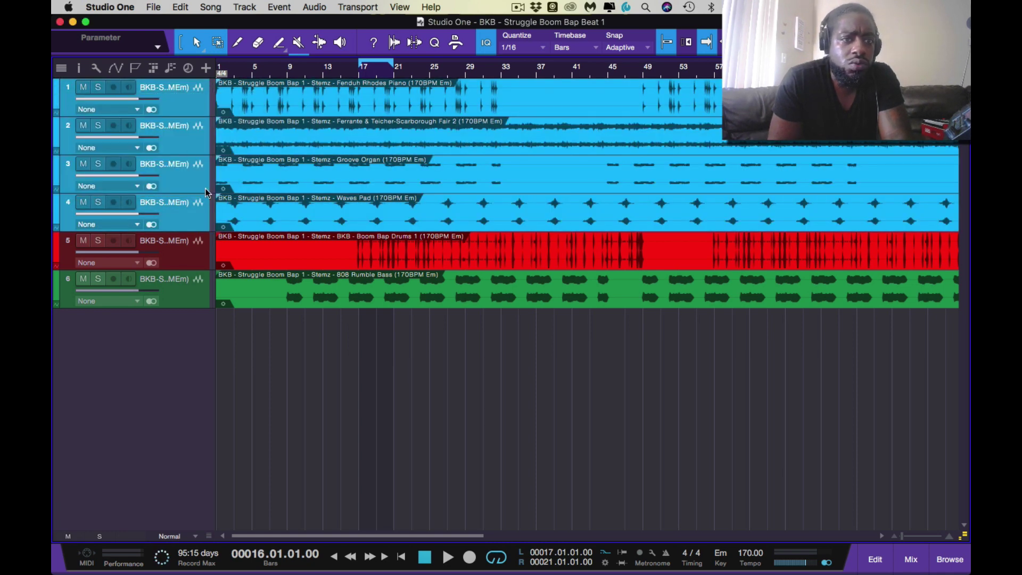
Show the mix console and route the four light blue melodic channels to a new bus named Band.
click(909, 559)
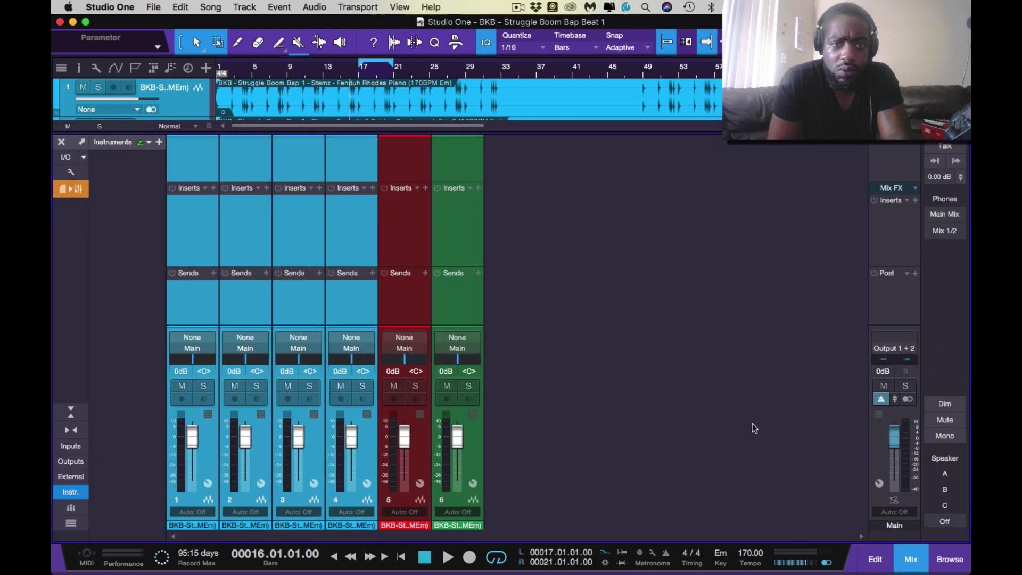
click(364, 473)
shift+click(210, 469)
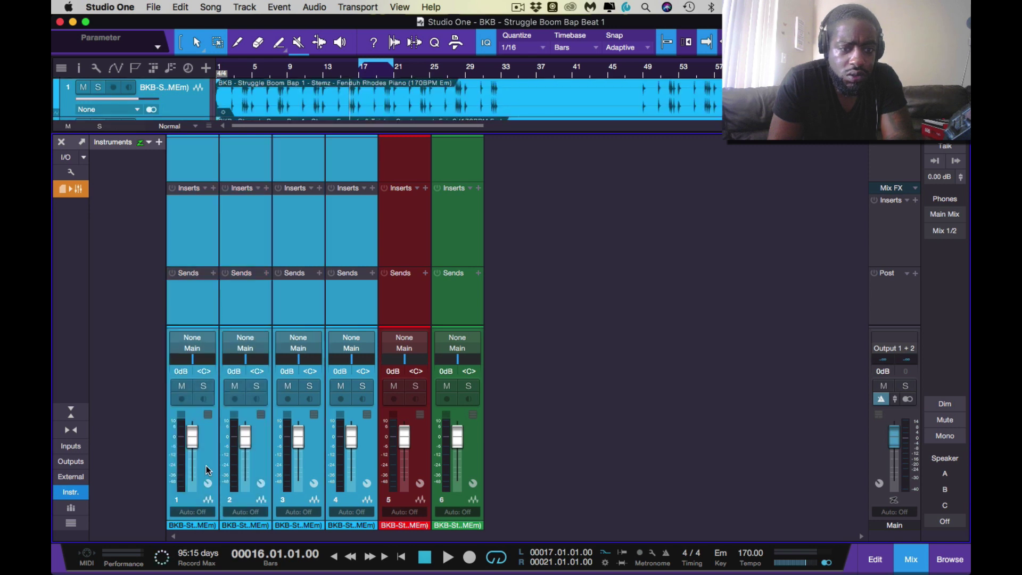
right_click(209, 470)
click(250, 381)
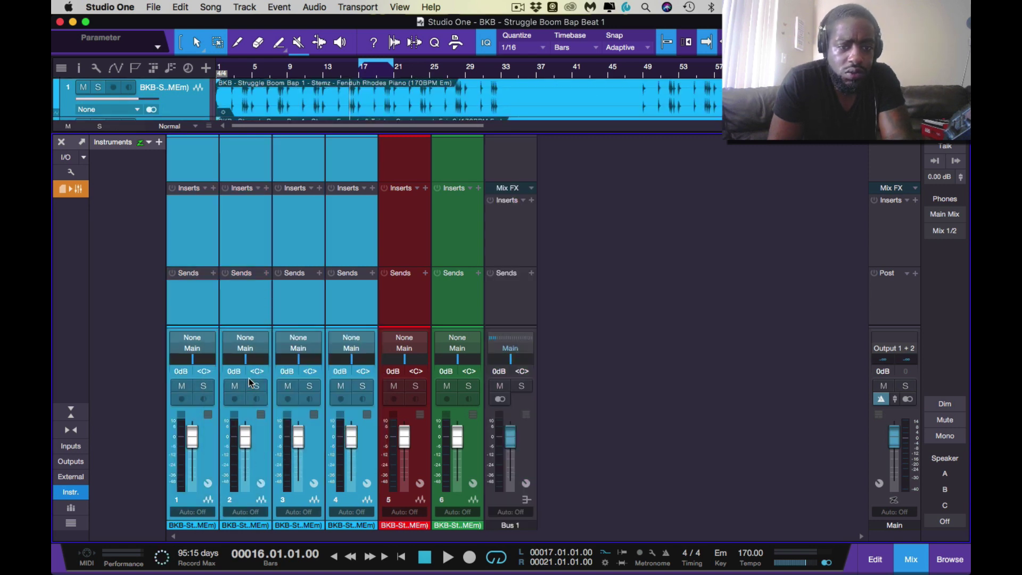
double_click(510, 525)
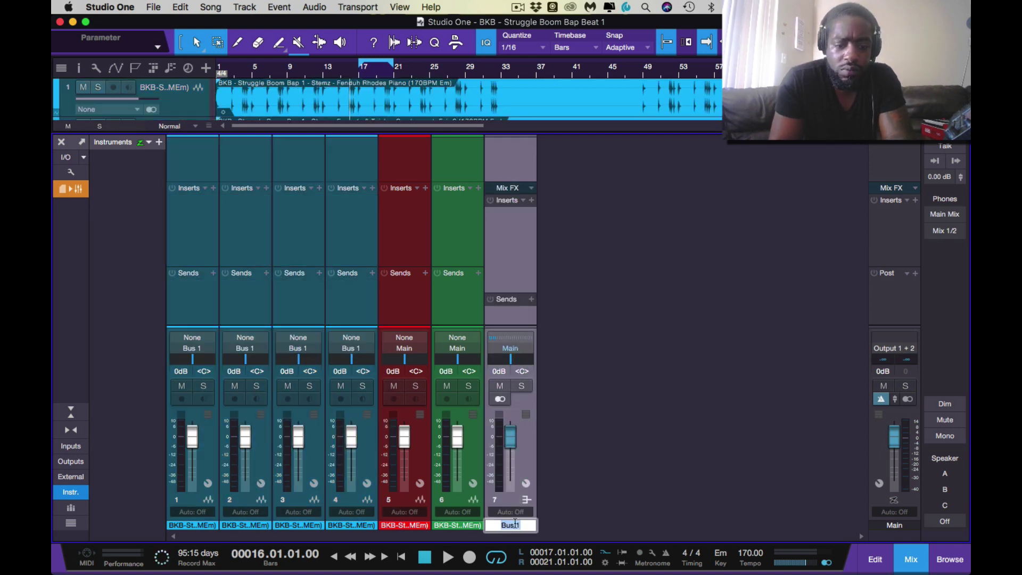
text(Band)
key(Return)
Route the red drum channel to a new bus named Drumbus and the green 808 channel to a new bus named Bass.
right_click(420, 477)
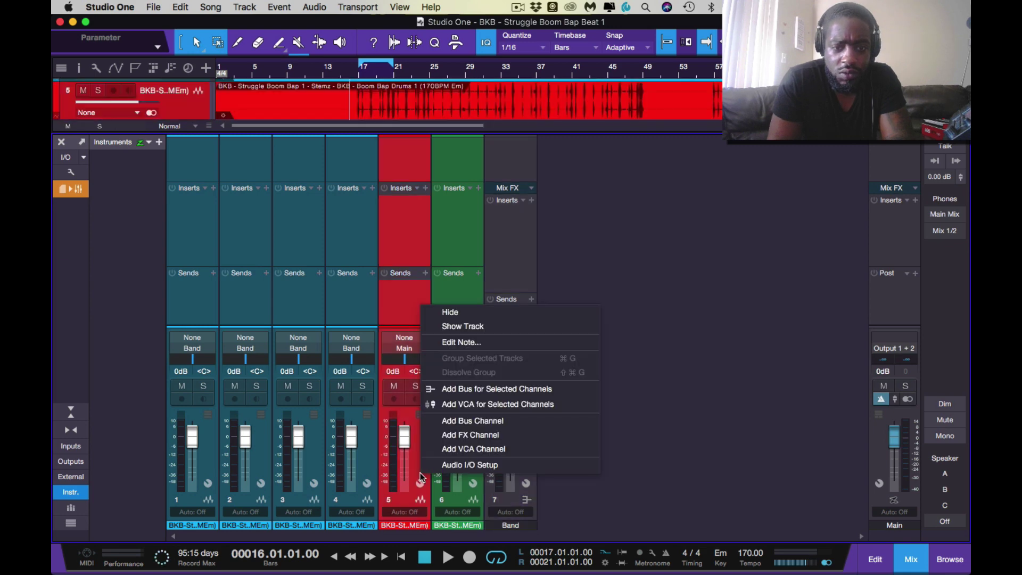
click(448, 389)
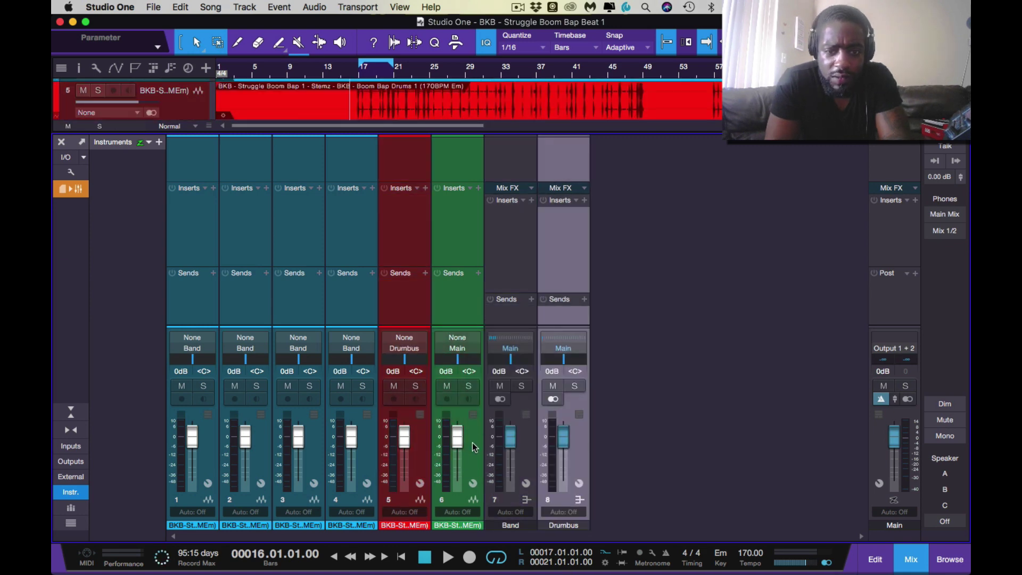
right_click(472, 443)
click(501, 359)
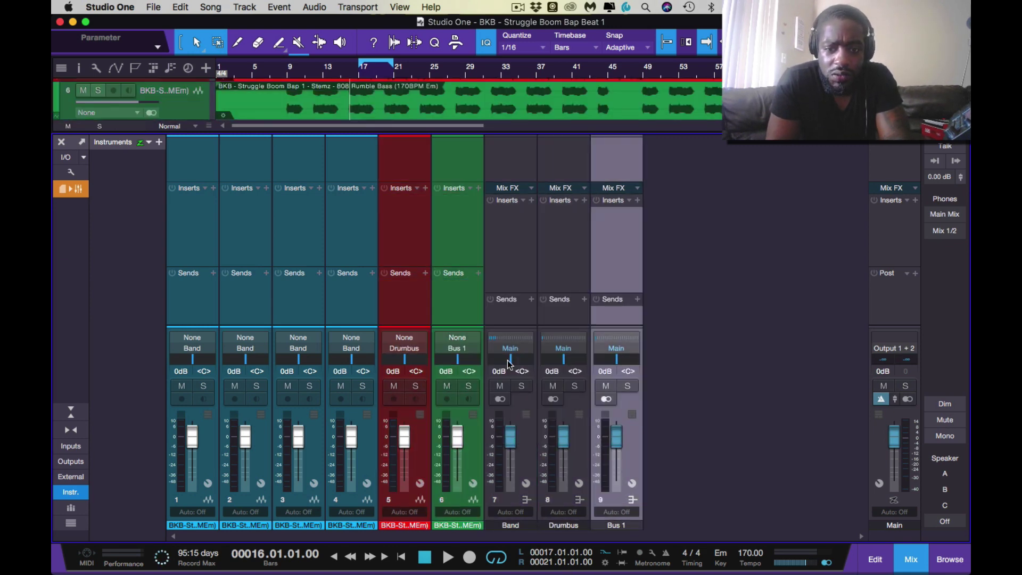
Route the Band and Drumbus channels together to a new bus named Filter.
right_click(531, 266)
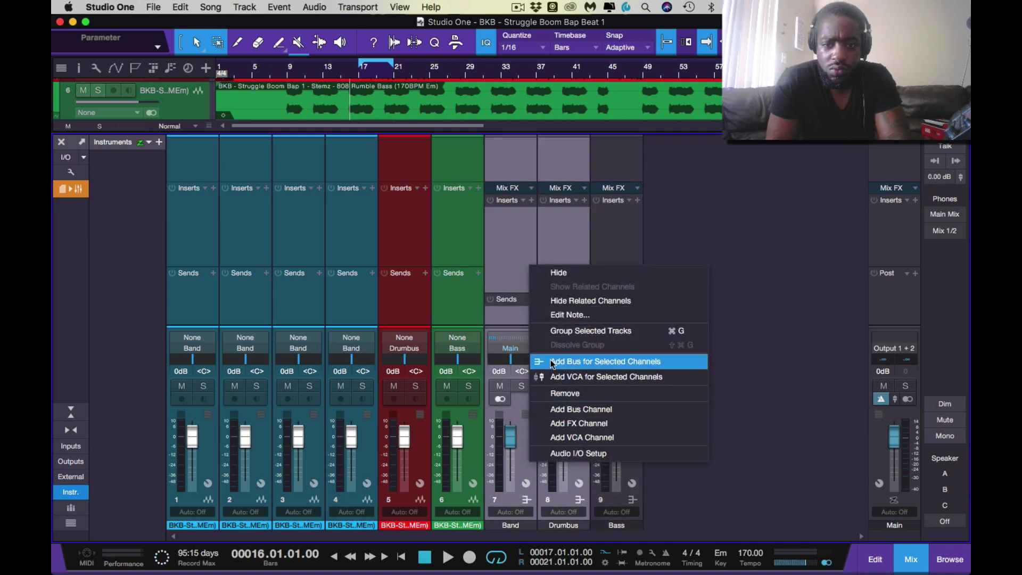
click(552, 363)
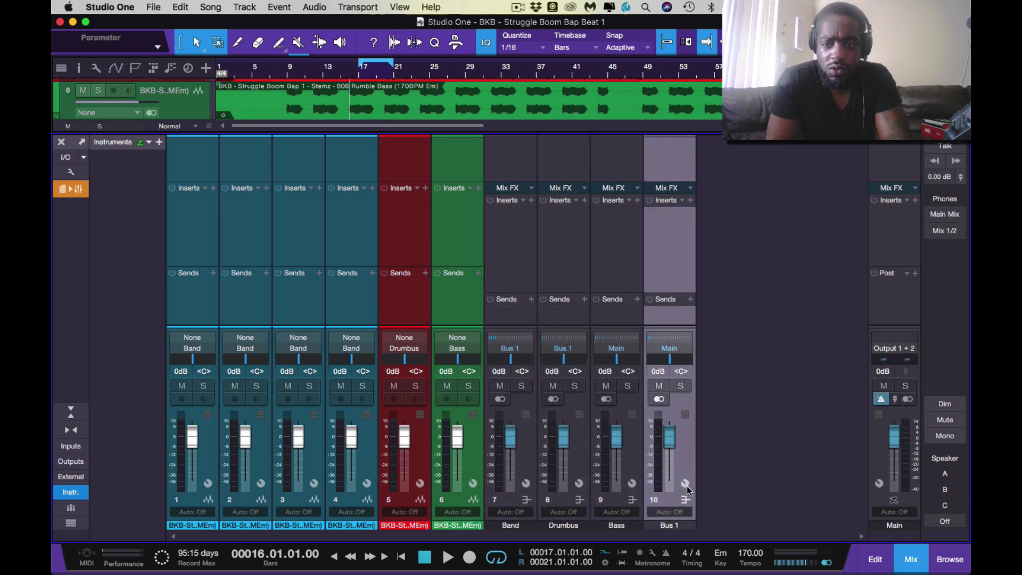
double_click(669, 526)
text(Filter)
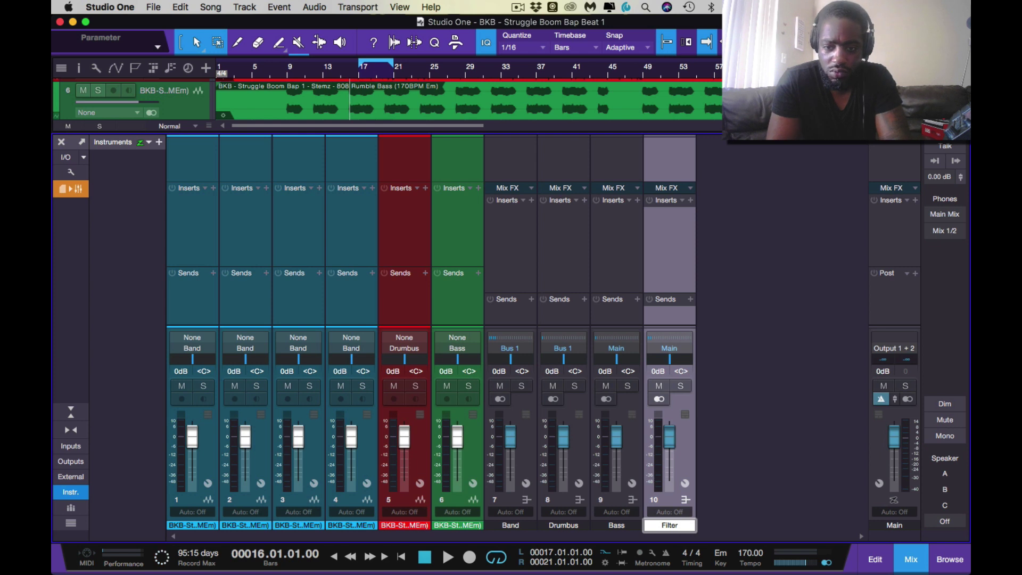
key(Return)
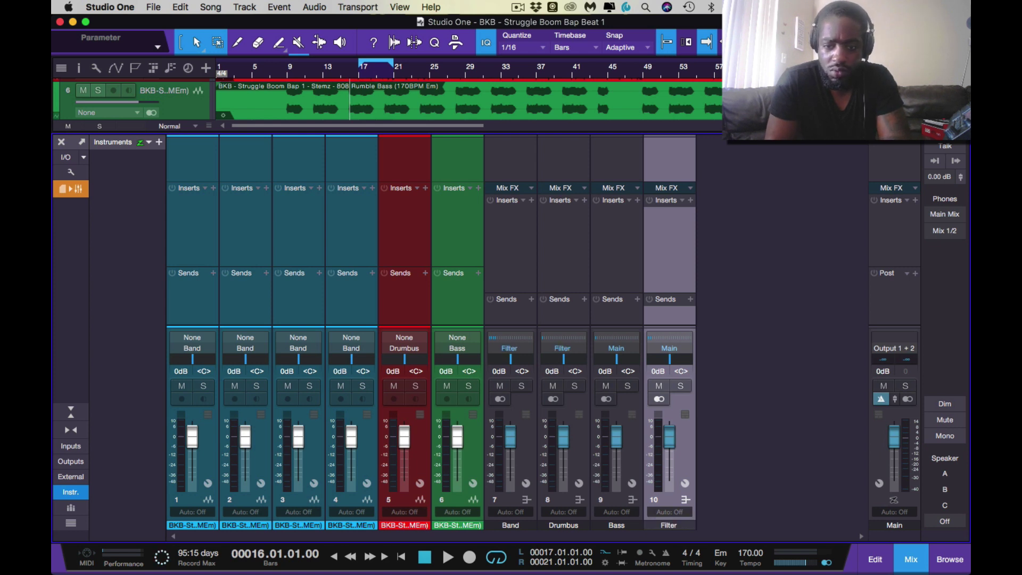
Route the Bass bus to a new bus named Bypass.
right_click(635, 460)
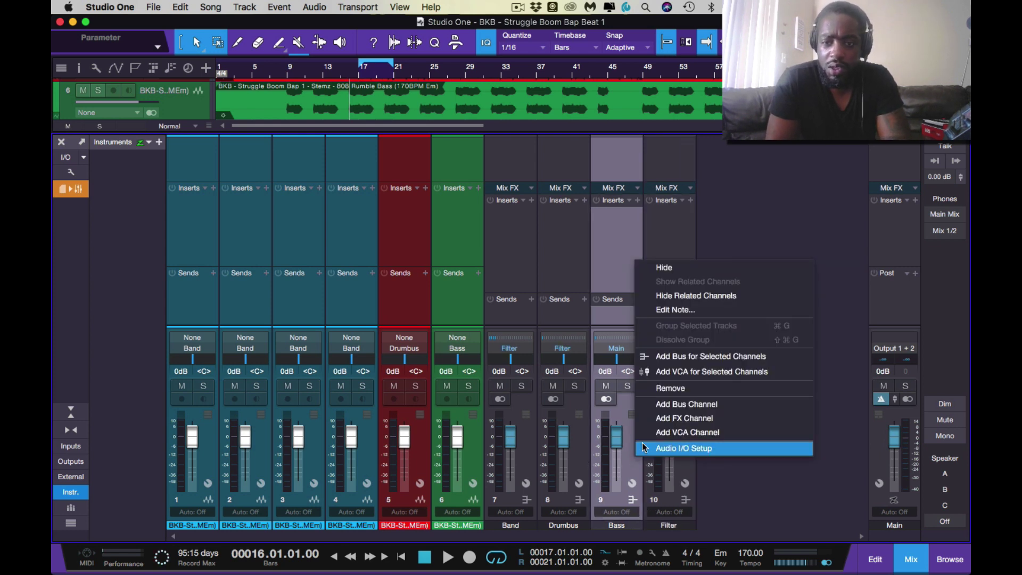
click(669, 357)
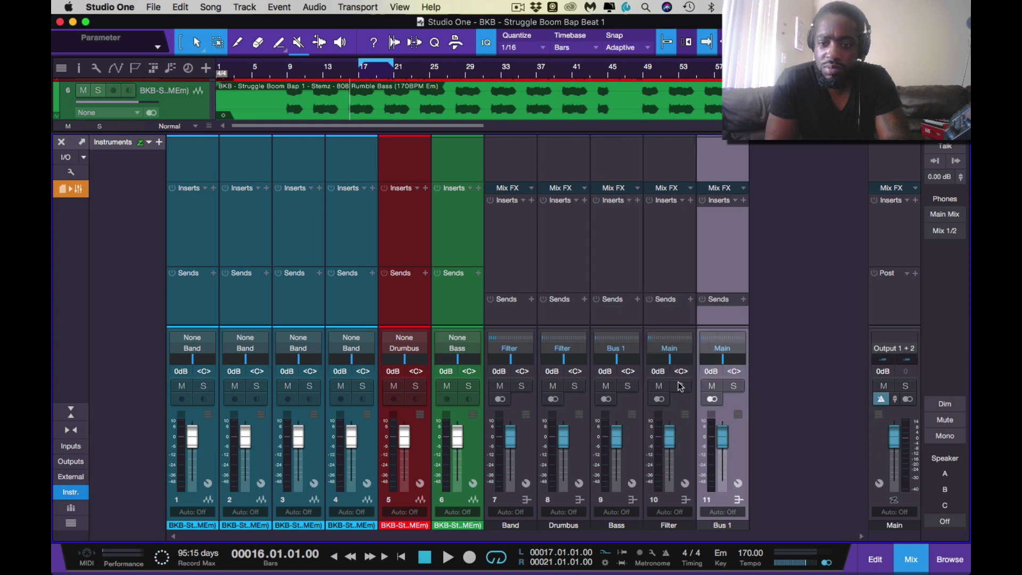
double_click(720, 525)
text(By)
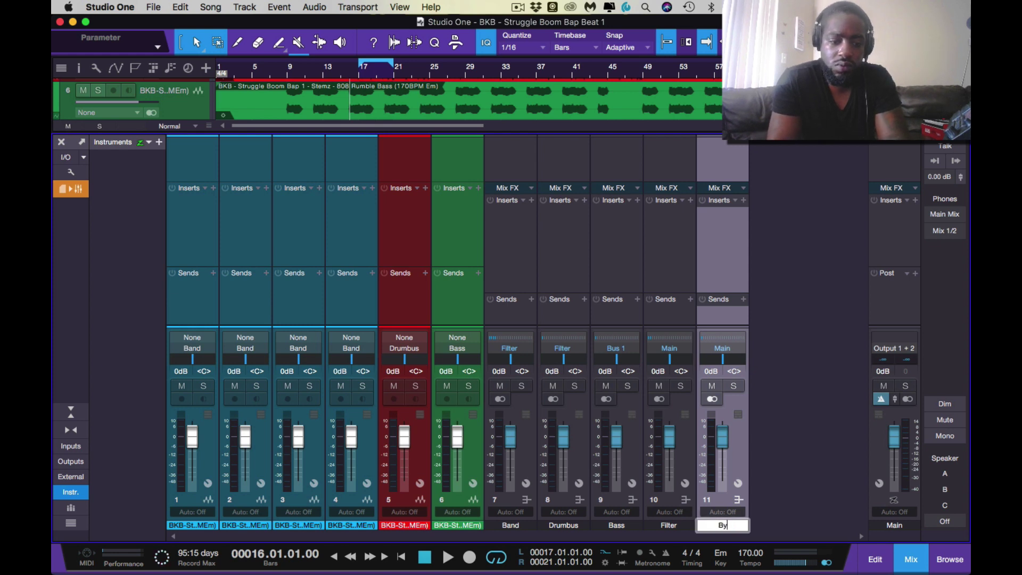
text(pass)
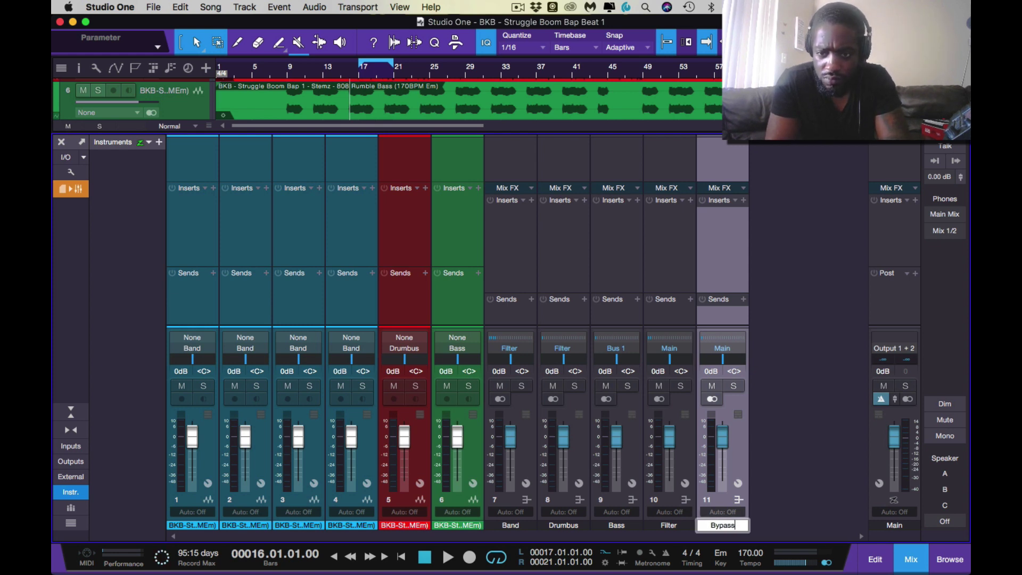
key(Return)
Route the Filter and Bypass buses to a new bus named Submix/Master and color that bus purple.
shift+click(695, 470)
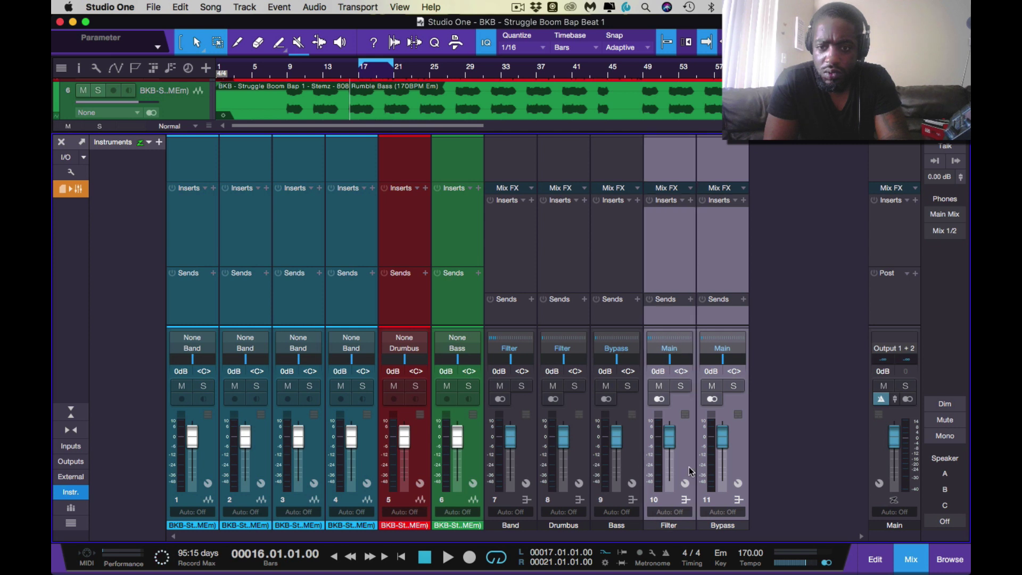
right_click(694, 469)
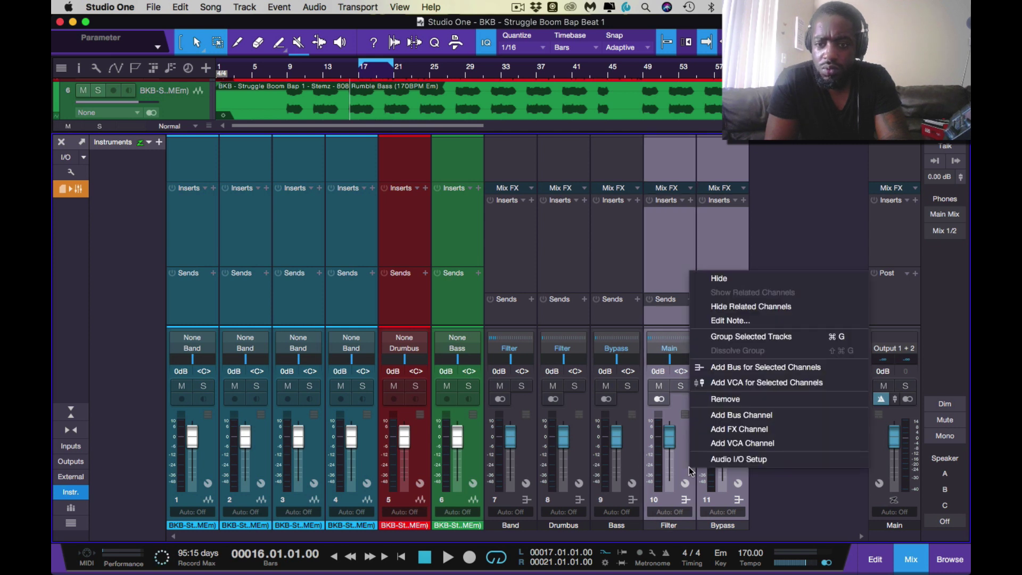
click(707, 367)
double_click(773, 526)
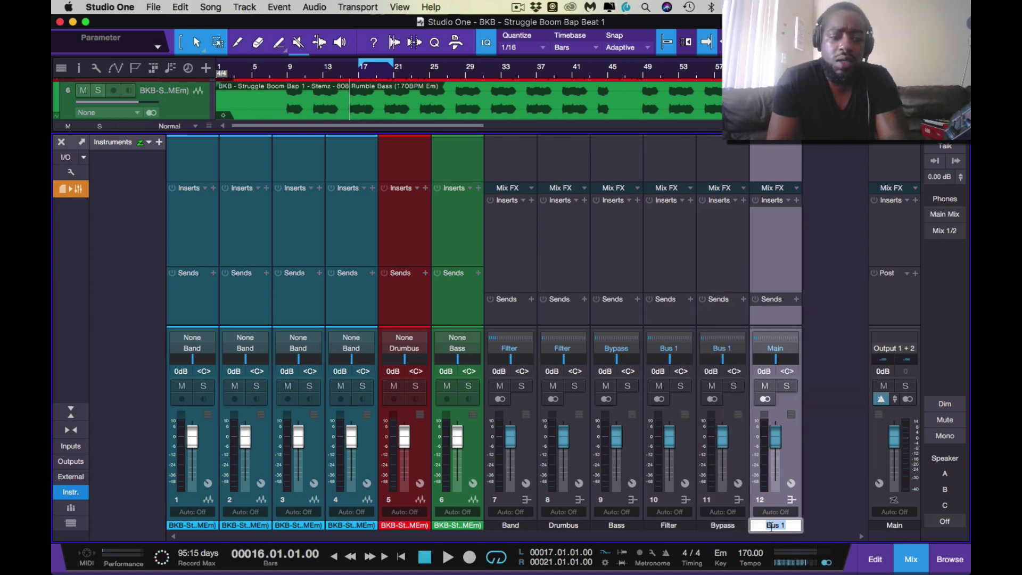
text(Submi)
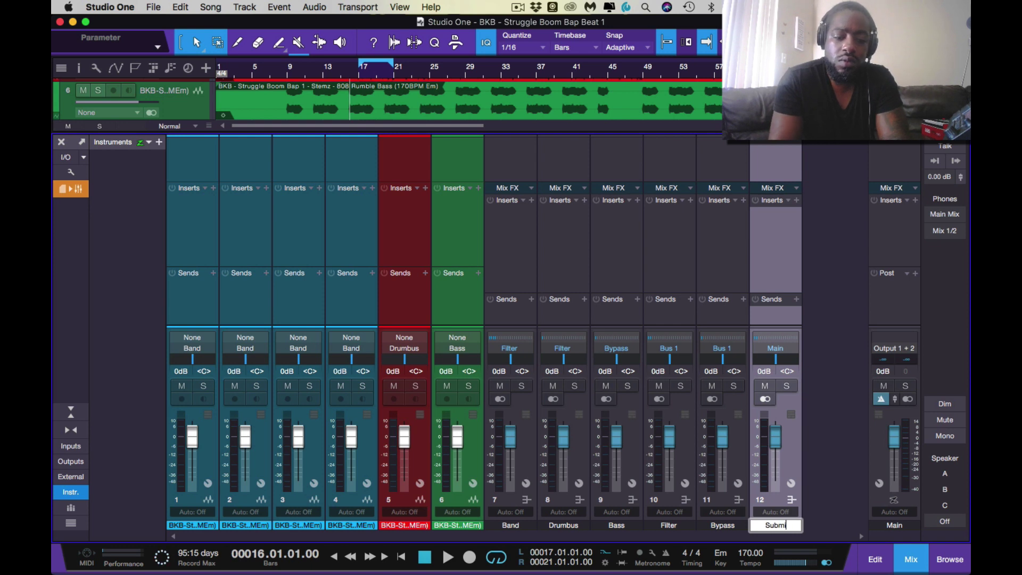
text(x/)
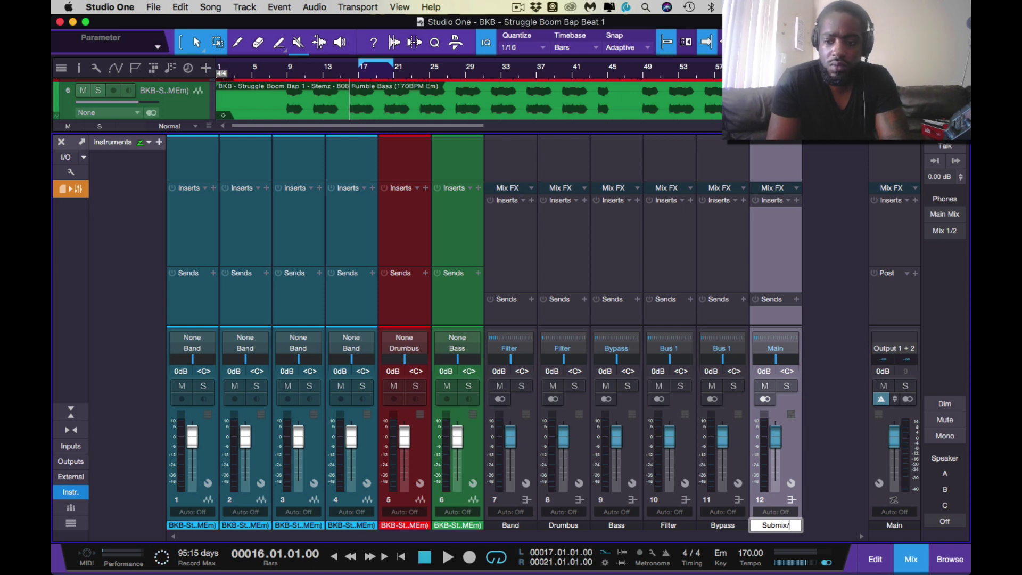
text(Ma)
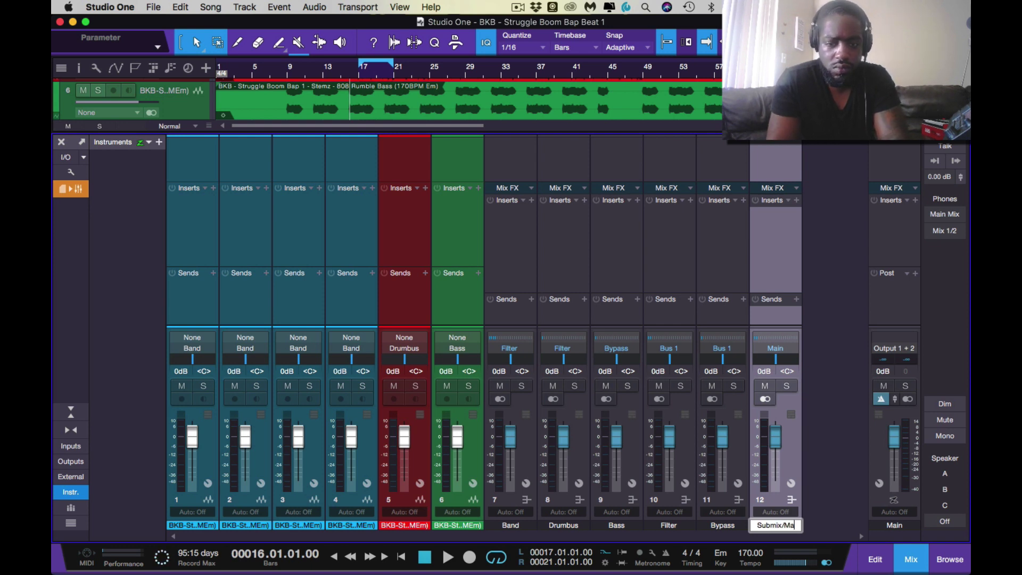
text(ster)
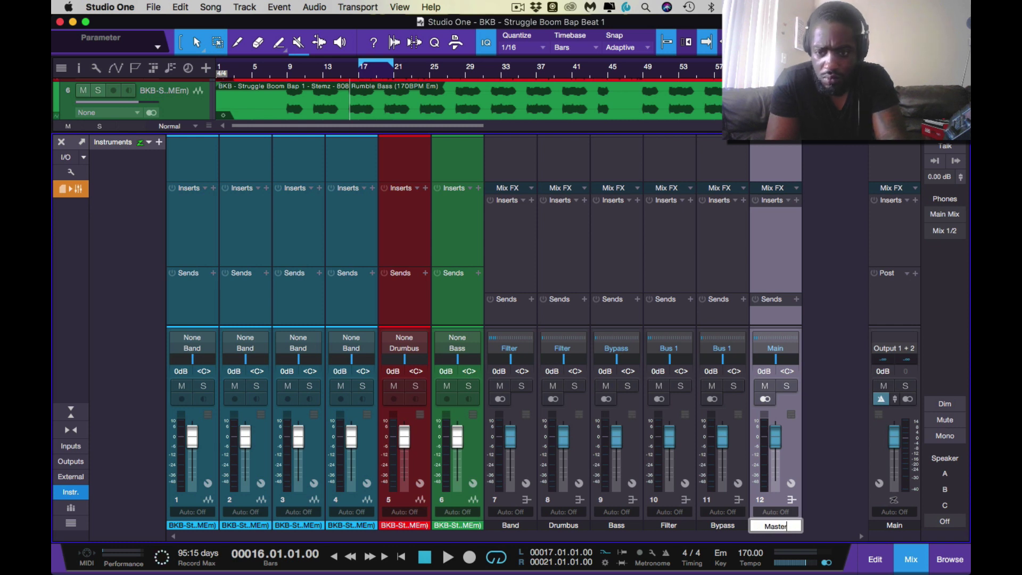
key(Return)
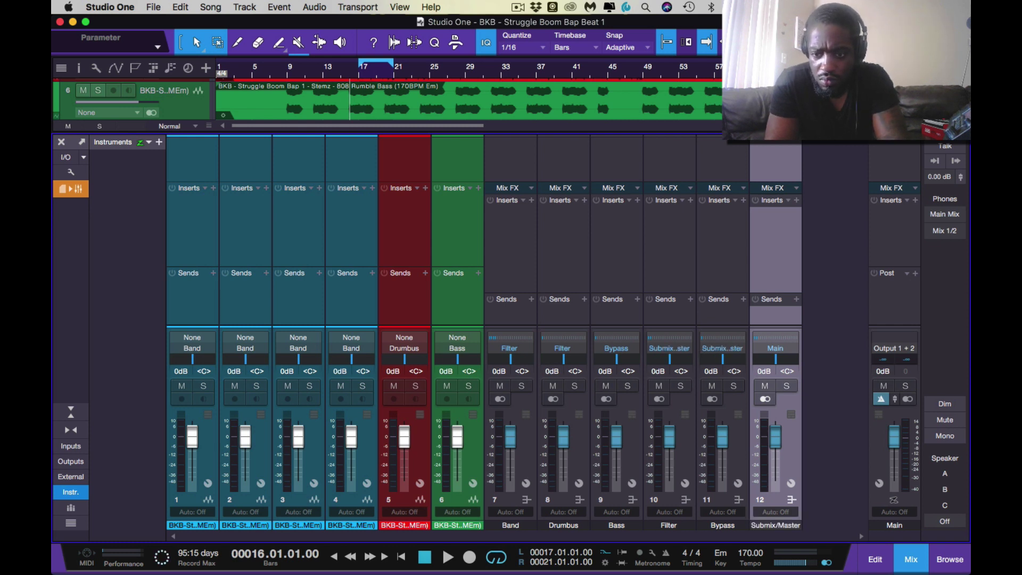
click(793, 530)
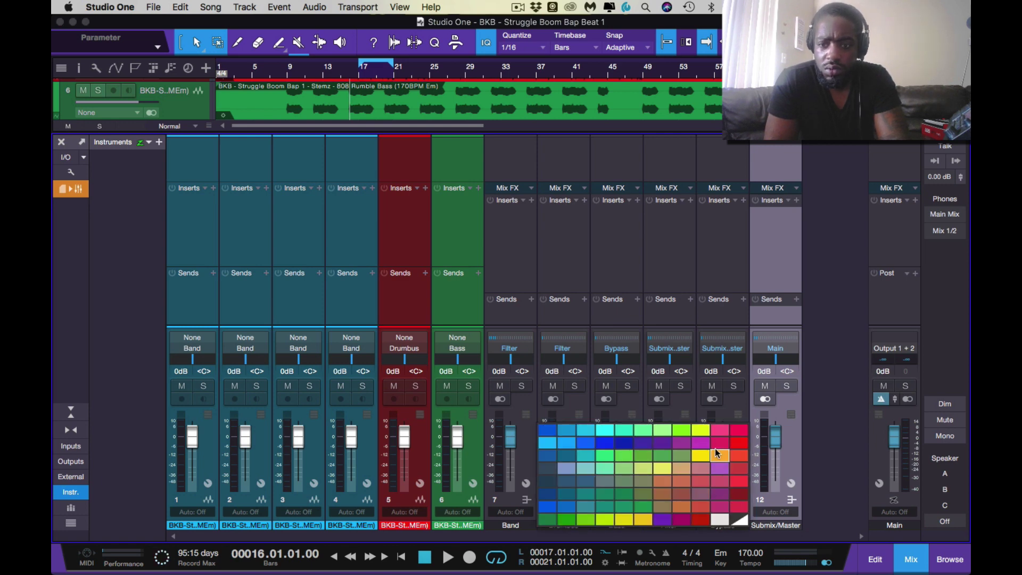
click(717, 453)
Add two FX channels named Drumverb and BandVerb and color both bright green.
right_click(478, 293)
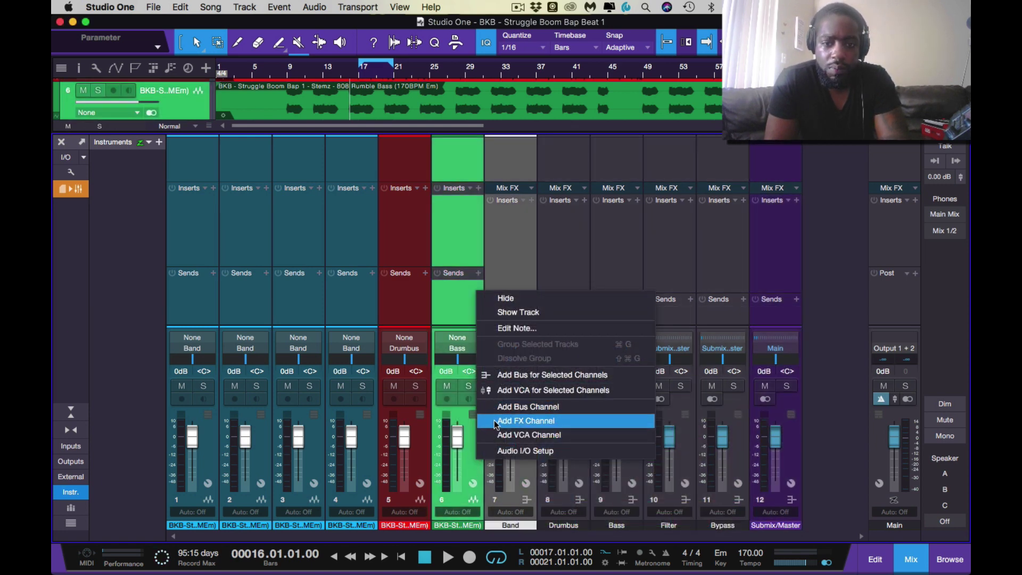
click(495, 421)
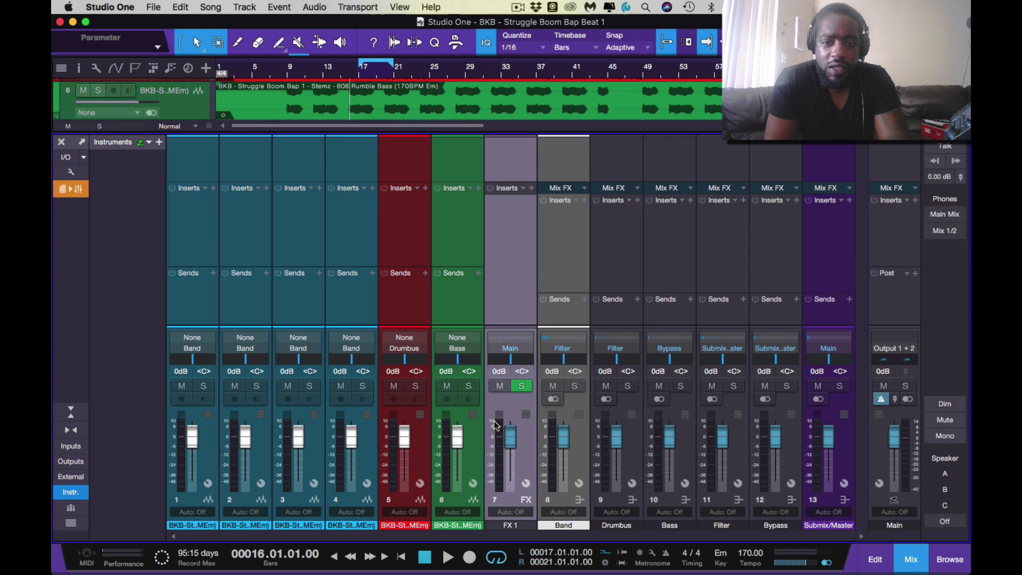
right_click(522, 456)
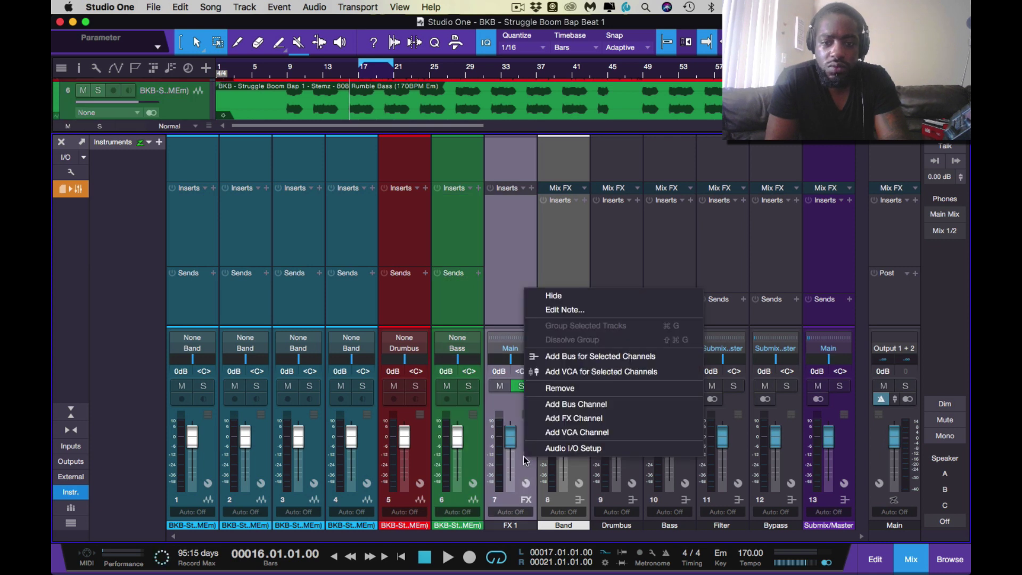
click(549, 419)
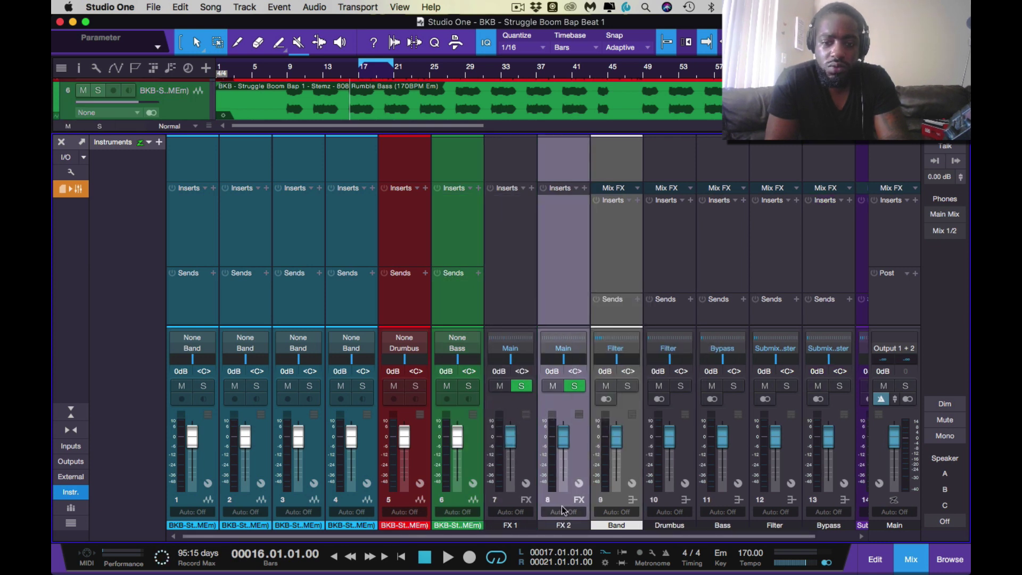
double_click(560, 525)
text(Bandverb)
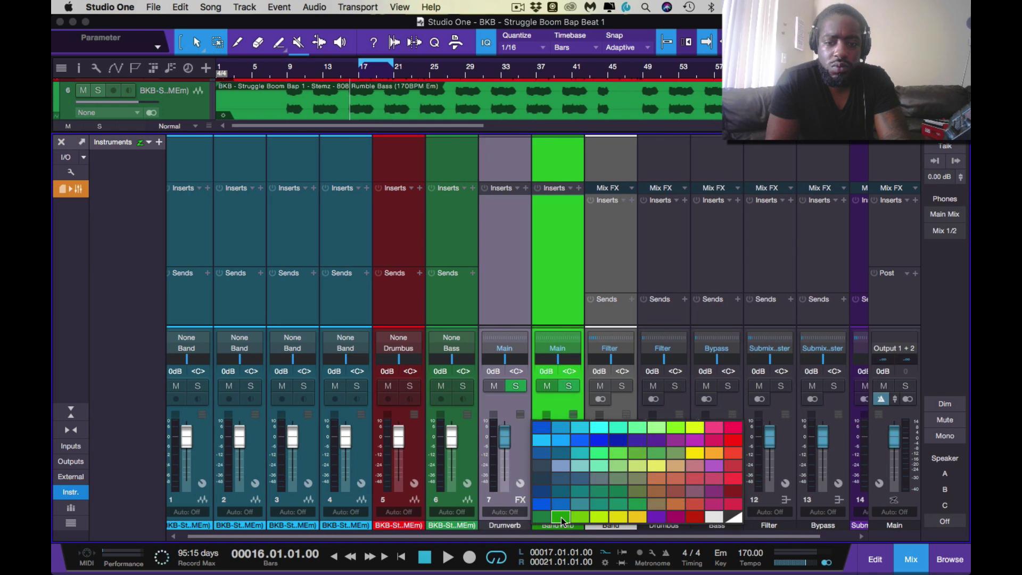
click(561, 517)
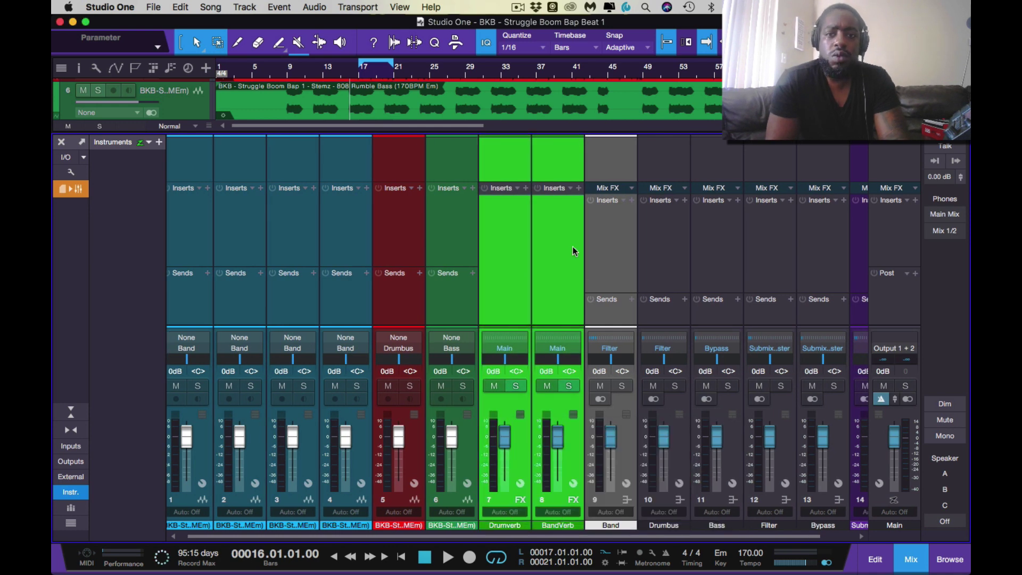
Insert Room Reverb on the Drumverb and BandVerb channels and load the Send FX preset Cold Cellar on BandVerb.
click(578, 188)
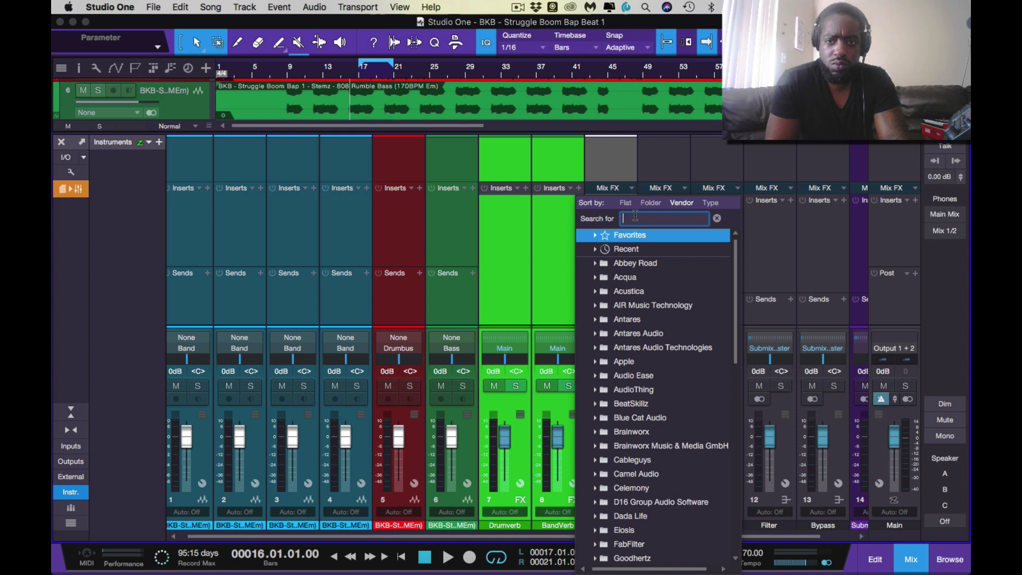
text(room)
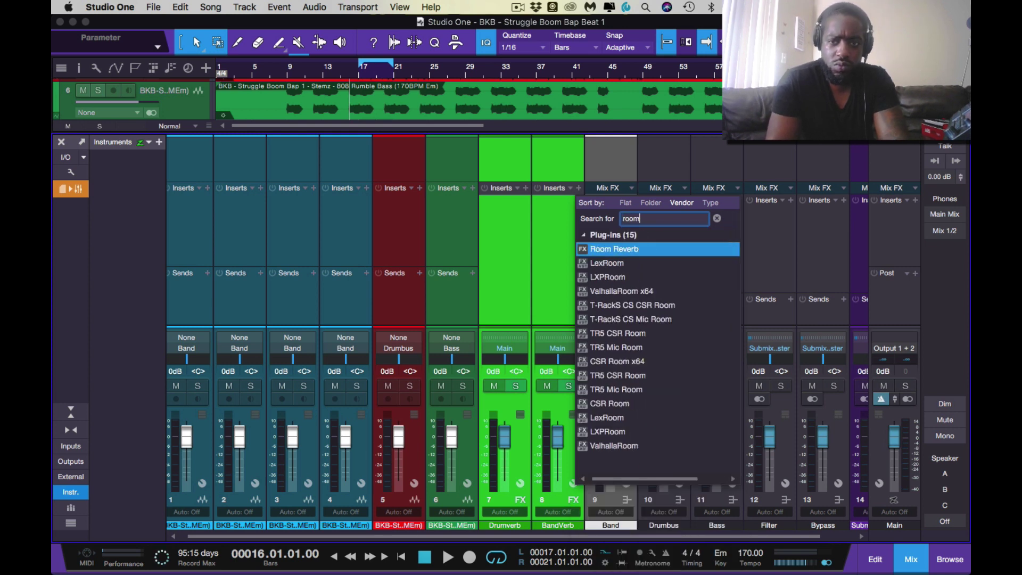
click(626, 251)
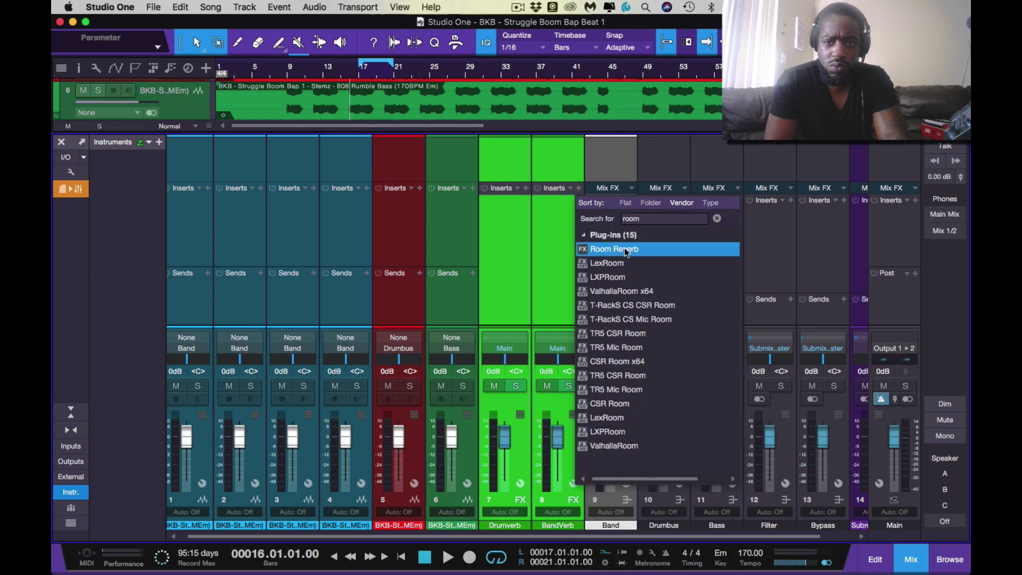
double_click(626, 249)
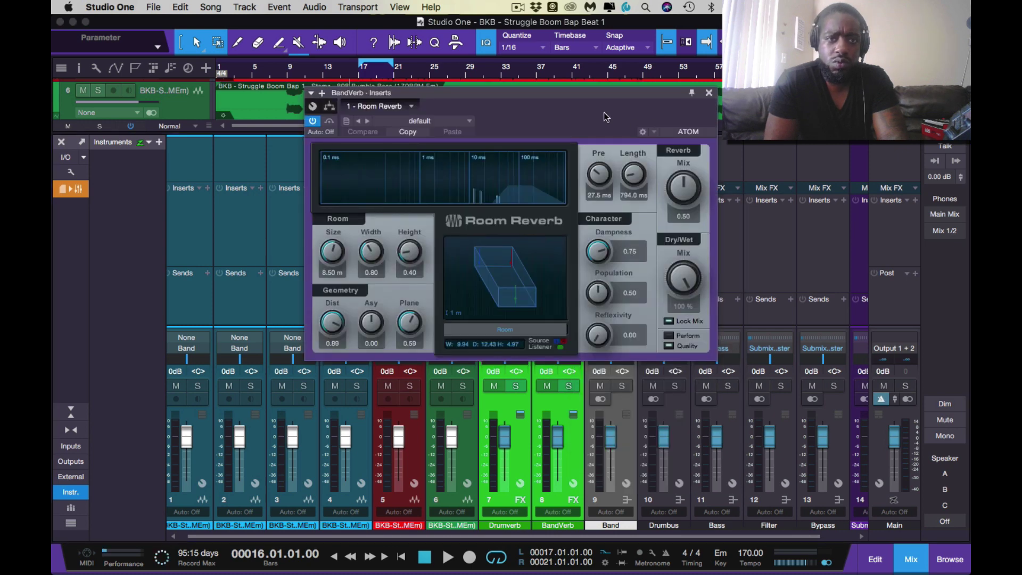
click(467, 119)
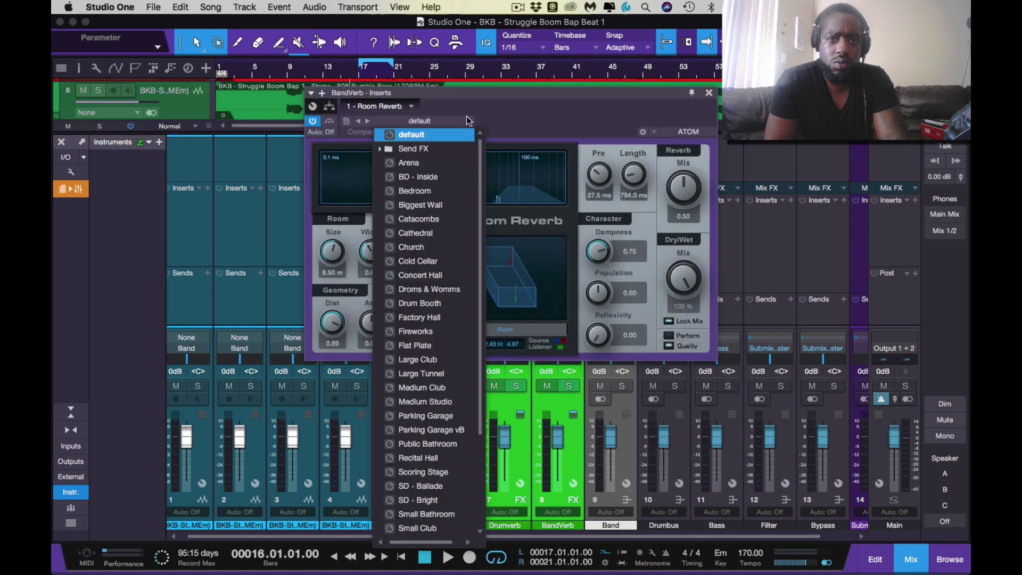
click(443, 148)
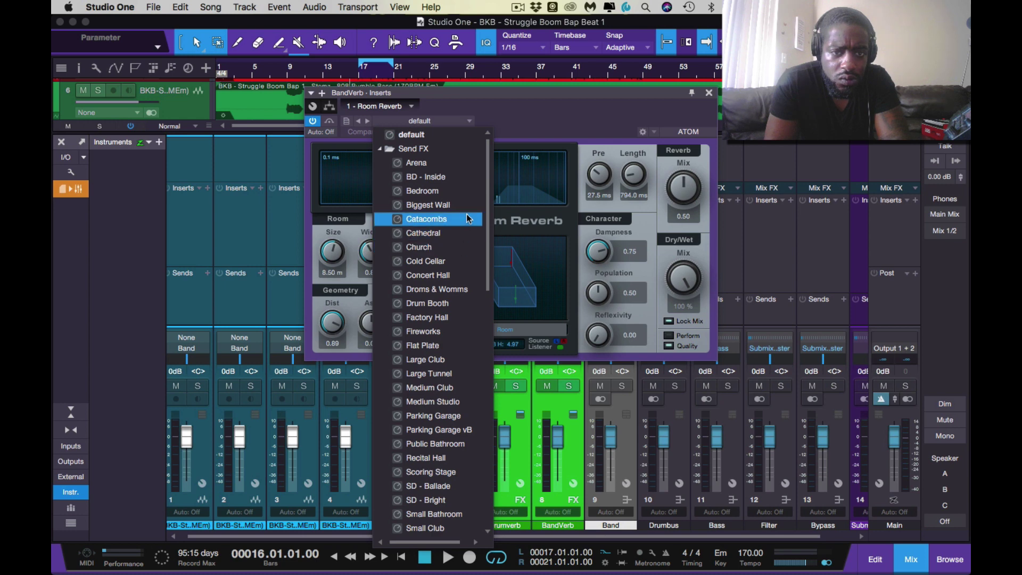
click(465, 262)
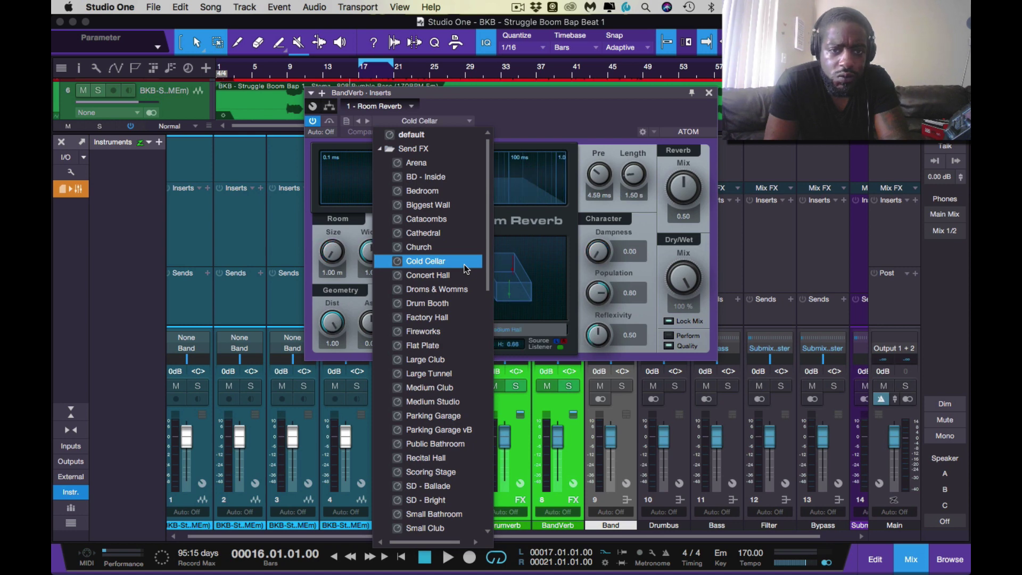
click(708, 94)
click(708, 93)
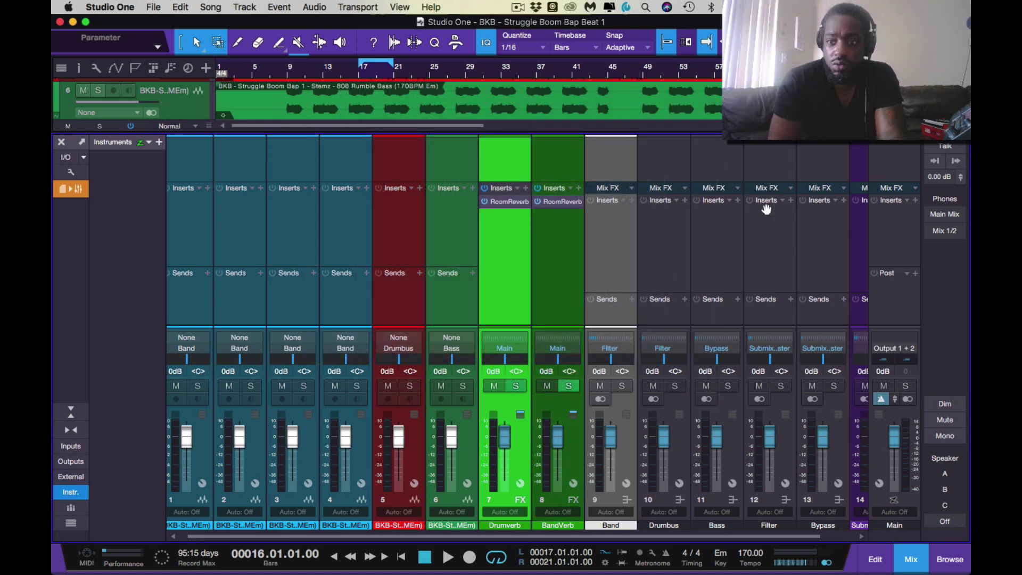
Play the loop and briefly solo the drum stem channel to hear it on its own.
scroll(794, 222, right, 3)
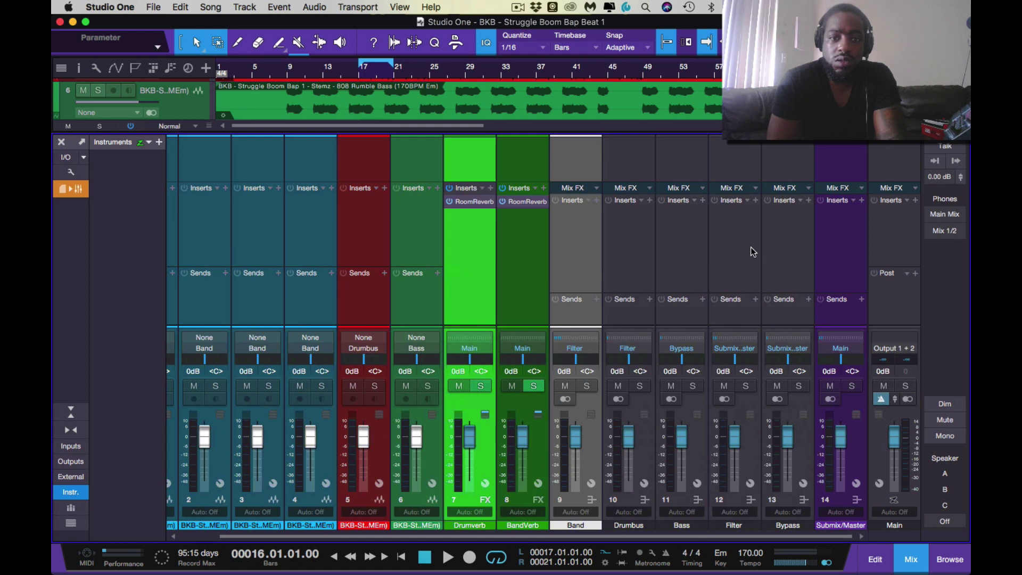
scroll(750, 252, left, 2)
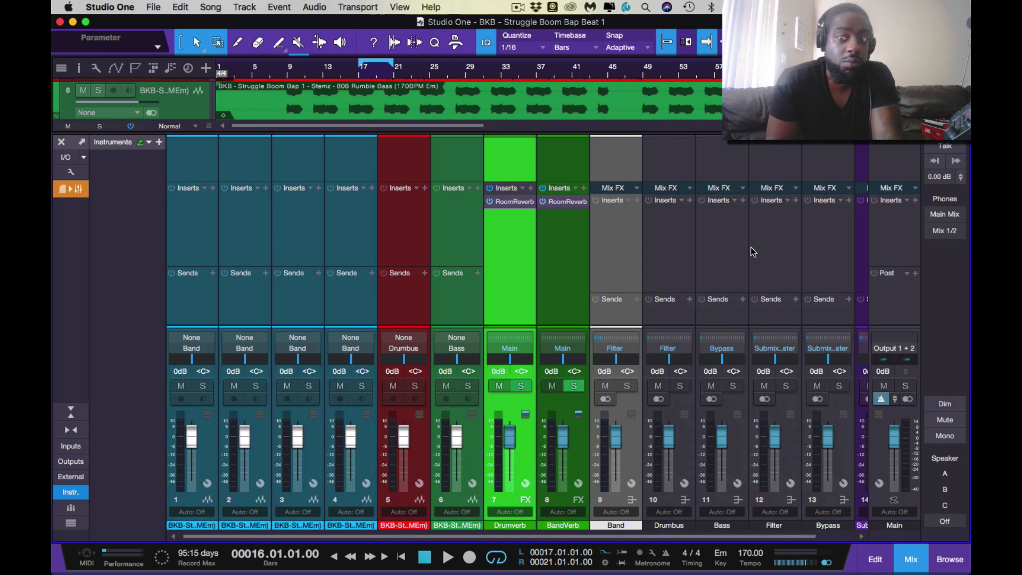
key(space)
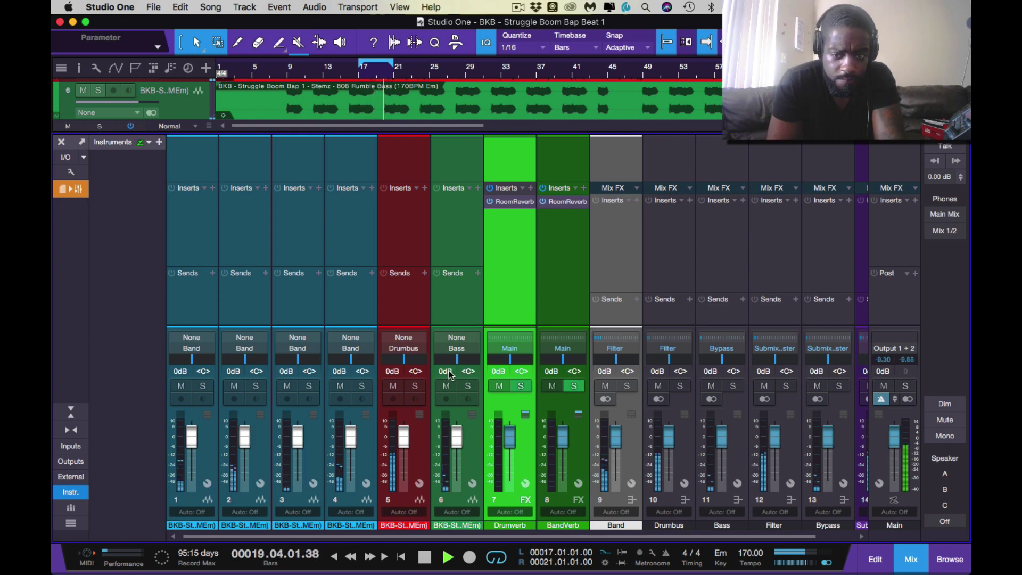
click(476, 364)
click(417, 384)
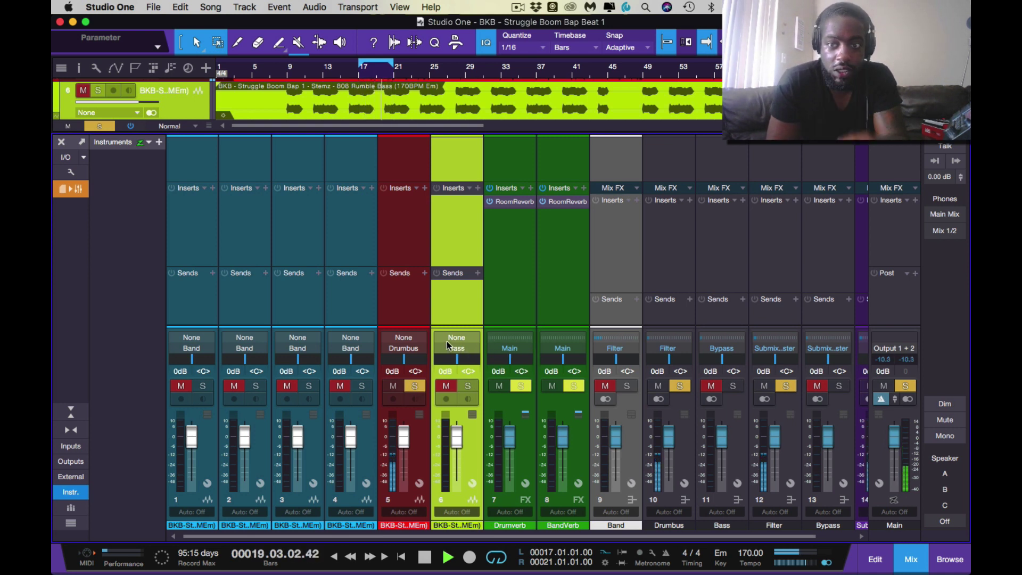
click(415, 387)
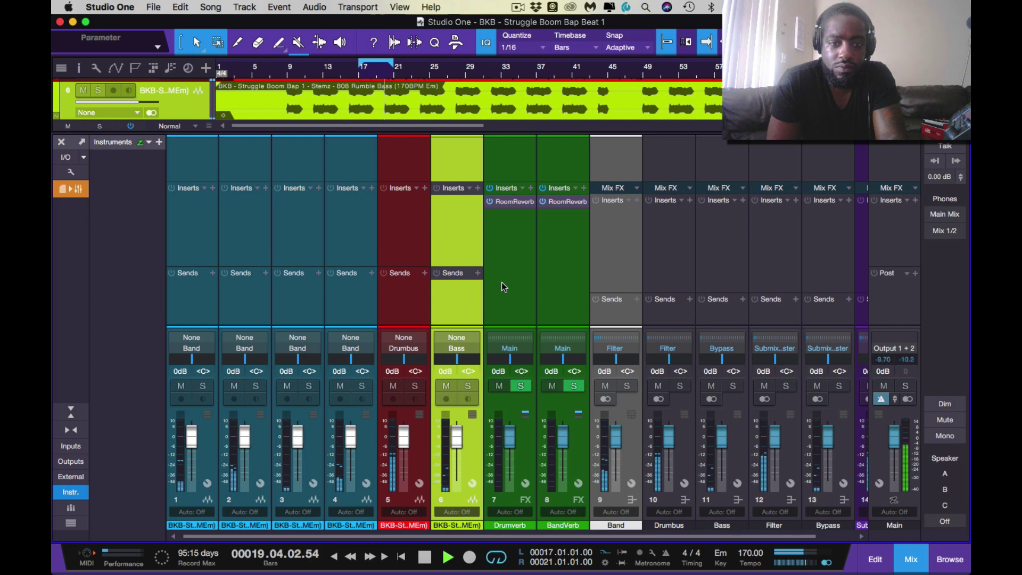
Insert the L1 limiter Stereo plug-in on the Drumbus channel.
click(424, 189)
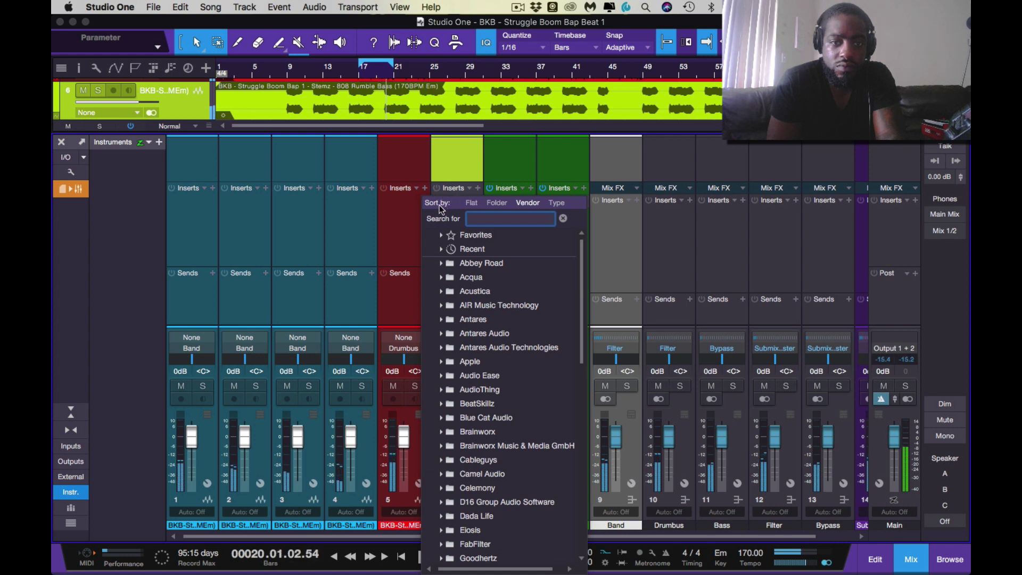
click(408, 222)
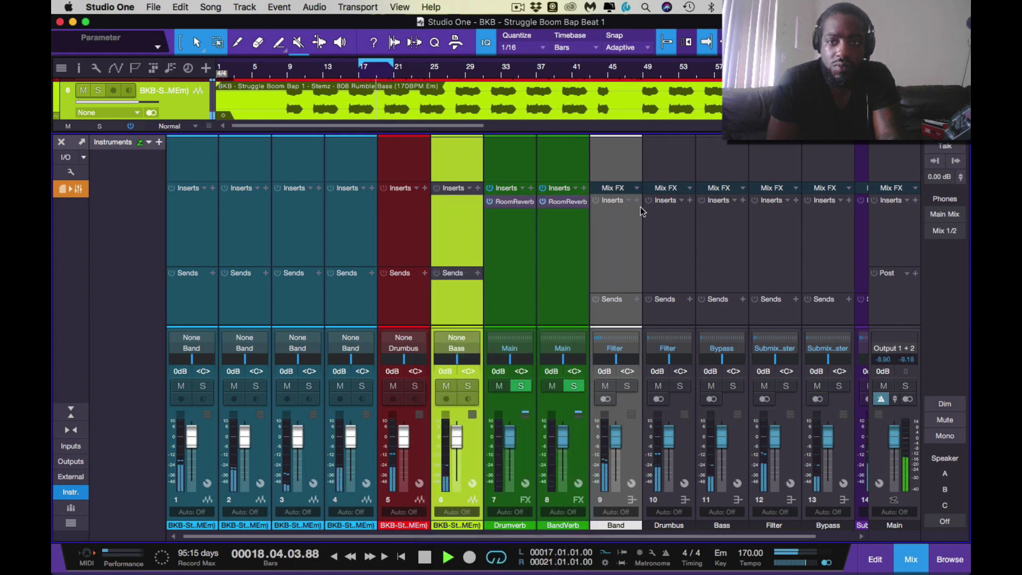
click(689, 201)
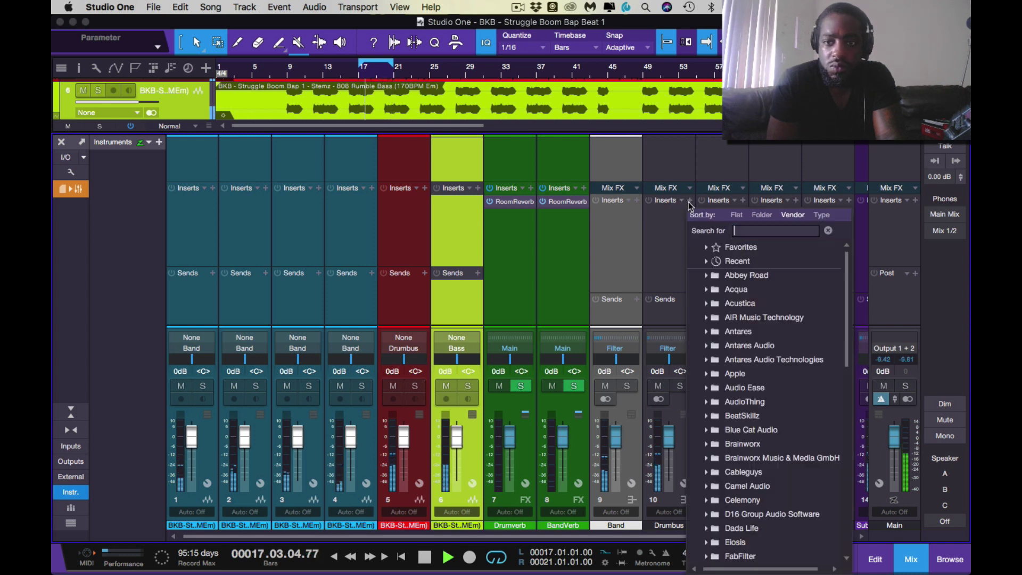
click(719, 243)
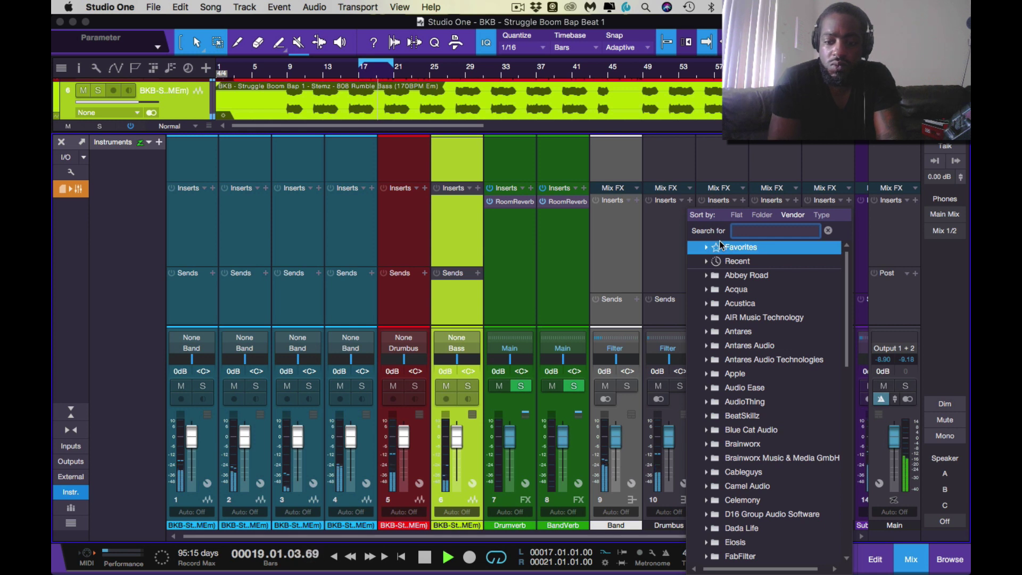
text(l1)
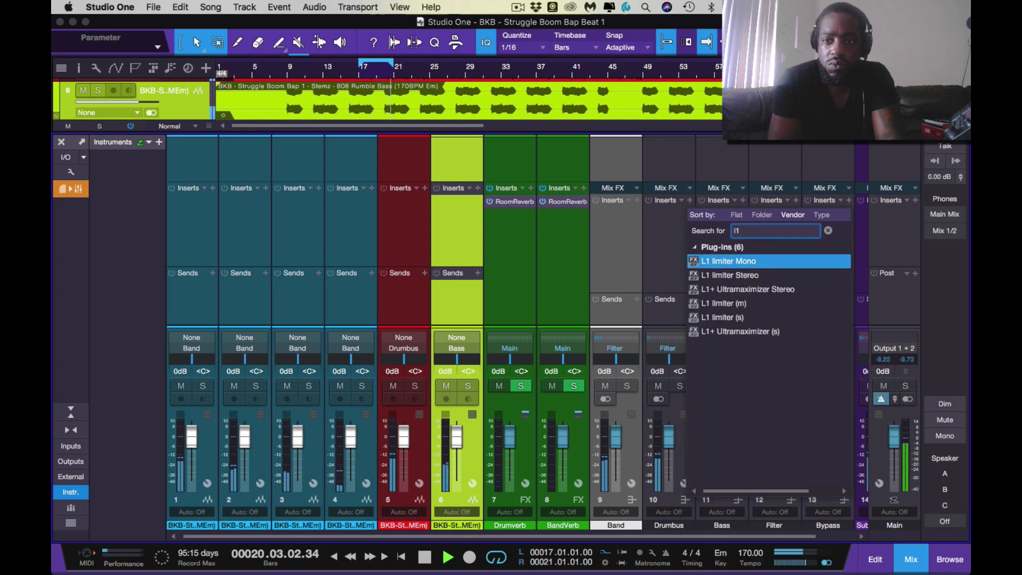
click(722, 277)
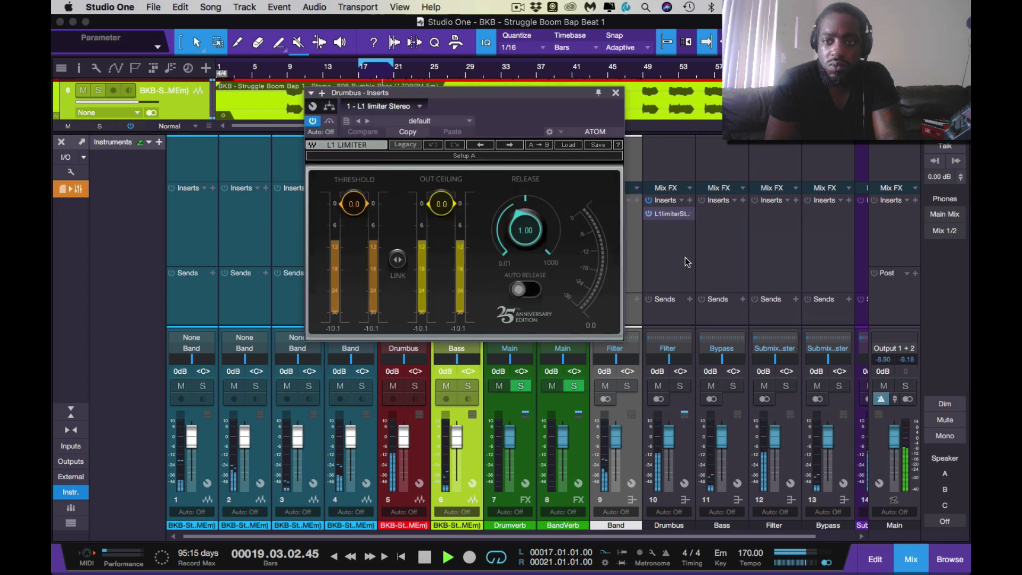
Set the Drumbus limiter's threshold to -13.9 and its out ceiling to -9.2, and close the plug-in window.
click(398, 260)
drag(354, 204, 354, 249)
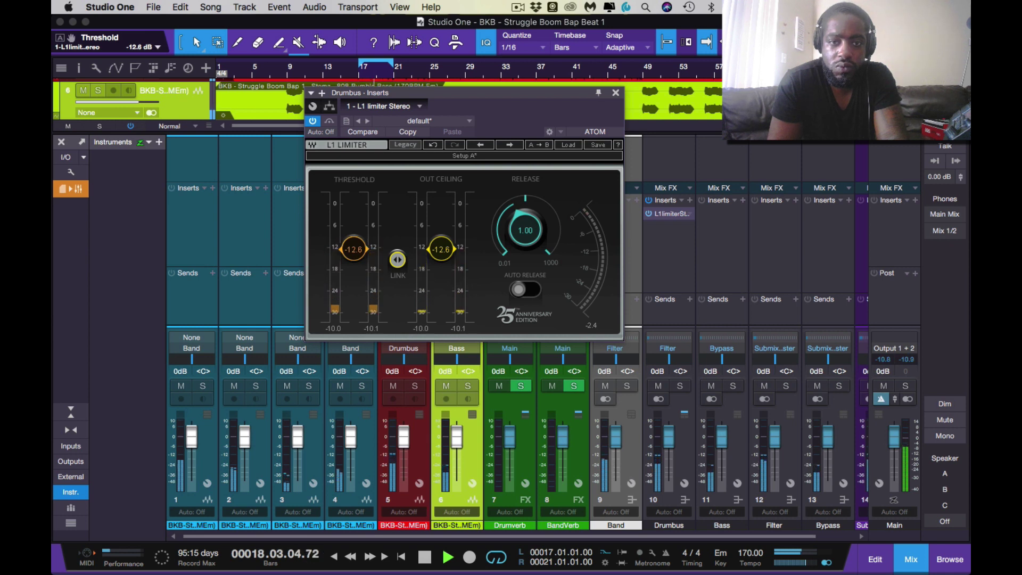
click(440, 249)
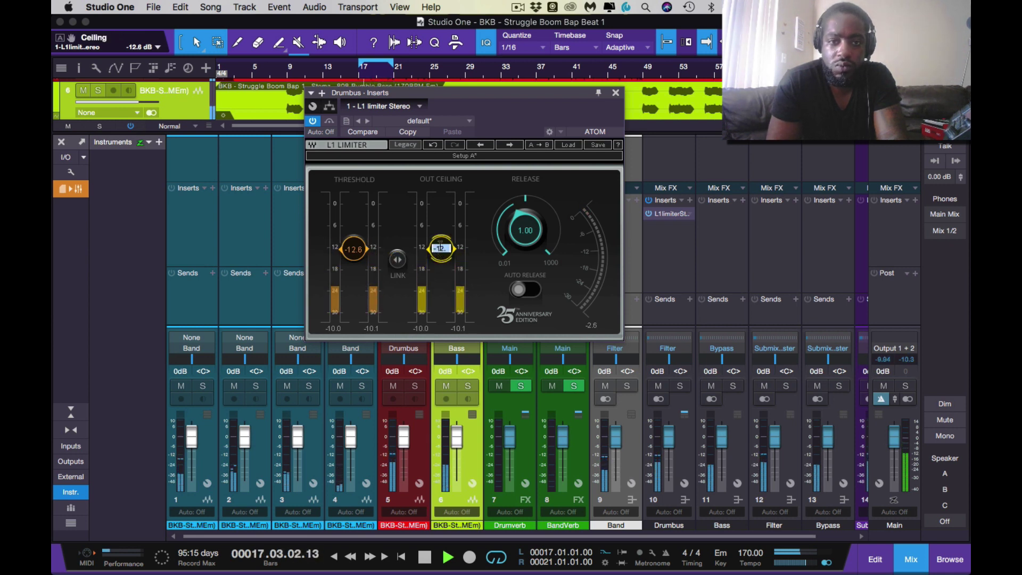
click(472, 225)
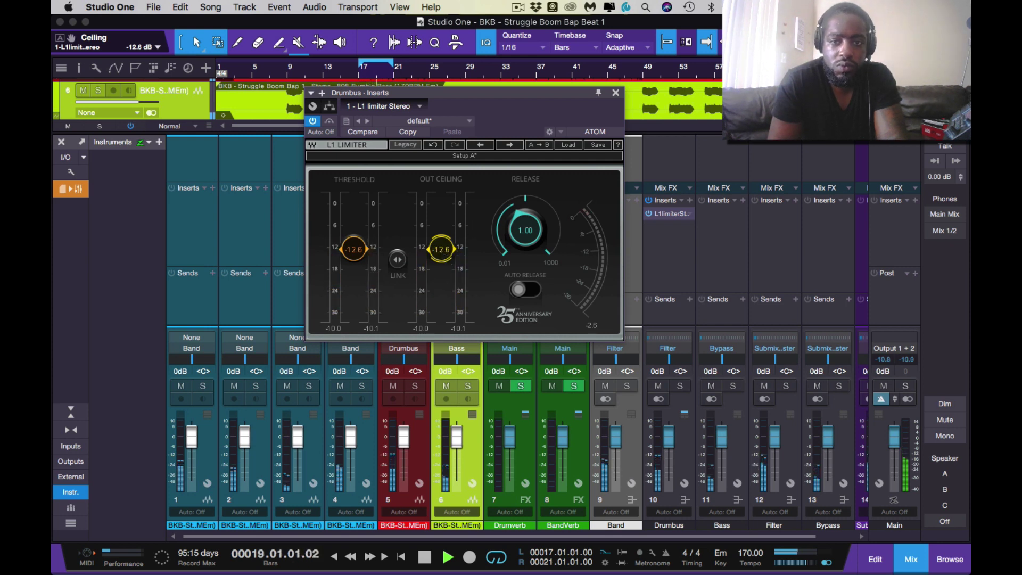
drag(441, 249, 441, 250)
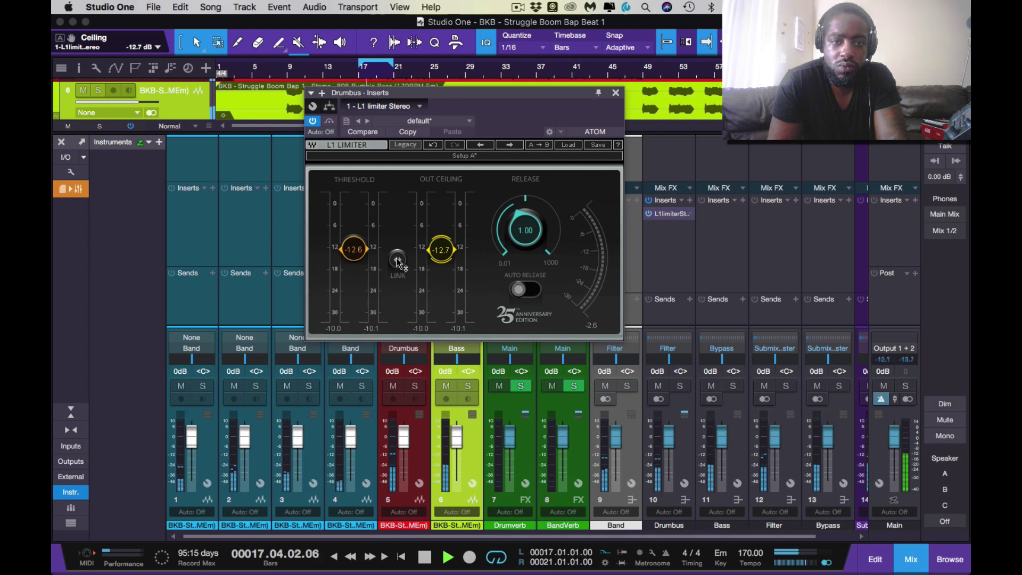
drag(398, 261, 441, 237)
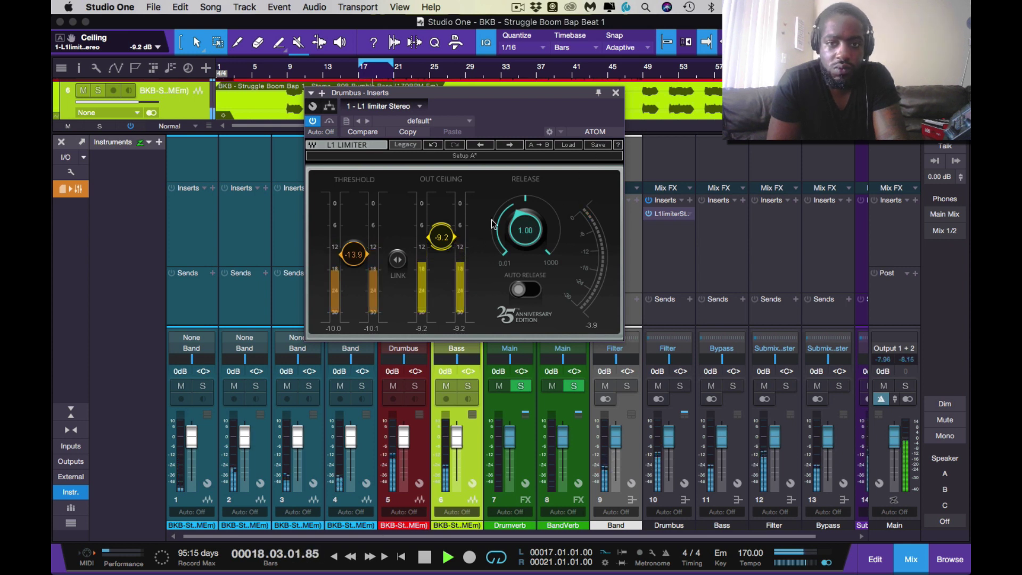
click(615, 93)
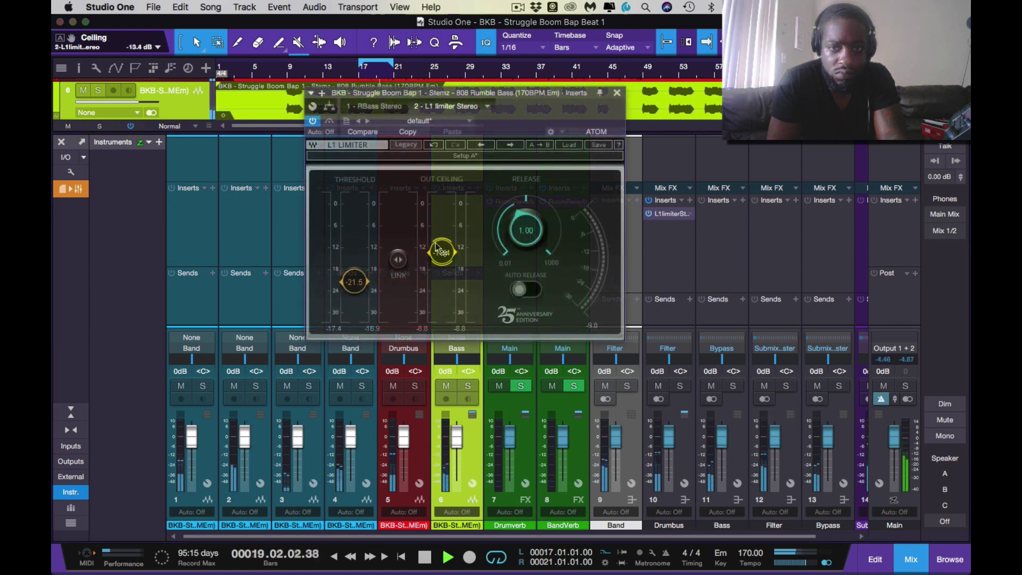
Lower the out ceiling of the 808 Rumble Bass track's L1 limiter to -17.0 dB and stop playback.
drag(442, 250, 441, 251)
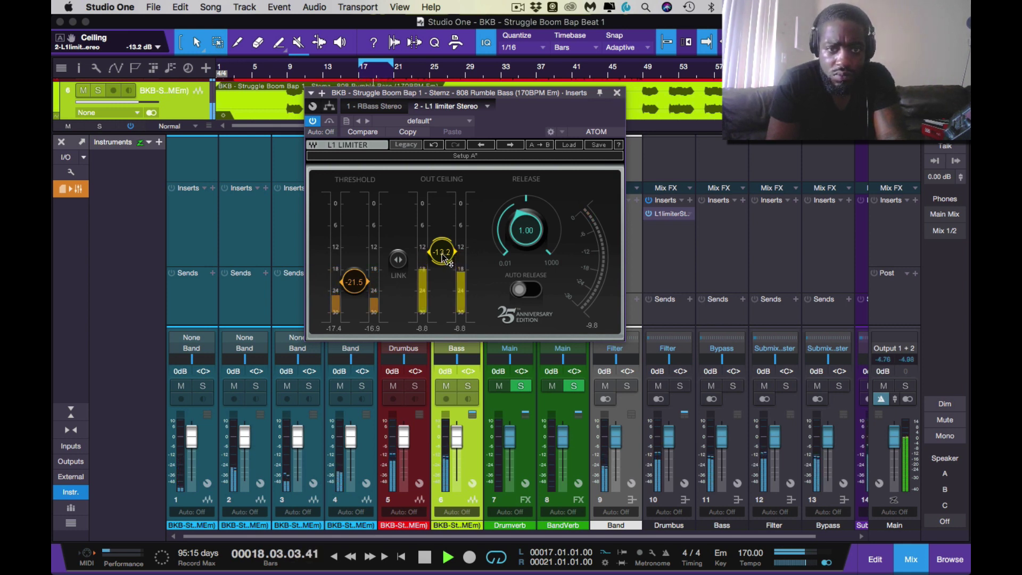
drag(443, 258, 442, 266)
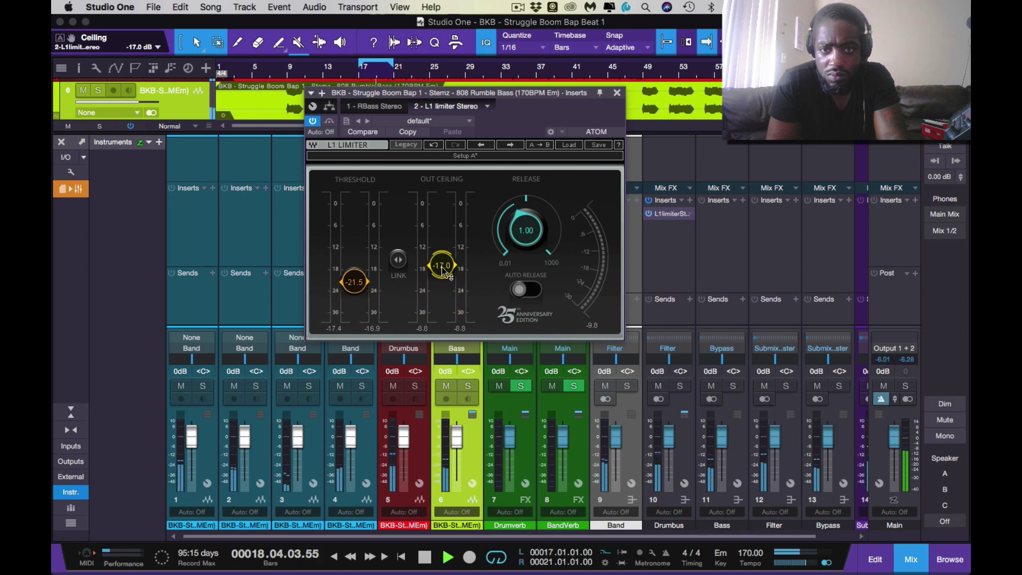
click(616, 93)
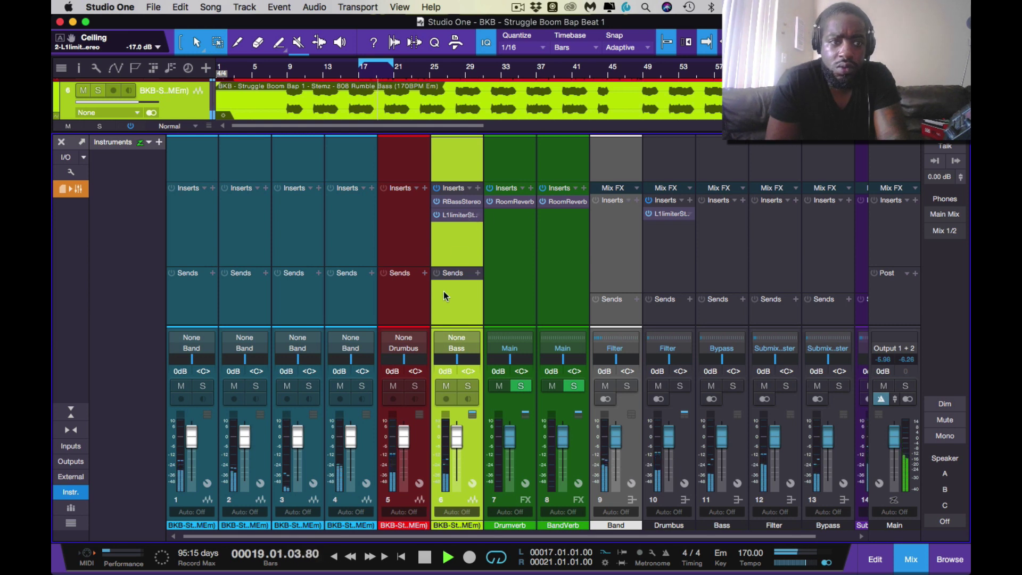
key(space)
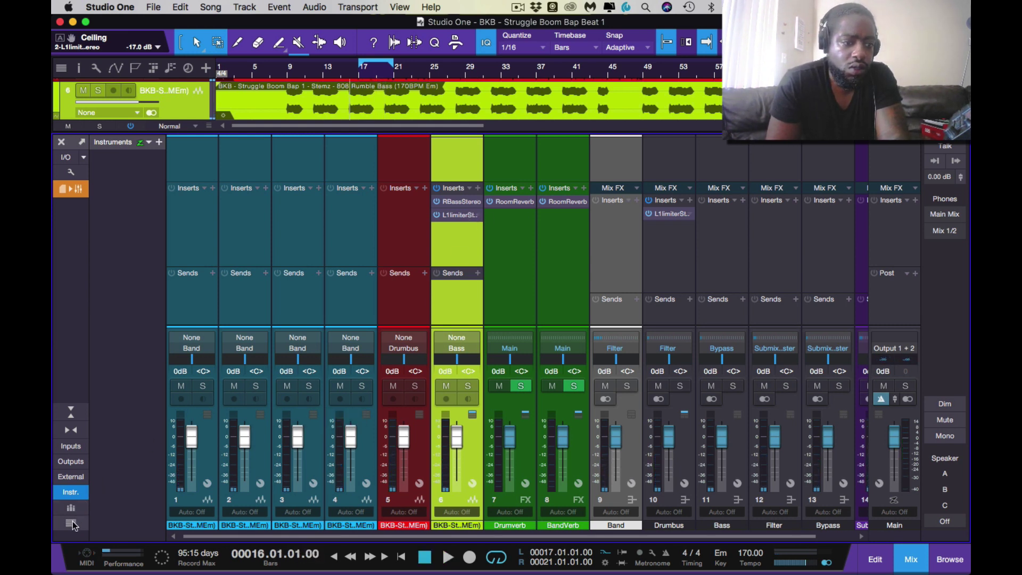
Enable the Input controls and VCA connections channel components in the mixer console options.
click(69, 172)
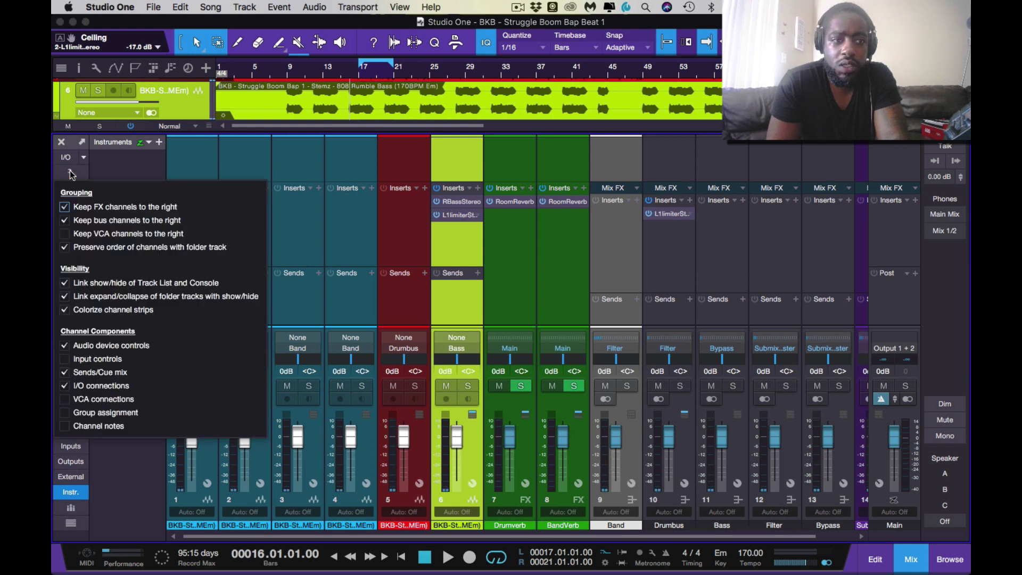
click(65, 359)
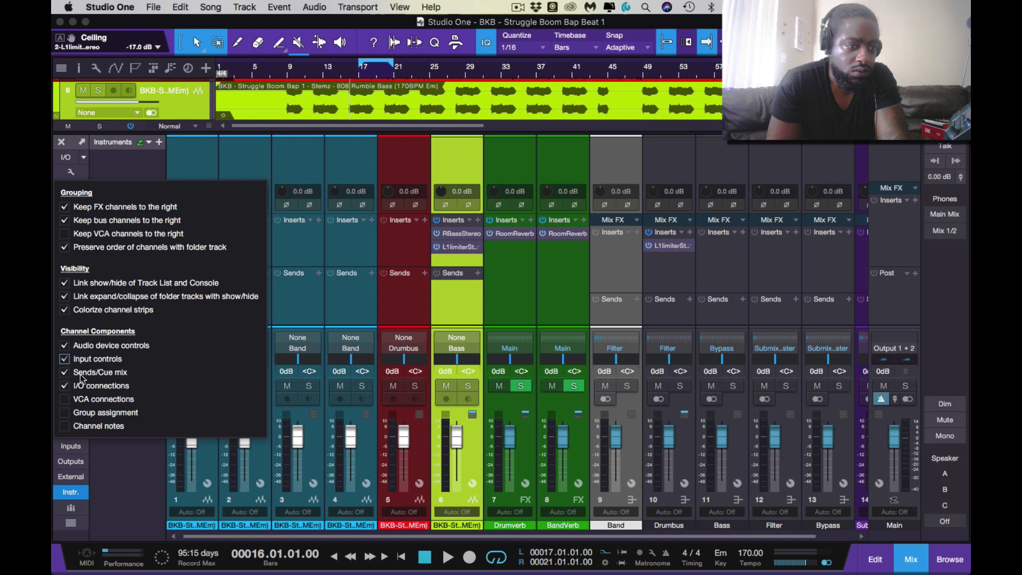
click(65, 400)
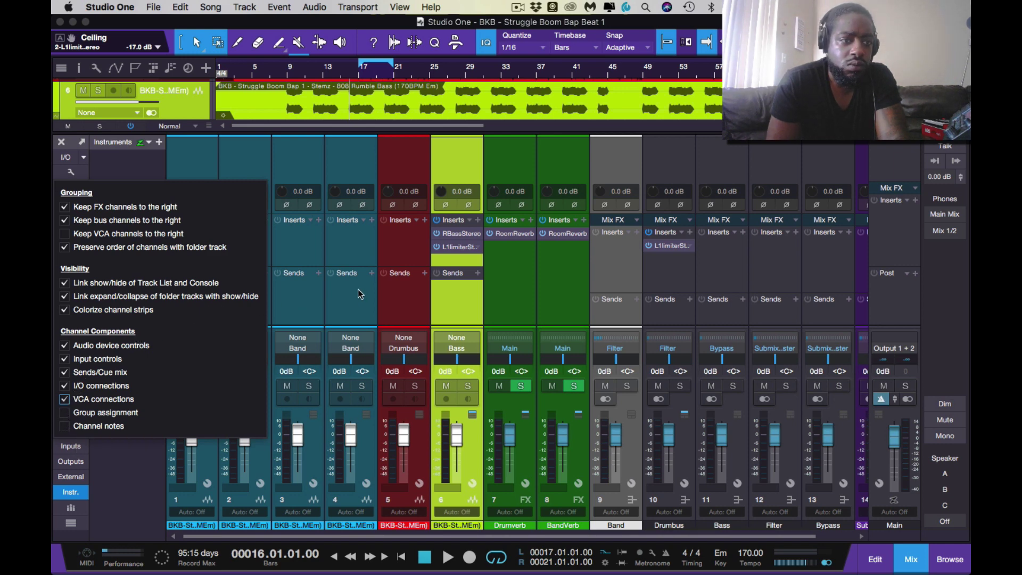
click(471, 295)
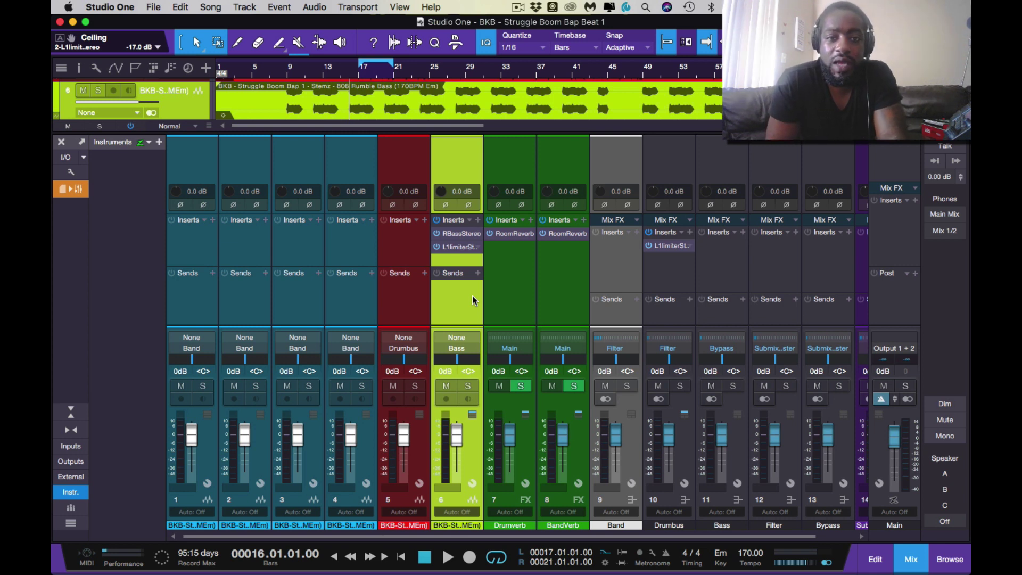
During playback, set the input gain to -1 dB on the 808 Rumble Bass channel and -2 dB on the red drum channel.
key(space)
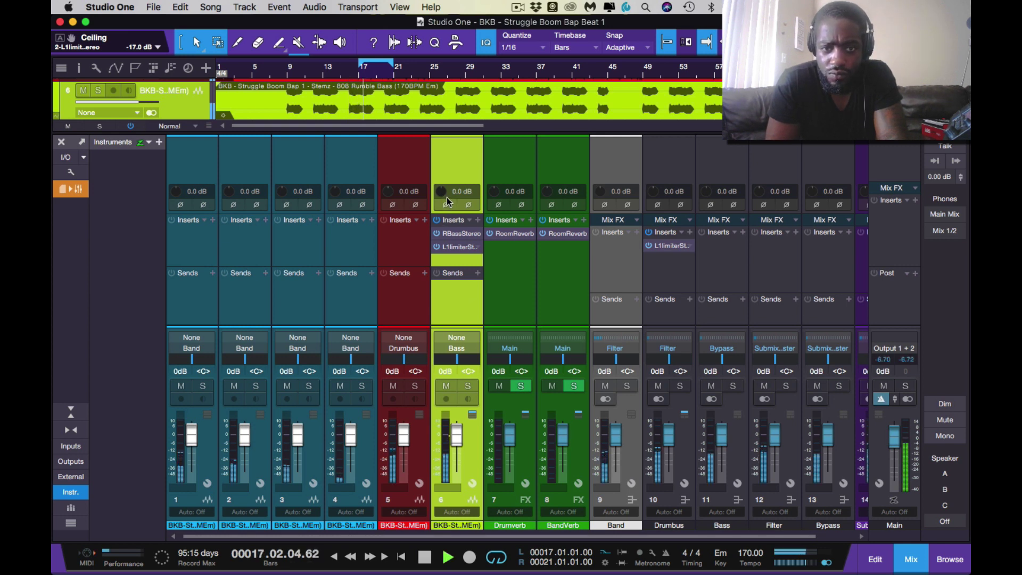
click(462, 191)
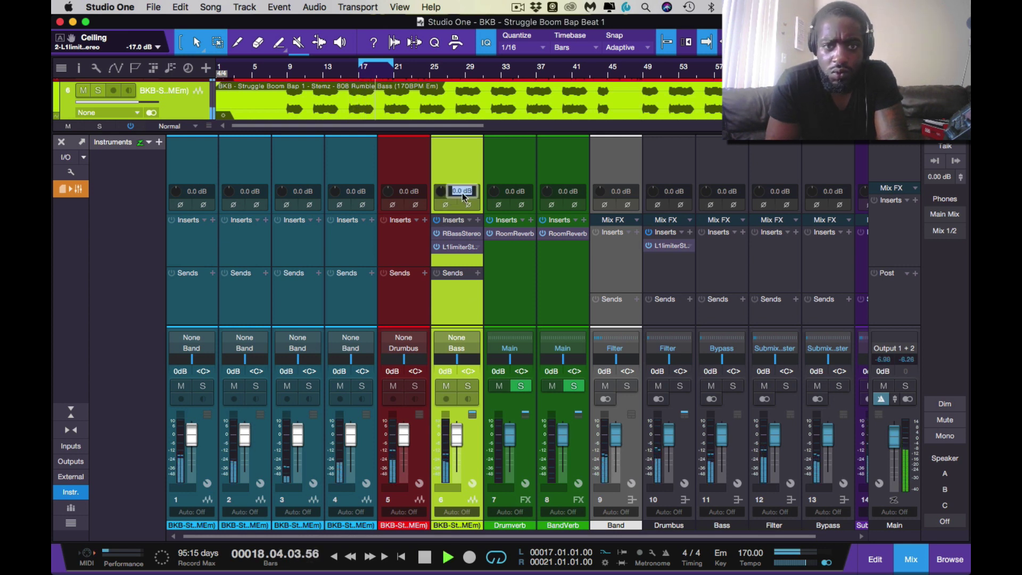
text(-1)
key(Return)
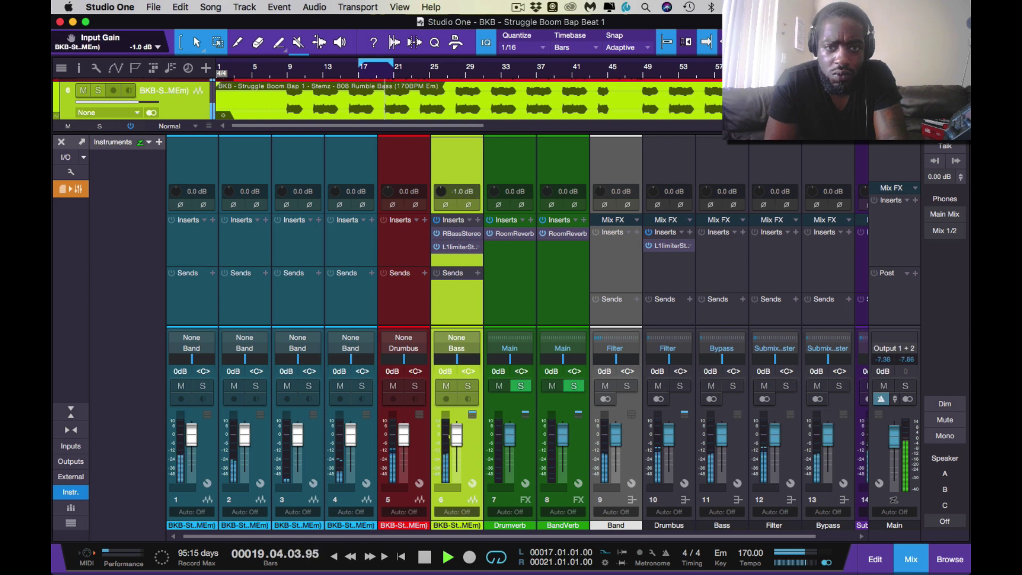
click(406, 193)
text(-2)
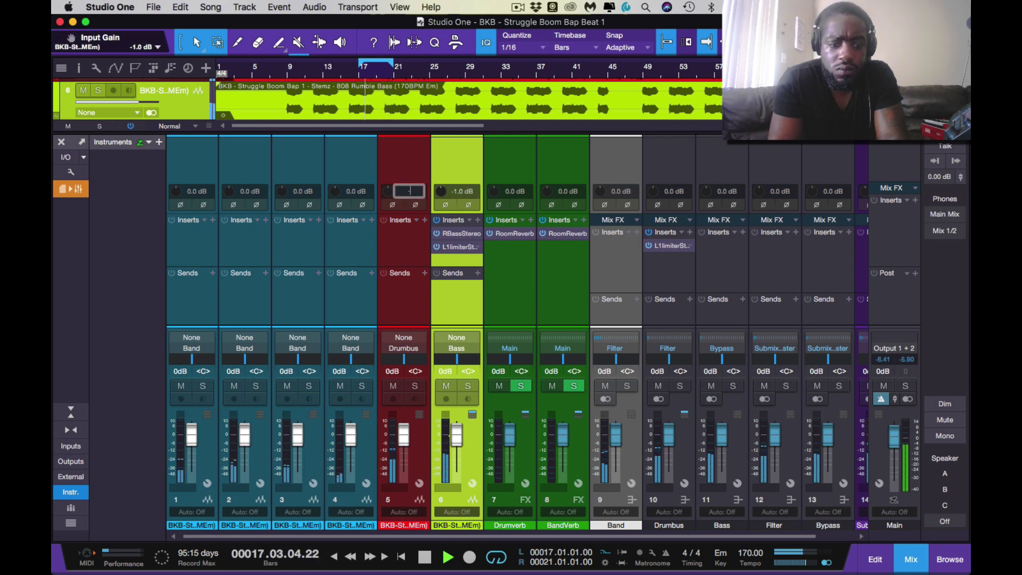
key(Return)
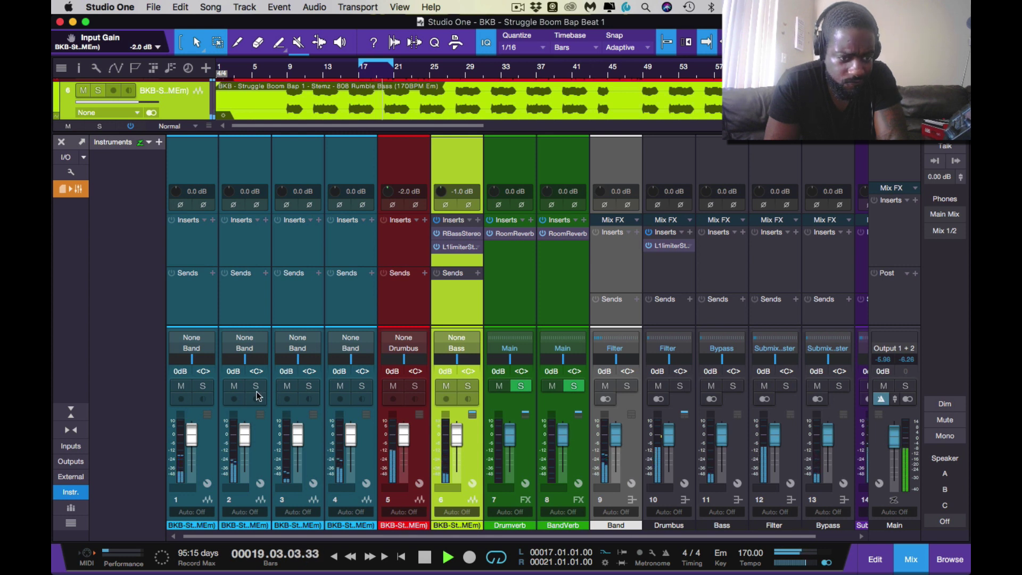
Audition the Fenduh Rhodes Piano channel in solo, then insert Pro EQ on it with the spectrum display set to FFT Curve.
click(203, 386)
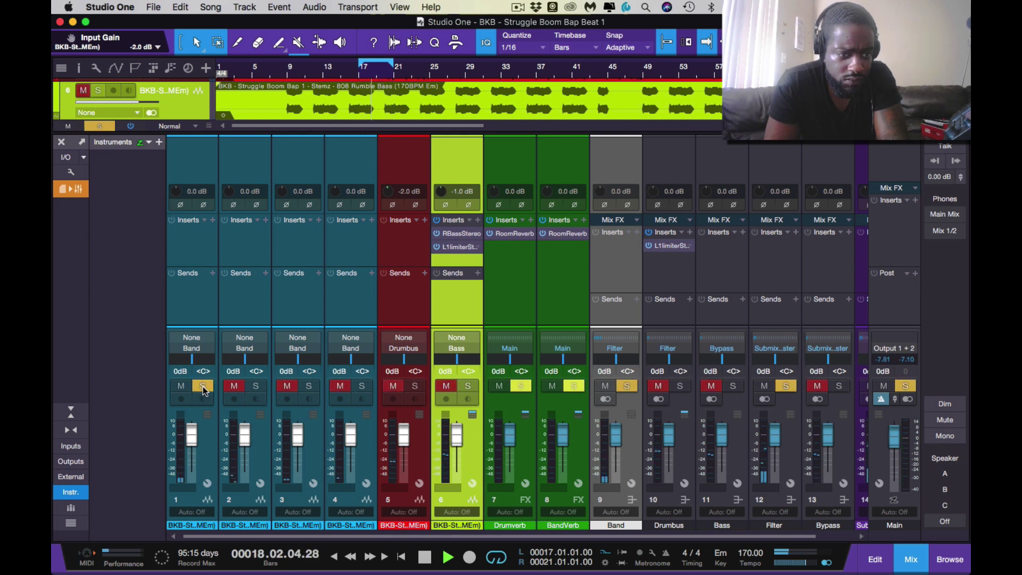
click(203, 386)
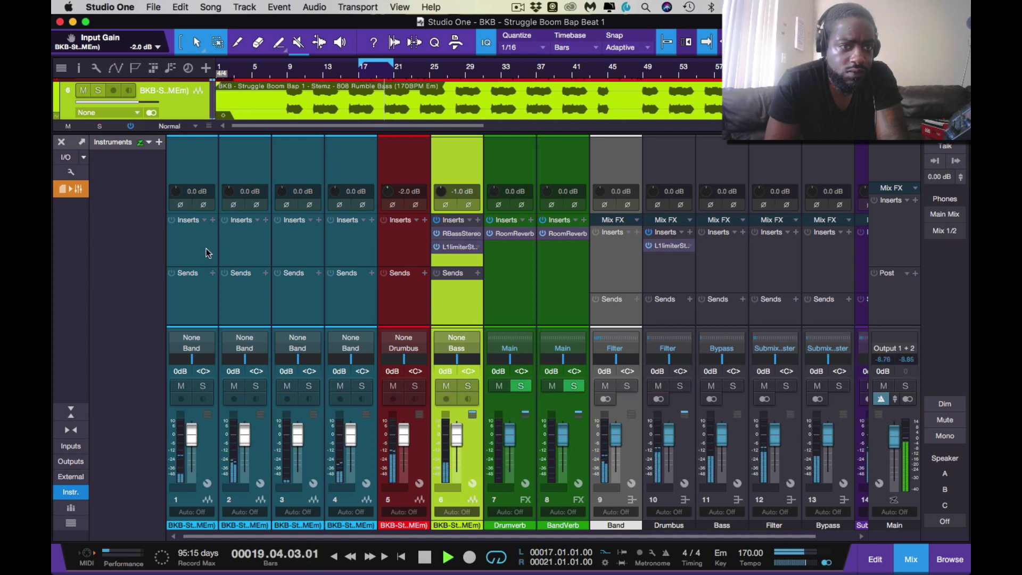
click(212, 220)
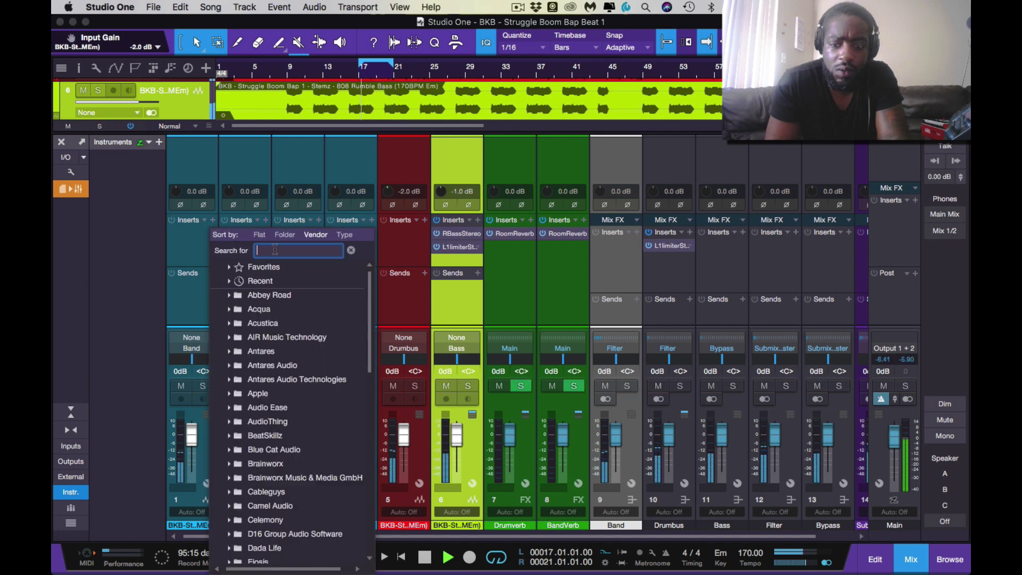
text(pro)
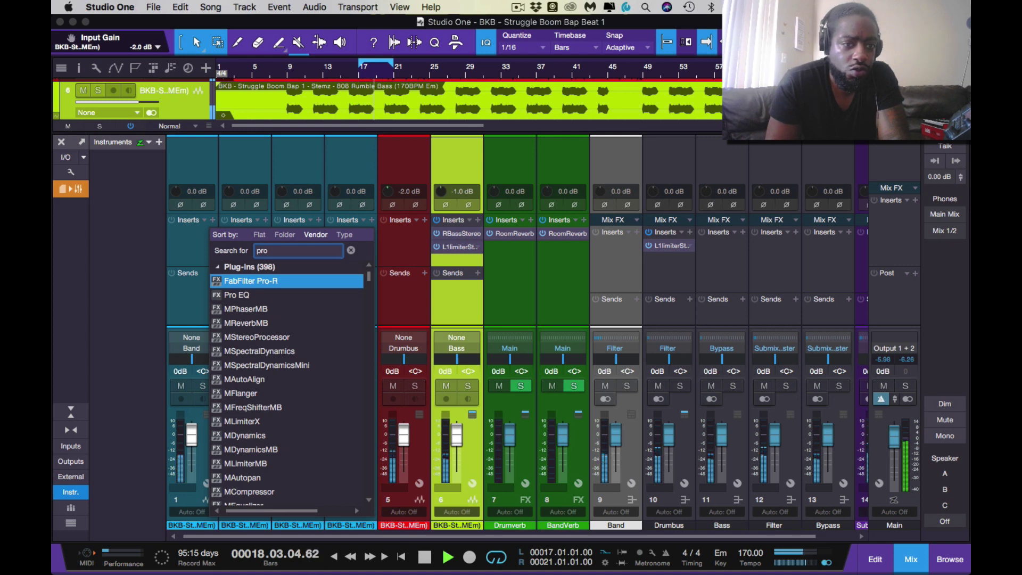
click(247, 295)
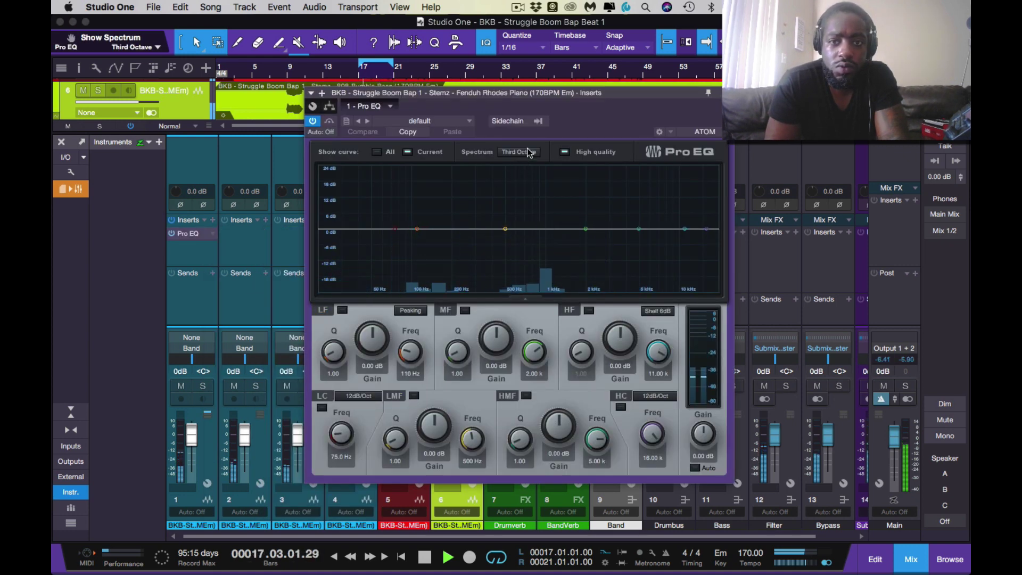
click(528, 152)
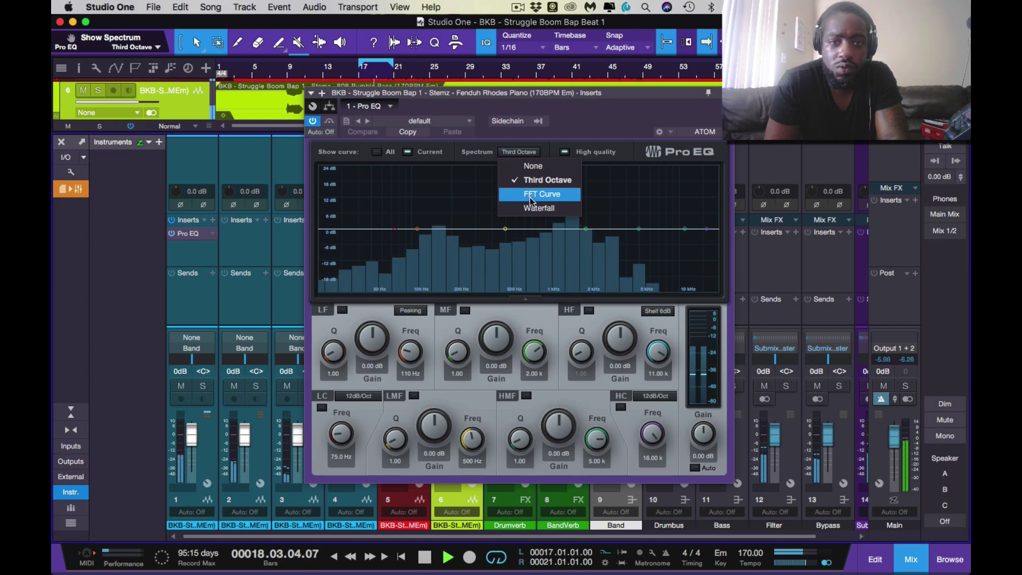
click(530, 199)
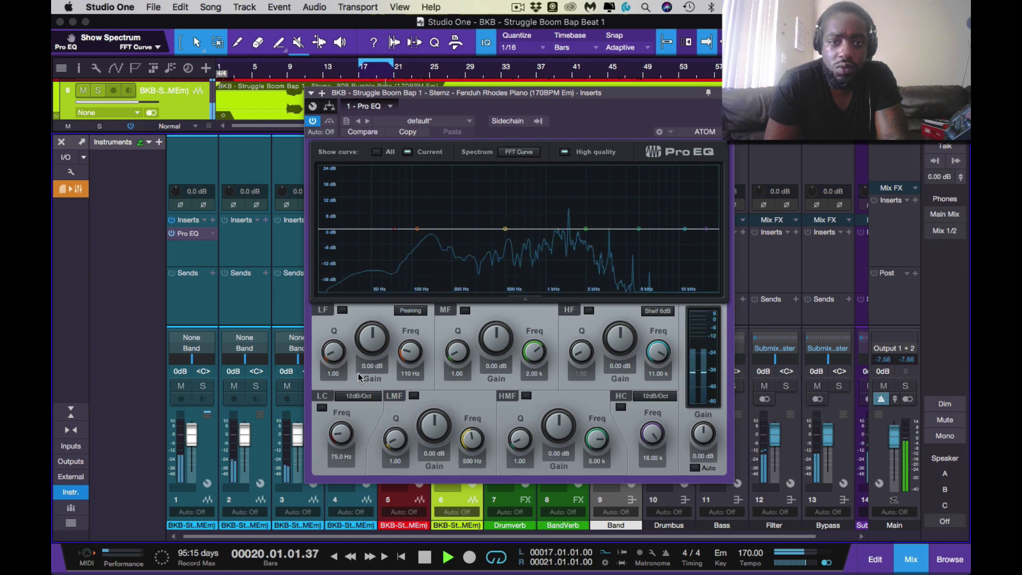
Enable the Rhodes piano EQ's low cut with a 48dB/Oct slope and a frequency of 299 Hz.
click(322, 409)
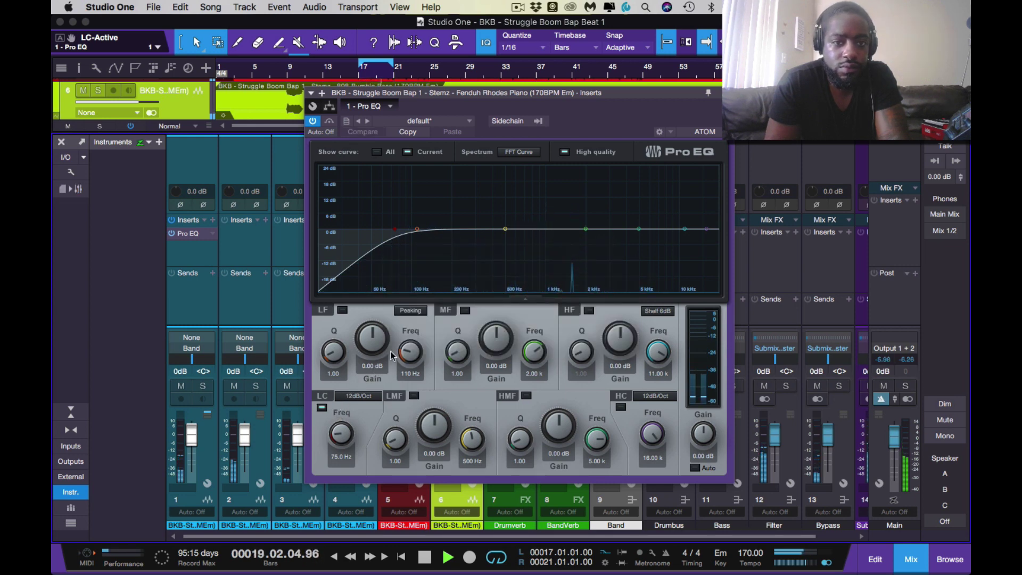
click(368, 395)
click(368, 461)
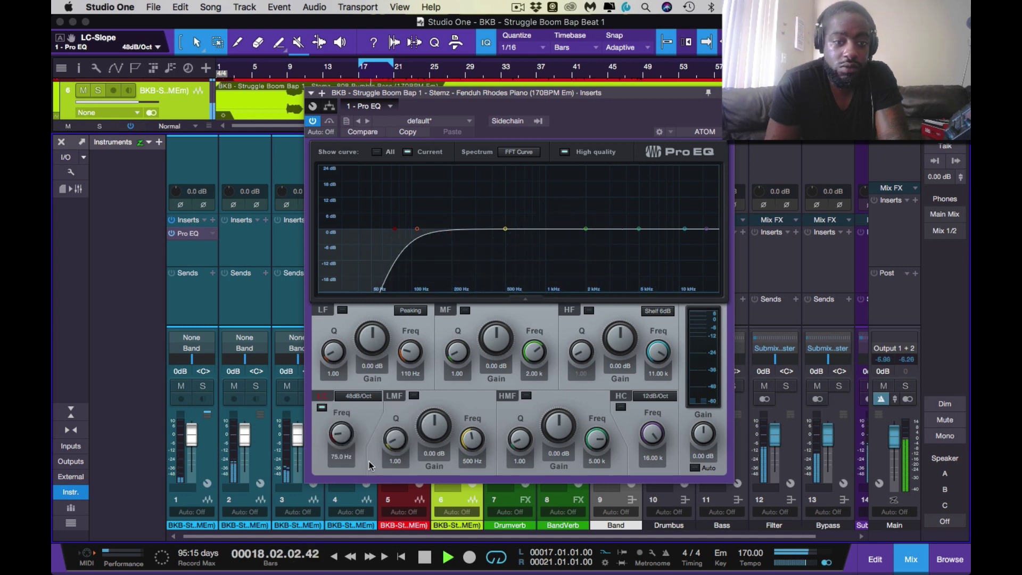
drag(341, 434, 336, 423)
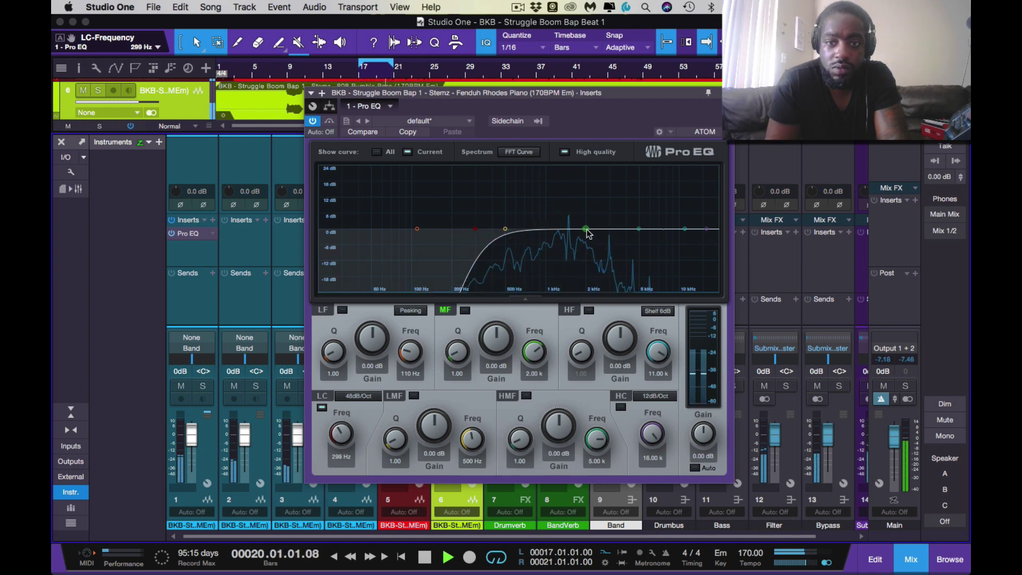
Boost MF 3.53 dB at 1.80 kHz and HMF 1.41 dB at 5.06 kHz, and enable the high cut at 10.84 kHz with 48dB/Oct.
drag(587, 228, 640, 226)
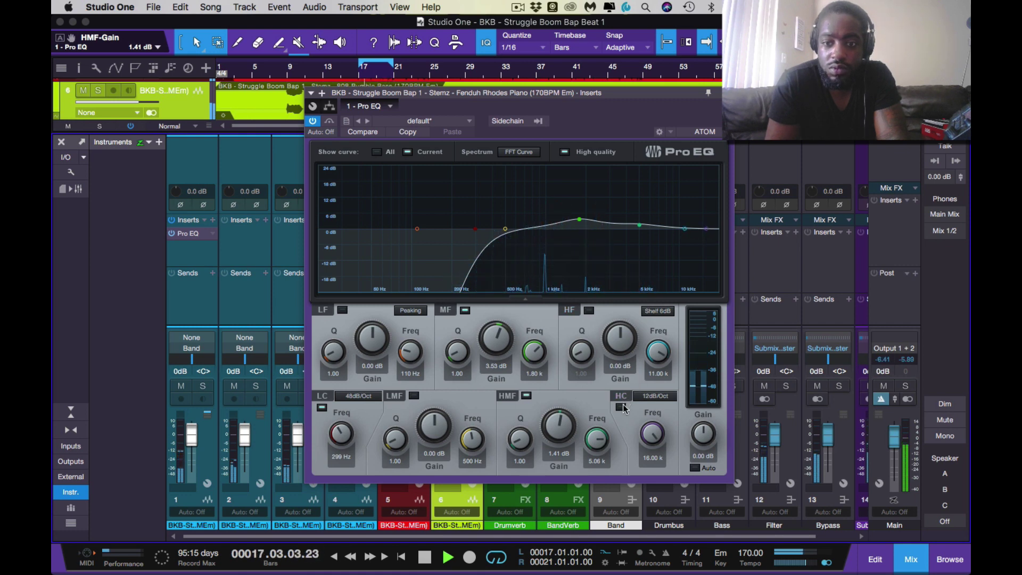
click(622, 407)
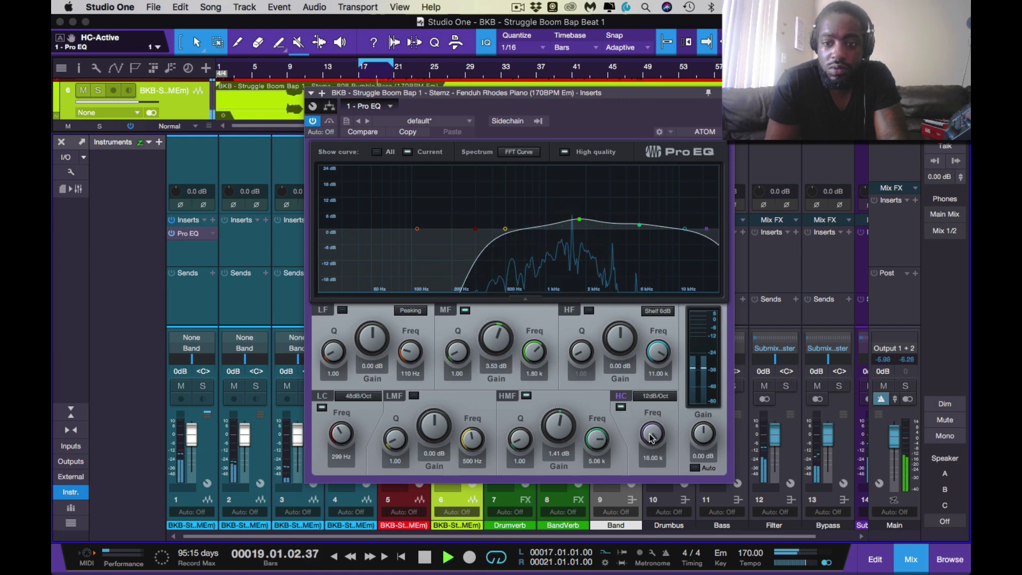
drag(649, 435, 651, 443)
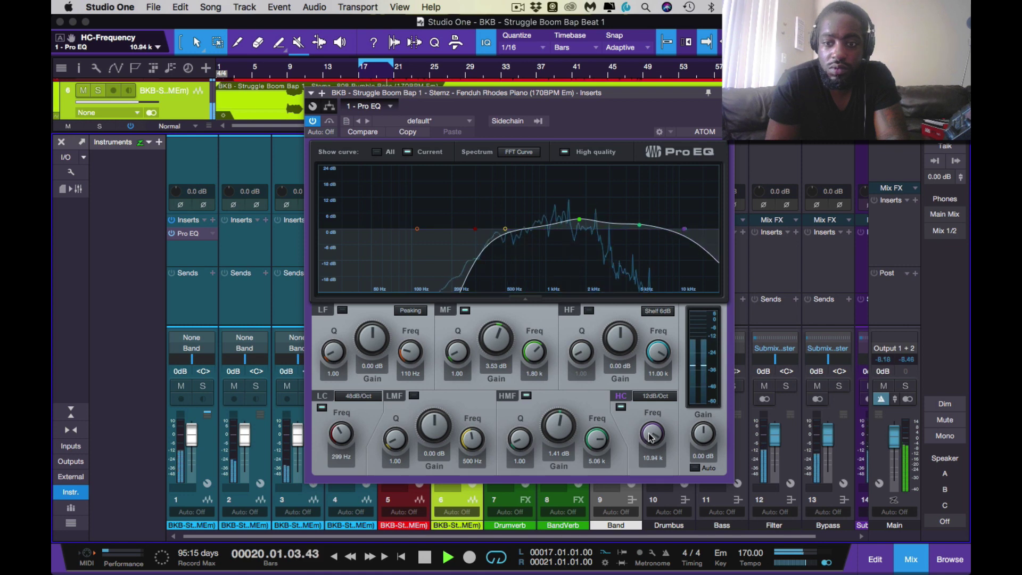
click(655, 397)
click(654, 461)
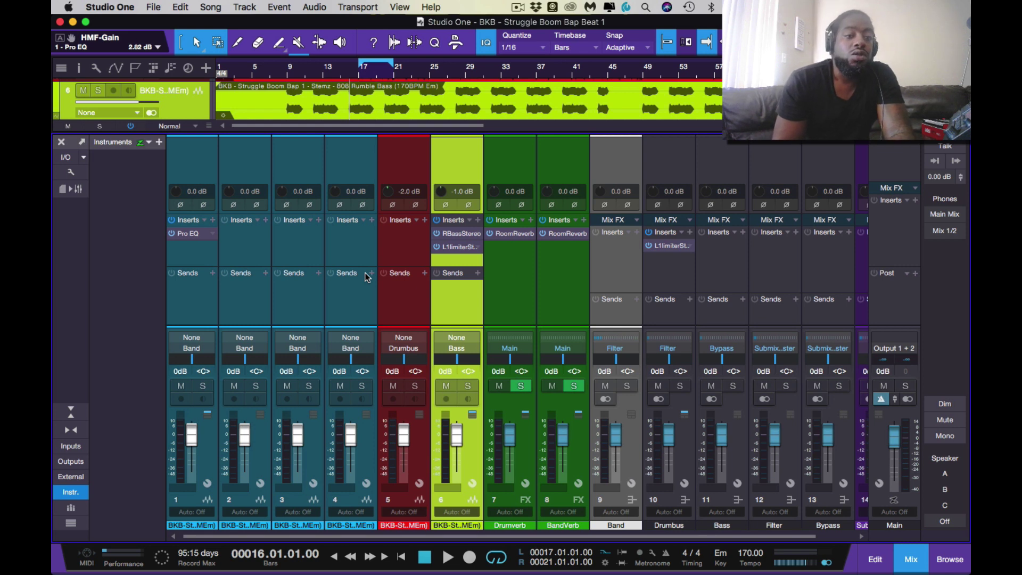
Solo the Rhodes piano and compare its sound with Pro EQ bypassed and active, then close the EQ and unsolo the channel.
click(204, 385)
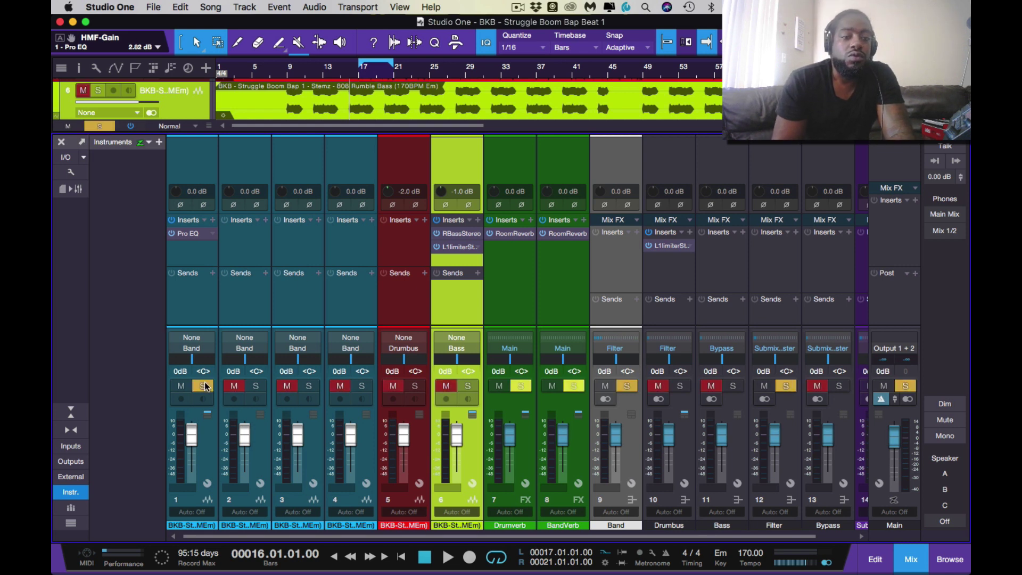
key(space)
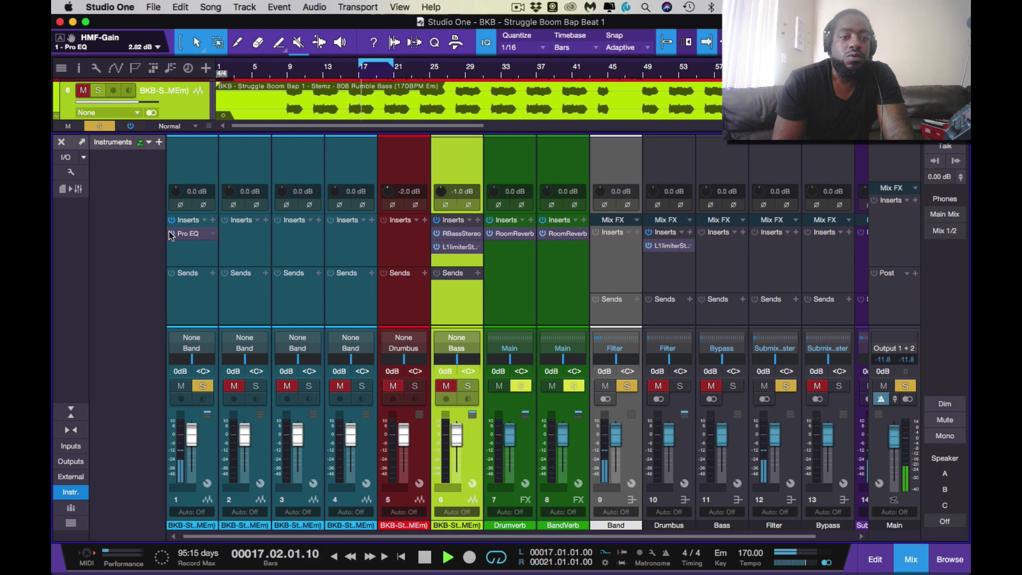
click(190, 233)
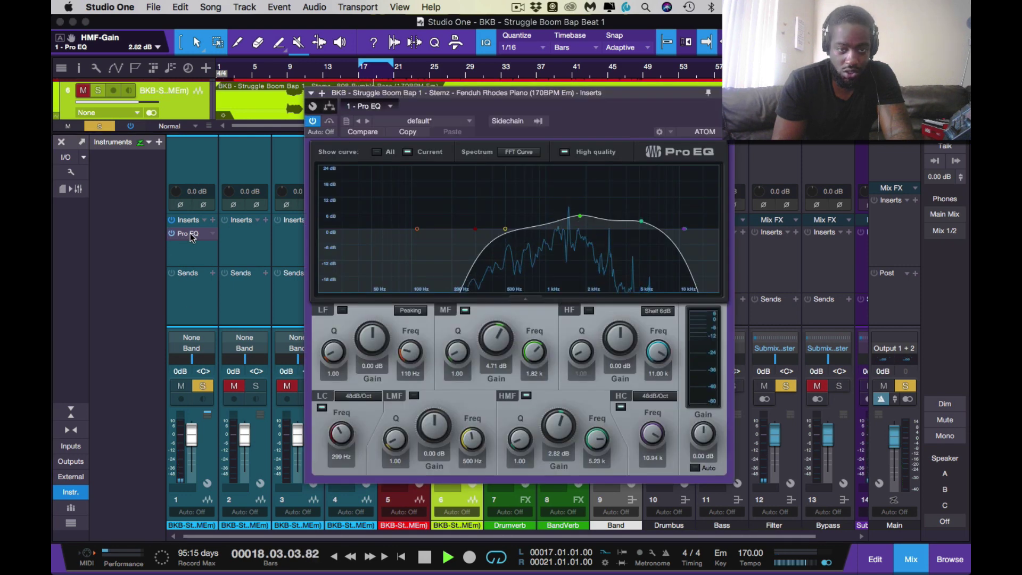
click(314, 121)
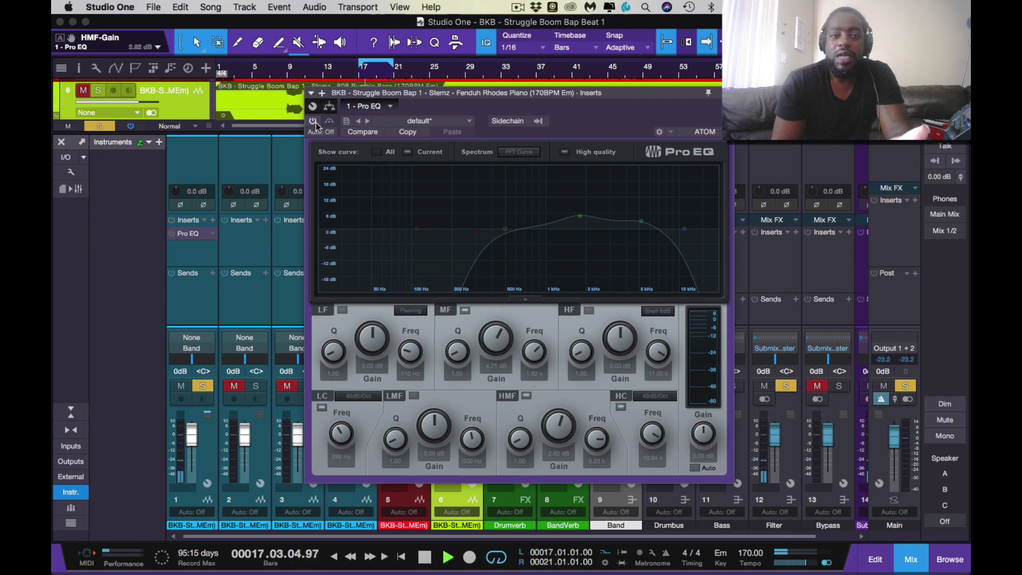
click(313, 121)
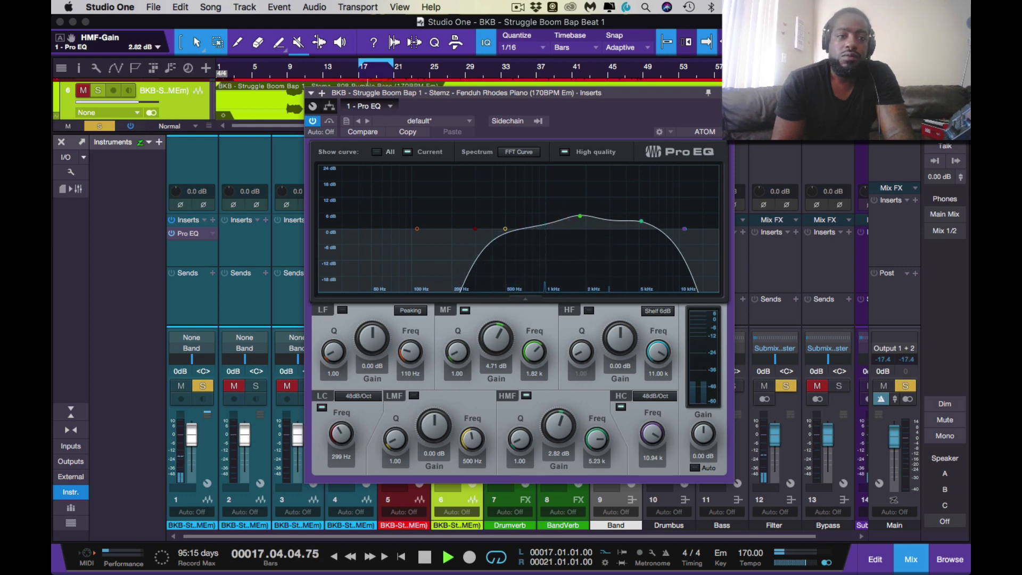
click(725, 93)
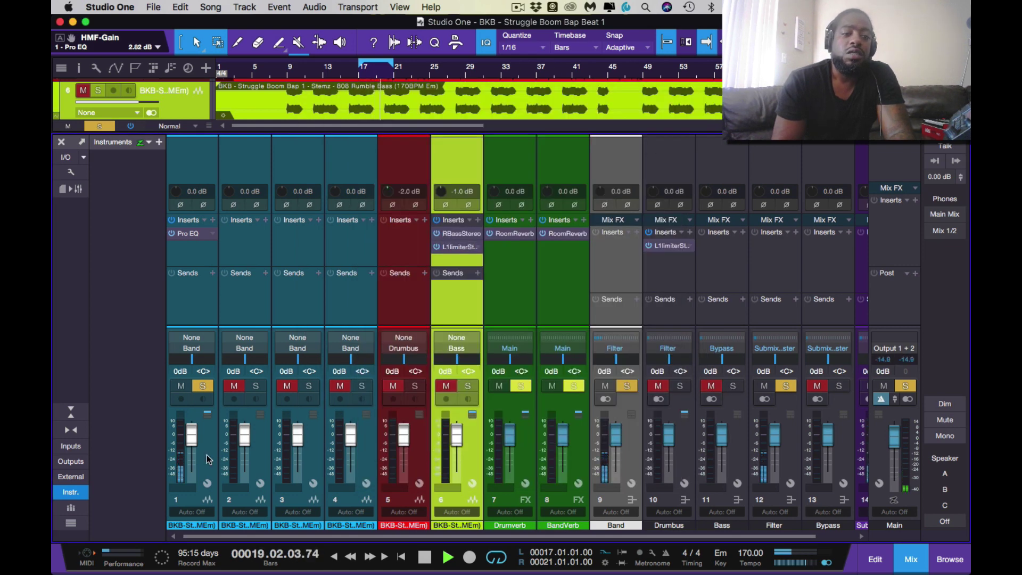
click(204, 391)
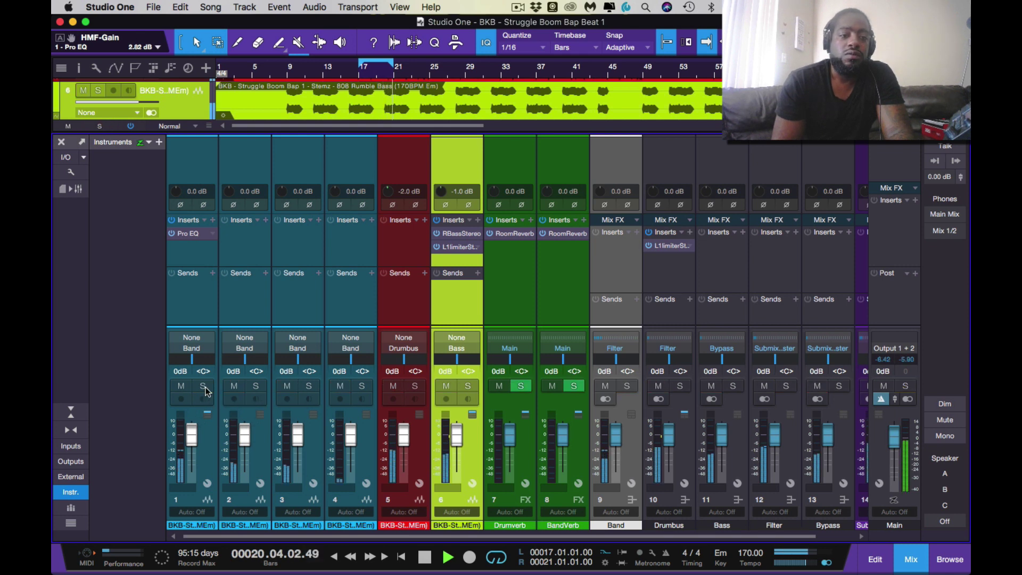
Solo the Scarborough Fair 2 channel and insert Pro EQ on it with the spectrum display set to FFT Curve.
click(258, 387)
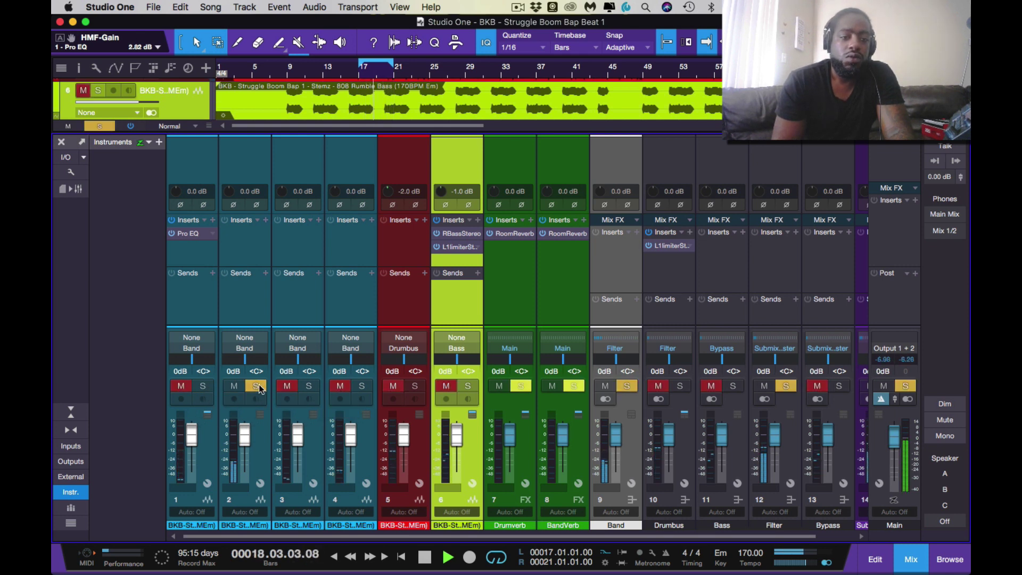
click(265, 220)
text(pro)
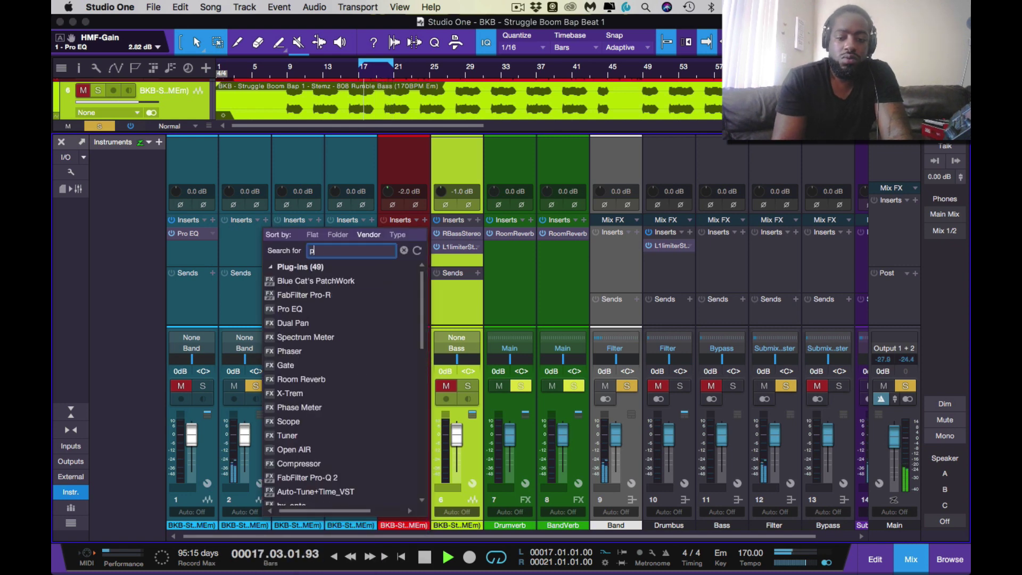
click(298, 296)
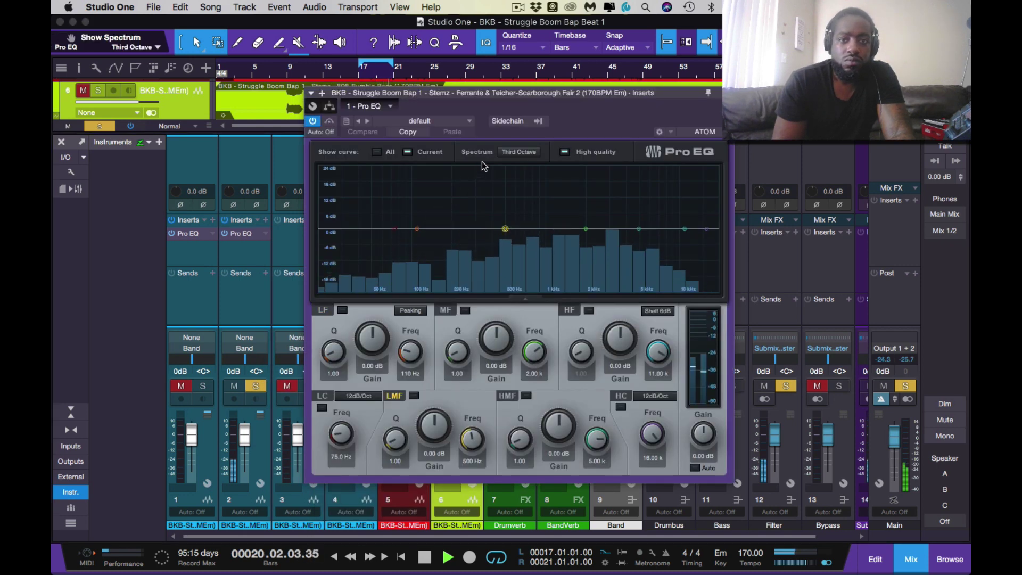
click(514, 155)
click(528, 192)
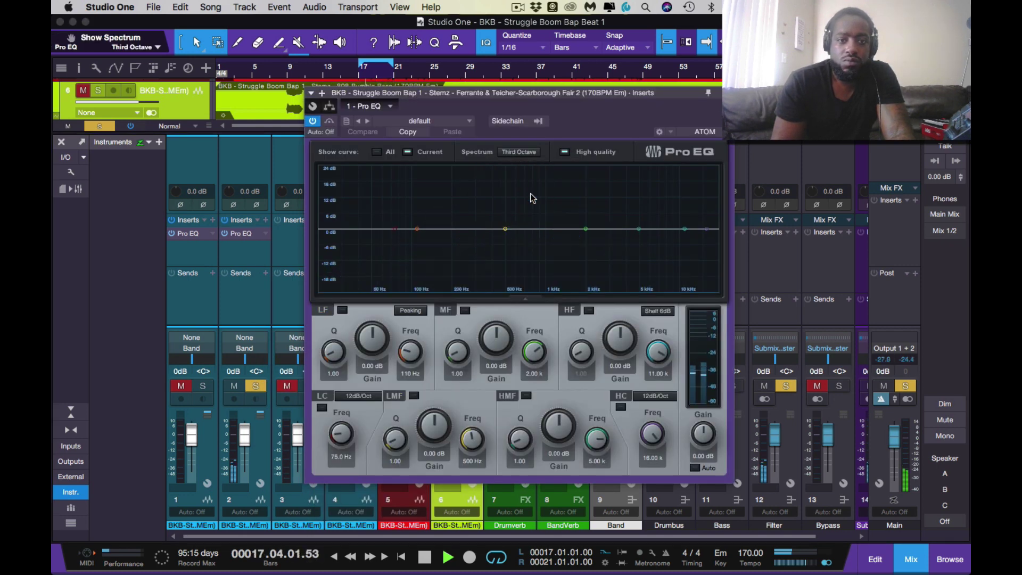
Enable the EQ's low cut at 279 Hz with 36dB/Oct, and boost MF 3.53 dB at 1.99 kHz and HMF 4.71 dB at 5.06 kHz.
click(359, 395)
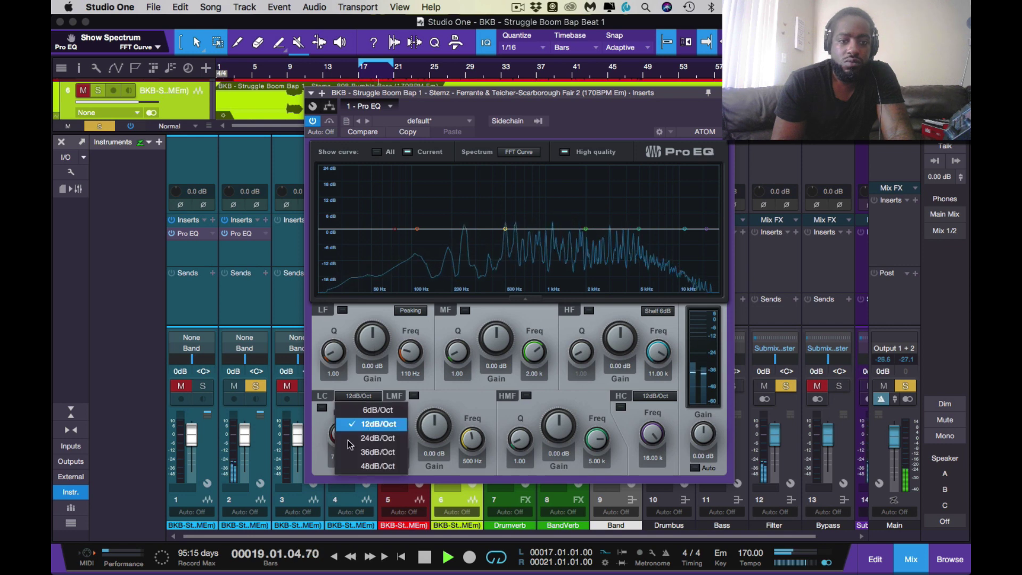
click(377, 452)
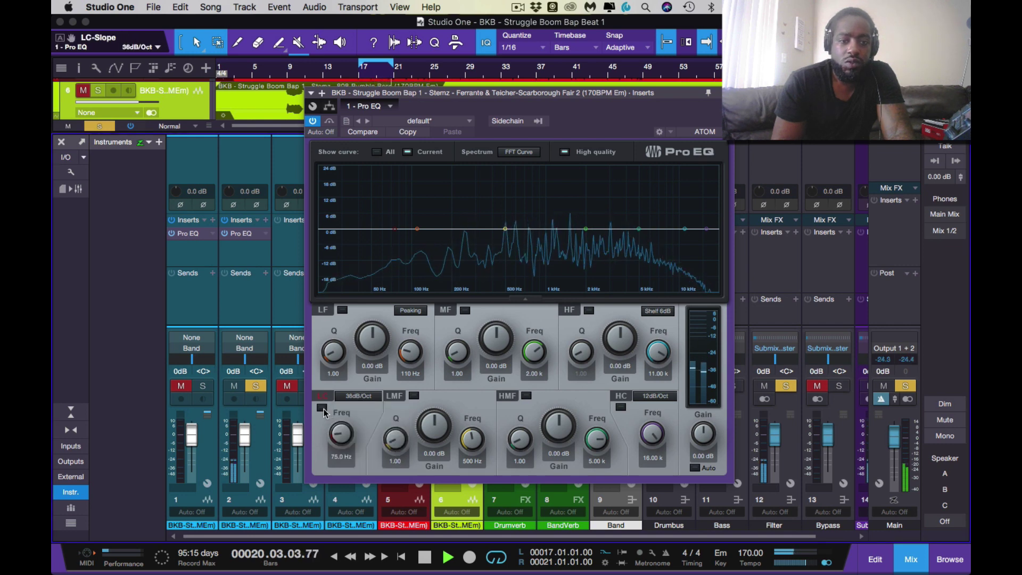
click(322, 408)
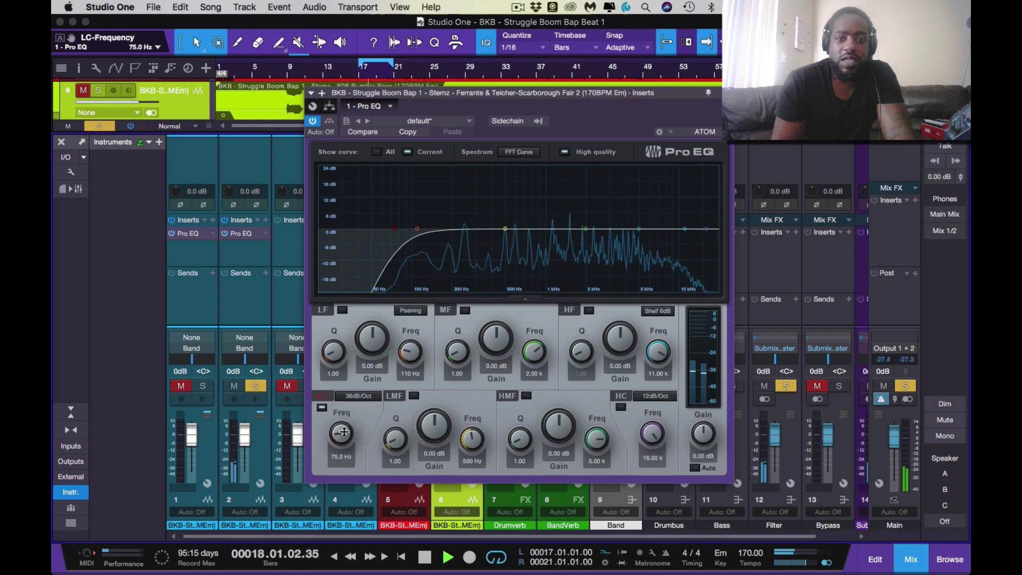
drag(338, 425, 349, 413)
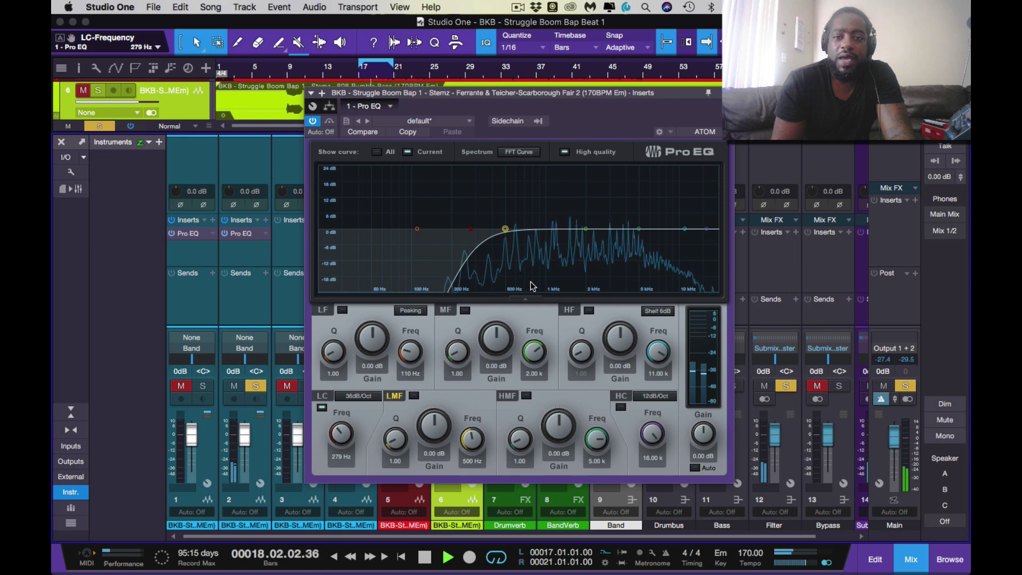
drag(586, 229, 641, 219)
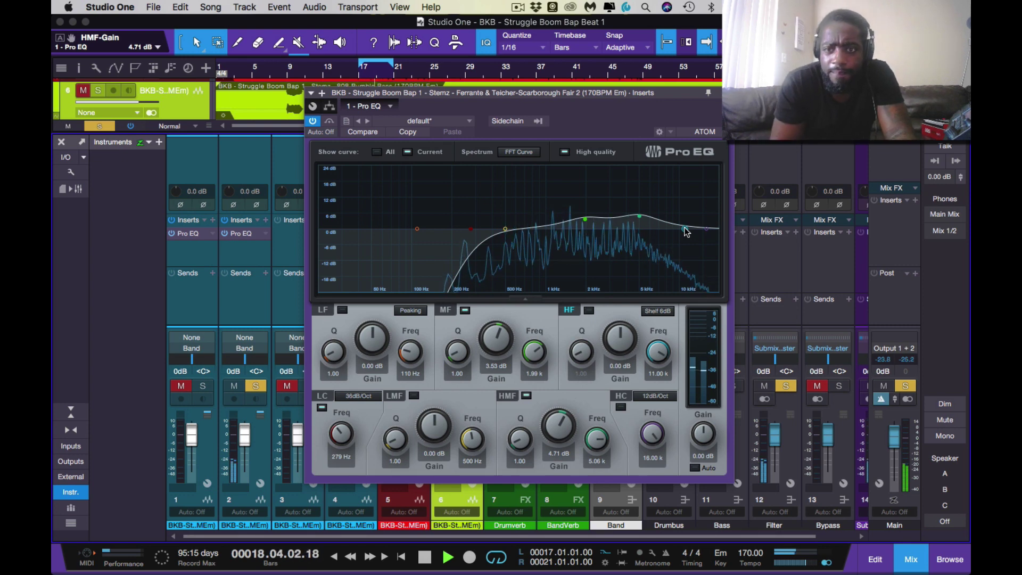
Cut the HF shelf 2.35 dB at 3.64 kHz and enable the high cut at 8.30 kHz with 36dB/Oct.
drag(686, 227, 621, 239)
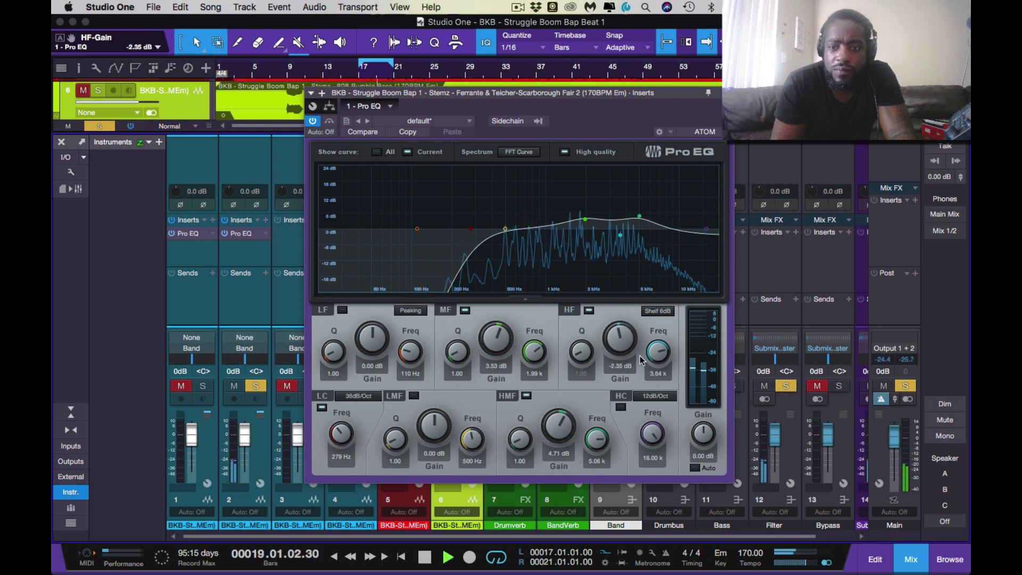
click(647, 394)
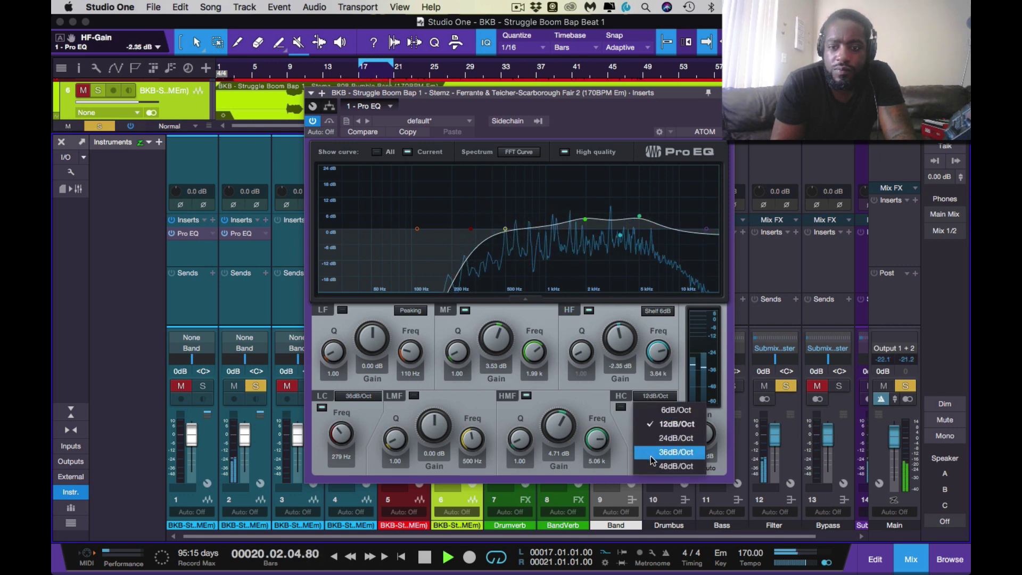
click(657, 452)
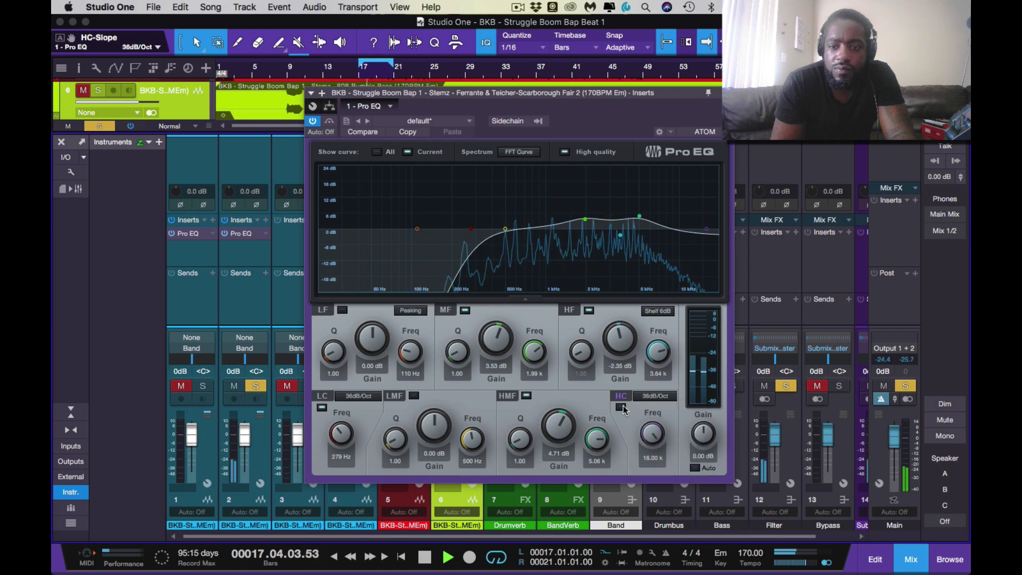
click(621, 406)
drag(650, 435, 648, 447)
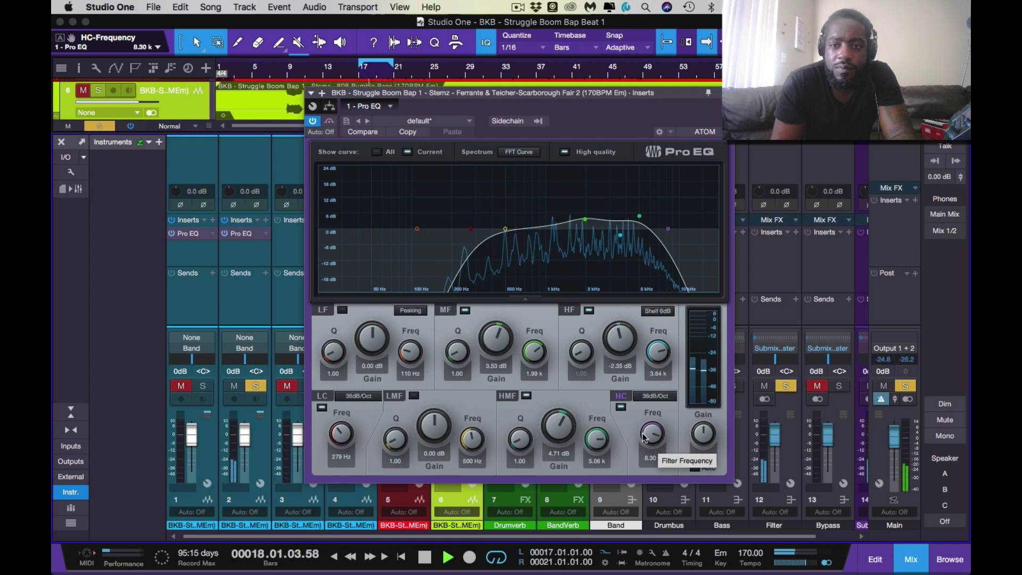
Raise MF to 5.65 dB, HMF to 6.59 dB and LMF to 2.12 dB, set the low cut to 331 Hz, and compare with the EQ bypassed.
drag(640, 219, 585, 218)
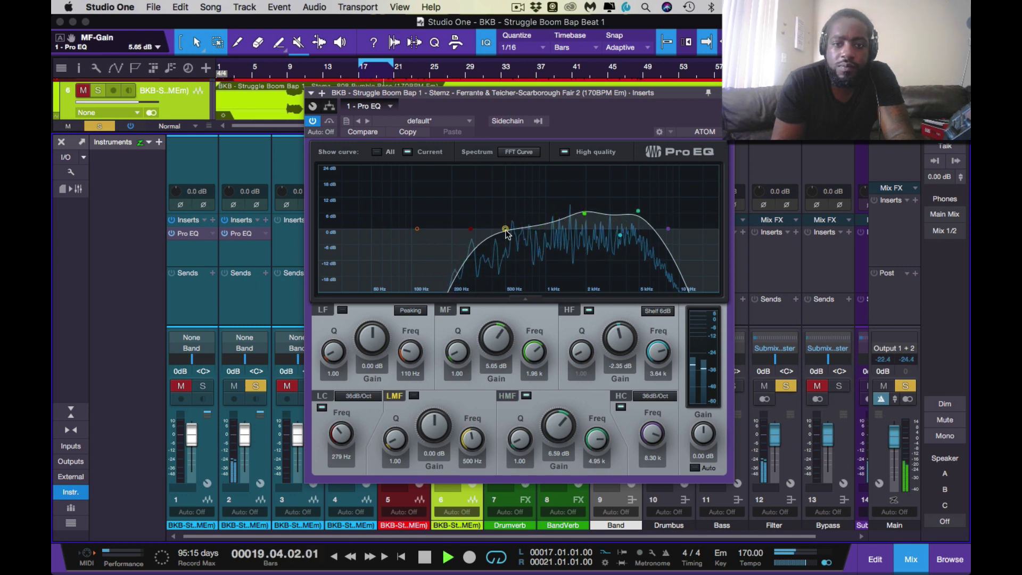
drag(507, 231, 477, 230)
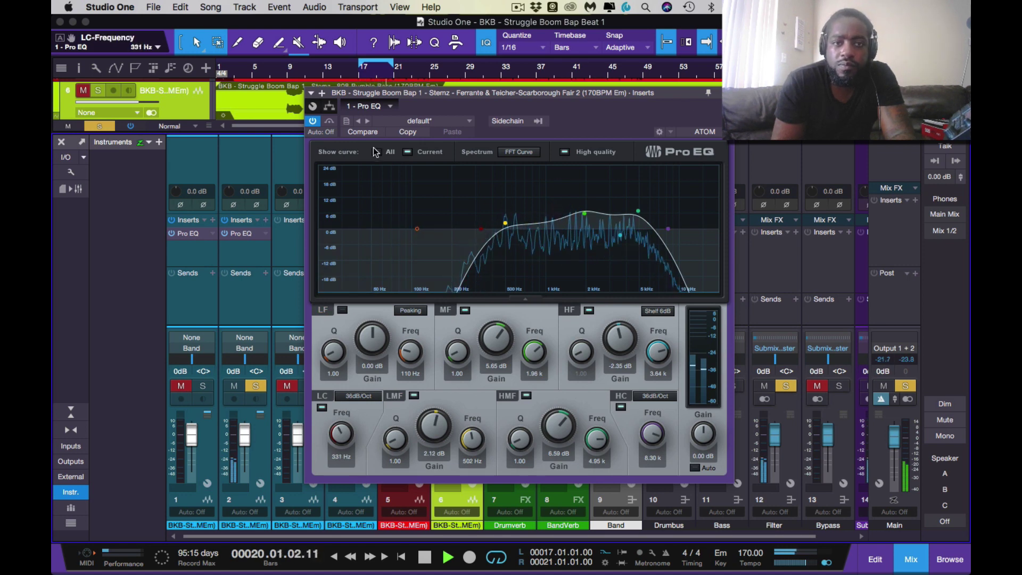
click(329, 123)
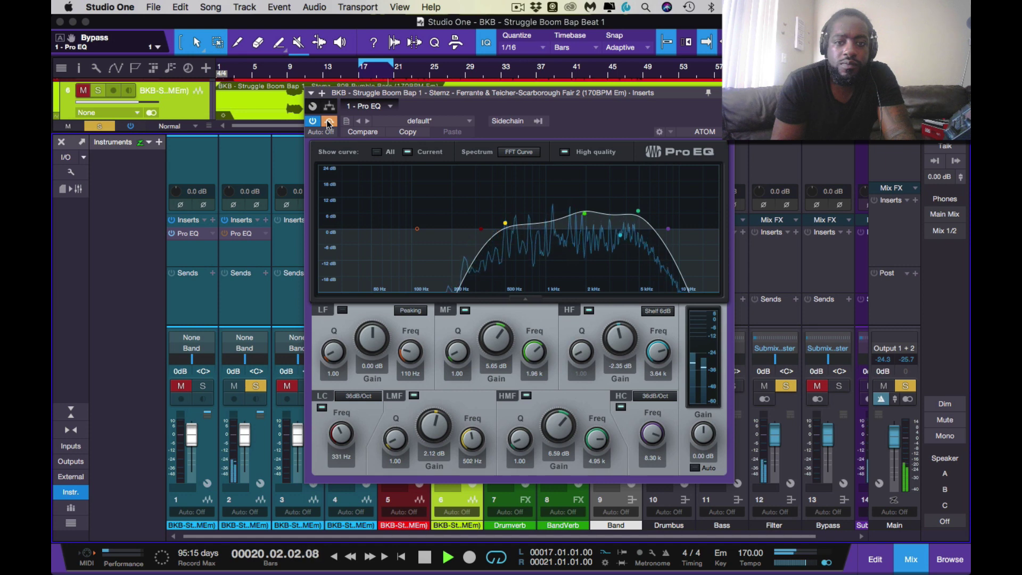
click(329, 122)
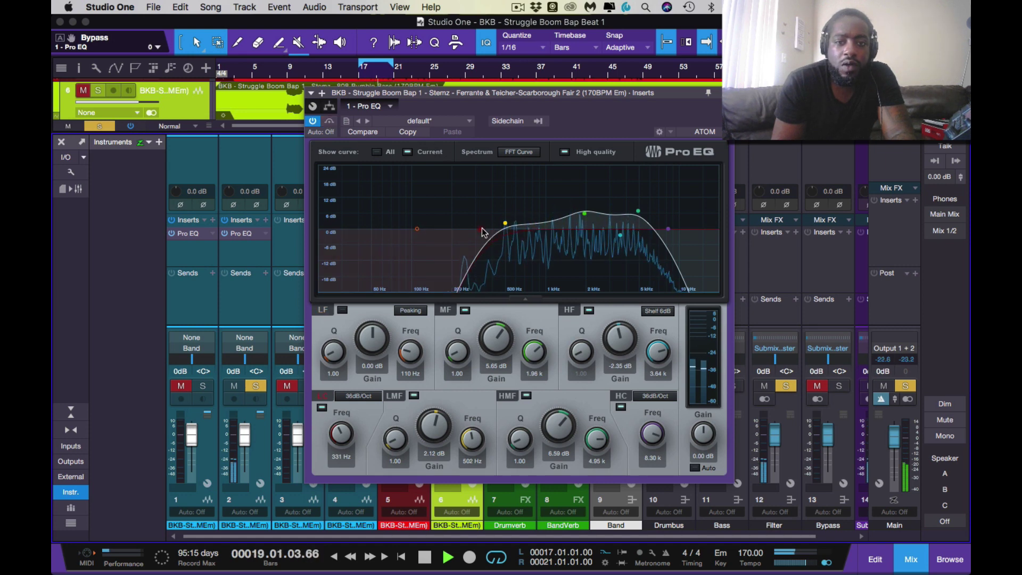
Boost LF 5.65 dB at 303 Hz and LMF 4.24 dB at 525 Hz, and lower the low cut to 218 Hz.
drag(482, 233, 483, 201)
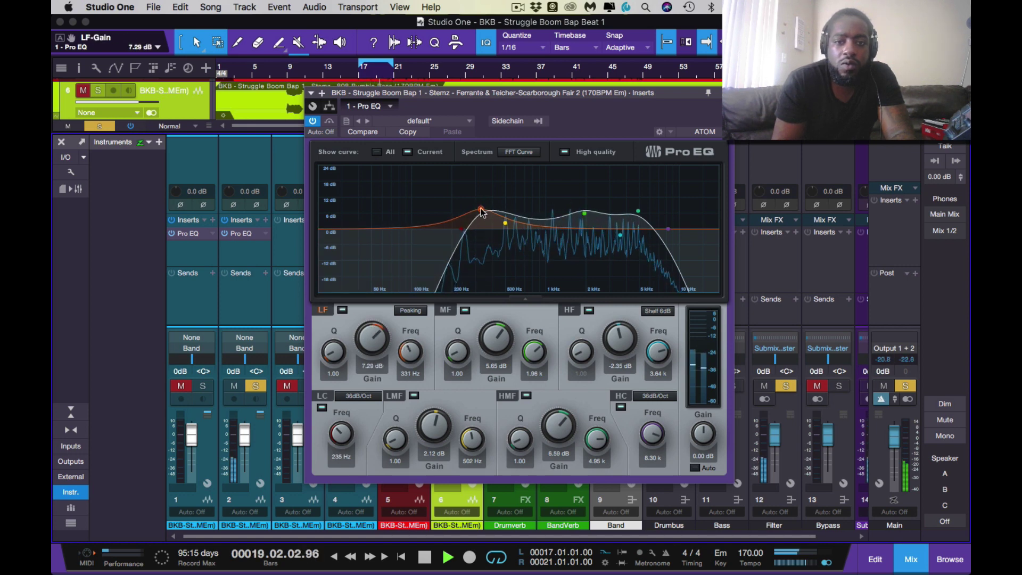
drag(461, 233, 458, 234)
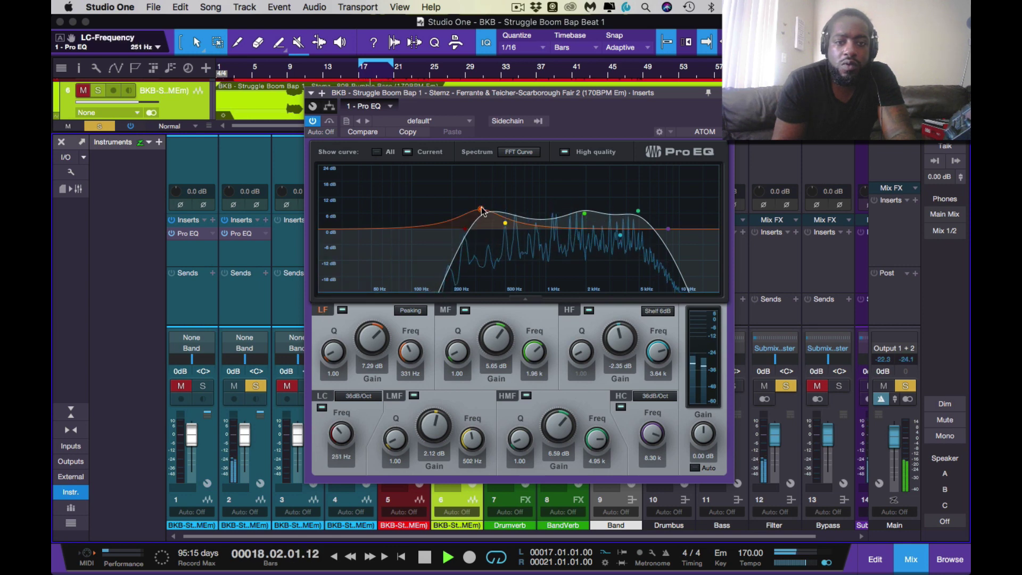
drag(484, 212, 460, 235)
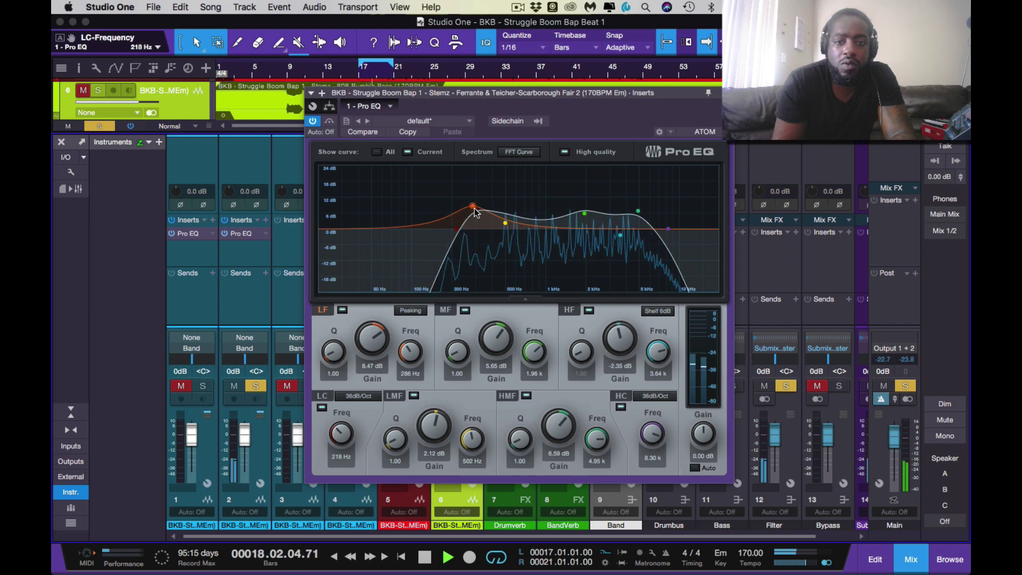
drag(473, 206, 507, 217)
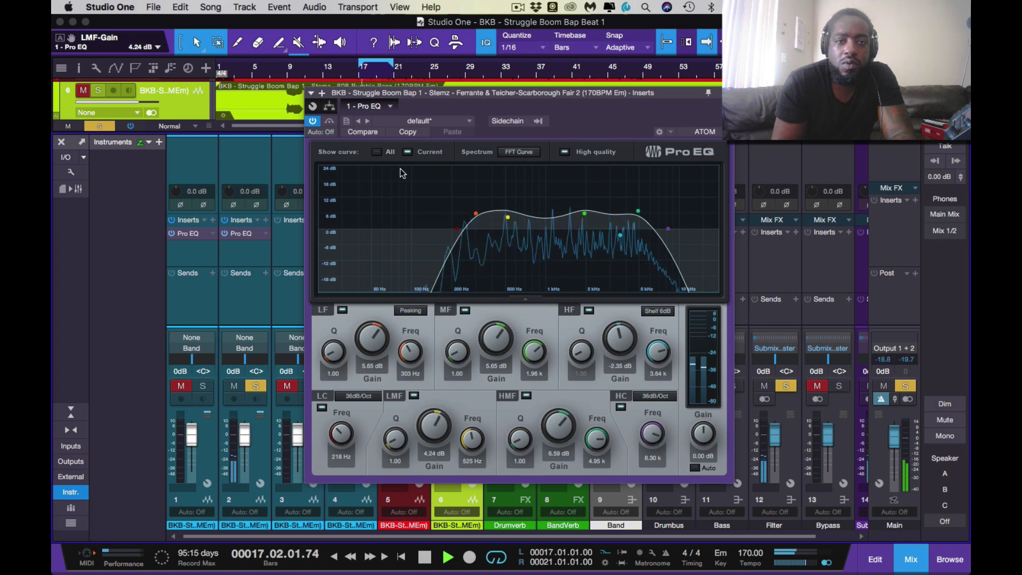
Compare the Scarborough Fair 2 sound with Pro EQ bypassed and active, then close the EQ and unsolo the channel.
click(330, 122)
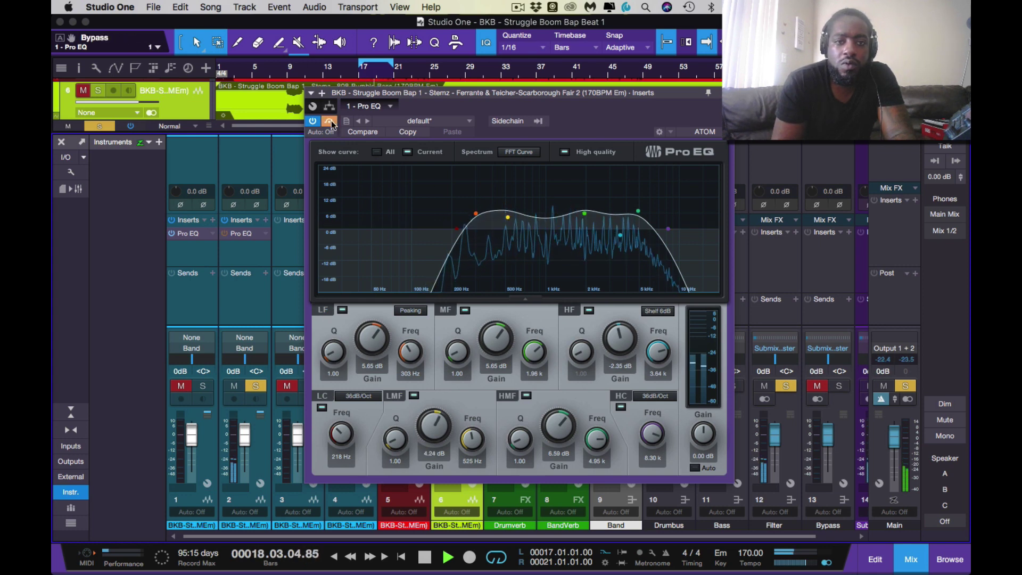
click(330, 123)
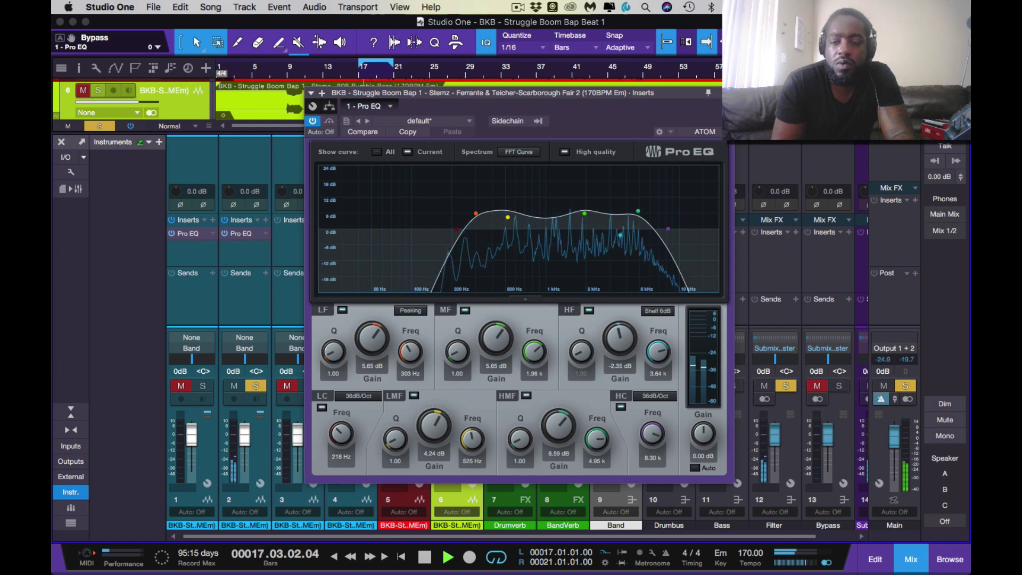
click(725, 92)
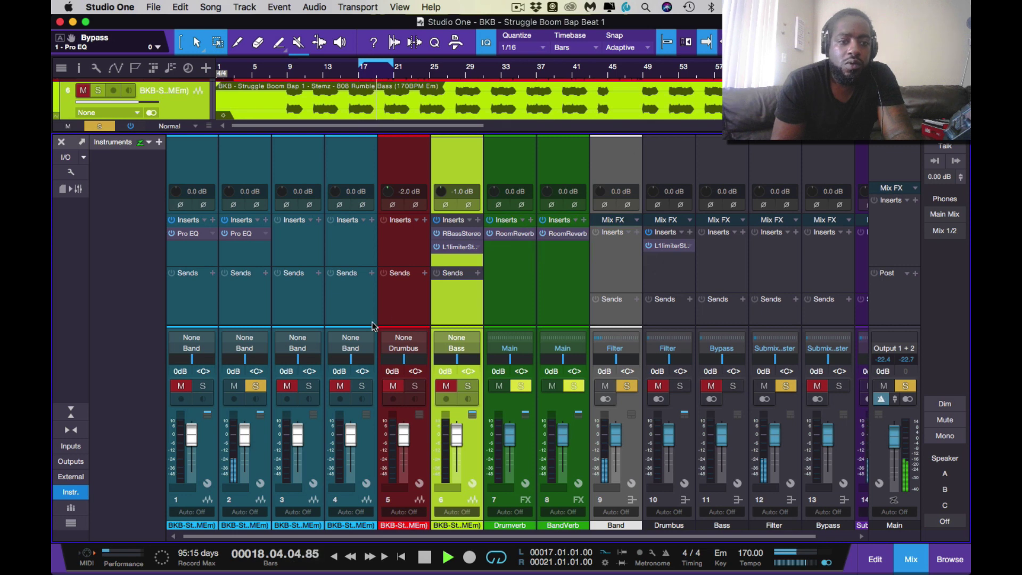
click(261, 391)
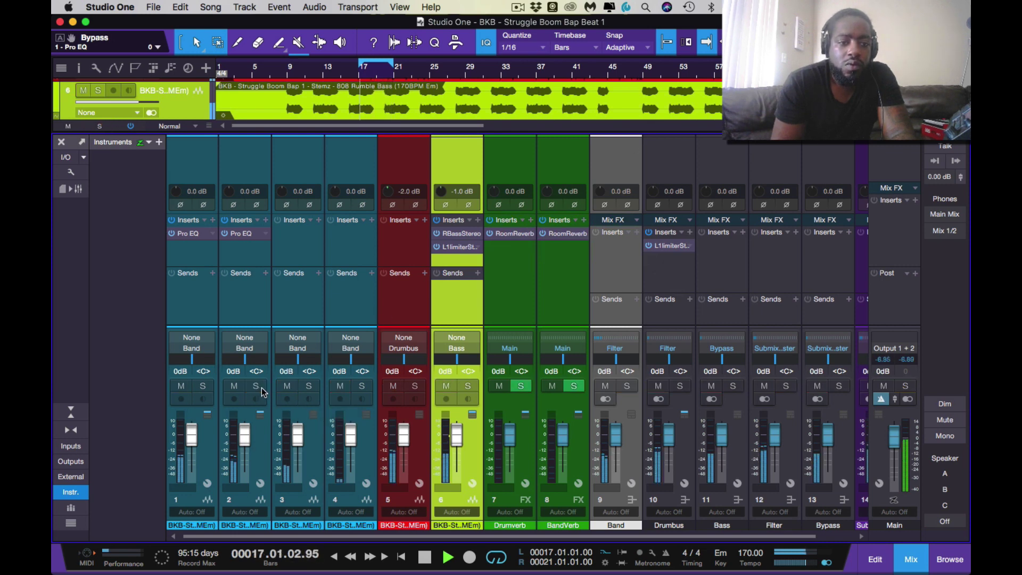
Solo the Groove Organ channel and insert Pro EQ on it with the spectrum display set to FFT Curve.
click(312, 387)
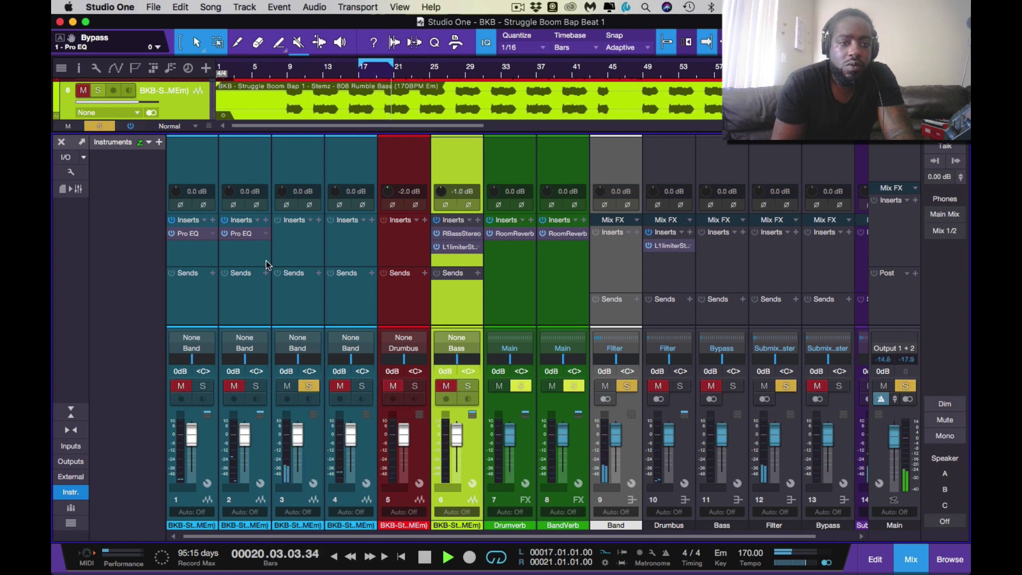
click(318, 220)
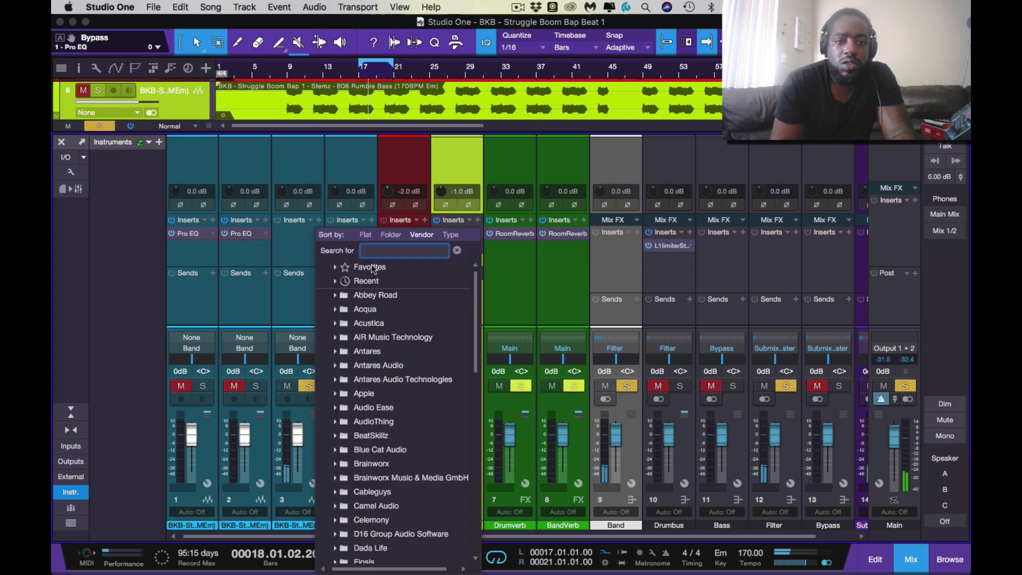
text(pro)
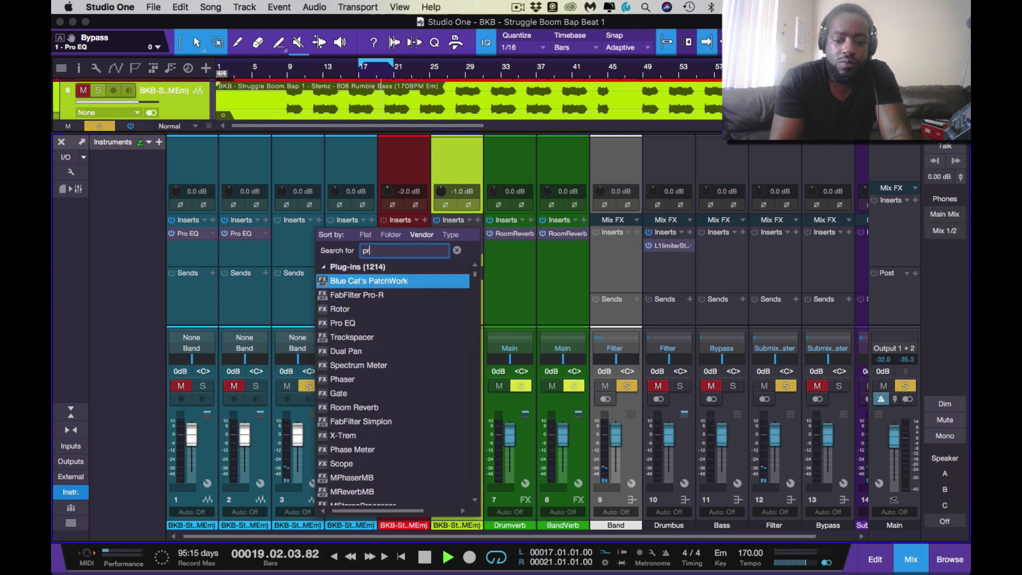
click(337, 298)
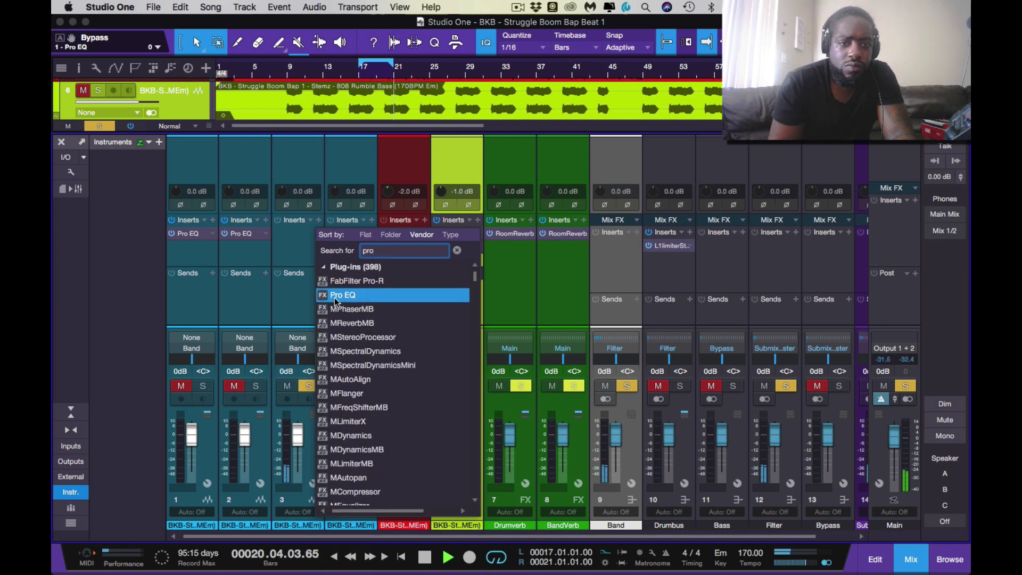
double_click(335, 296)
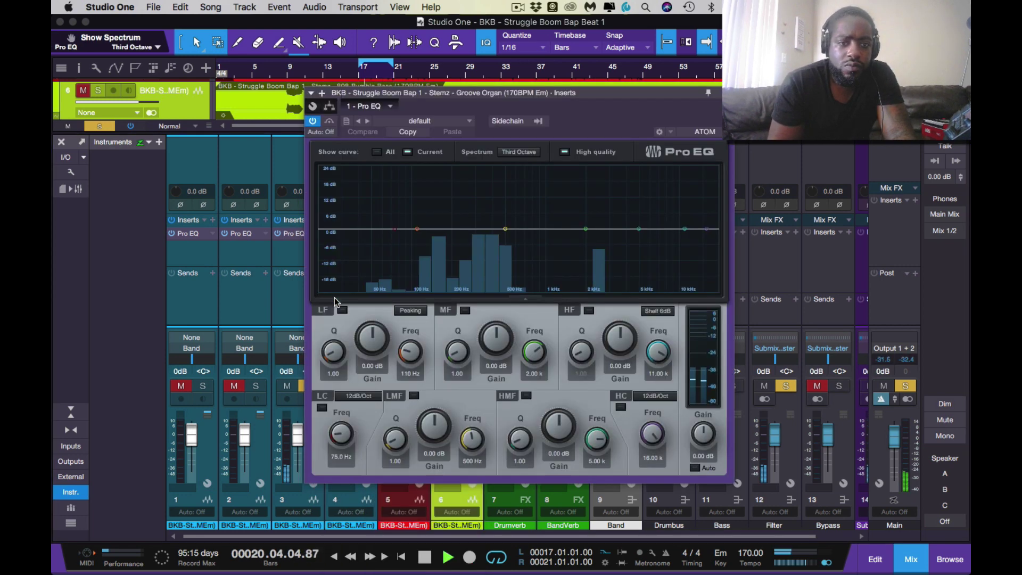
click(520, 152)
click(517, 196)
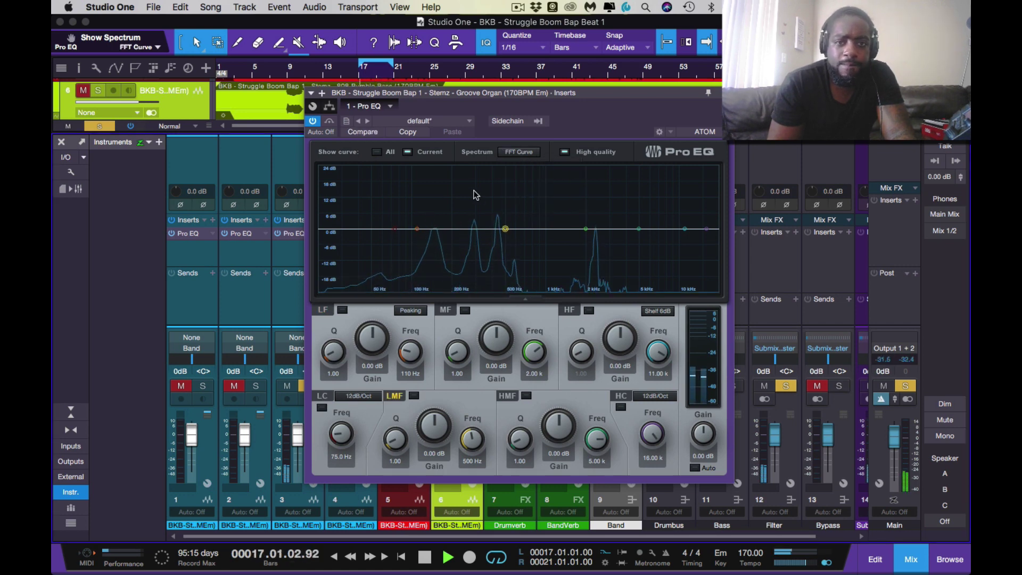
Load the Keys - B3 Organ preset into the Groove Organ's Pro EQ and set the spectrum display back to FFT Curve.
click(462, 121)
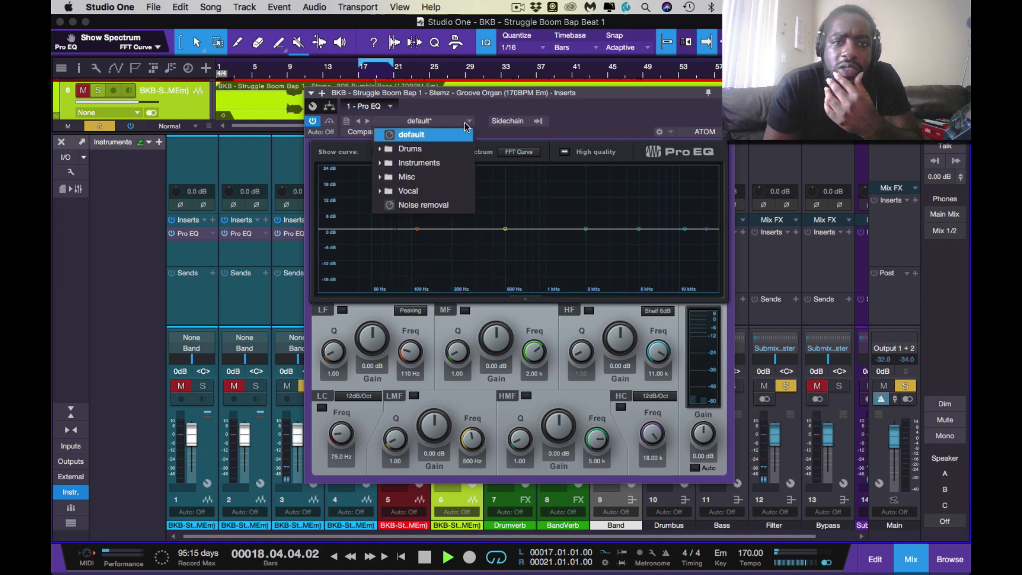
click(456, 169)
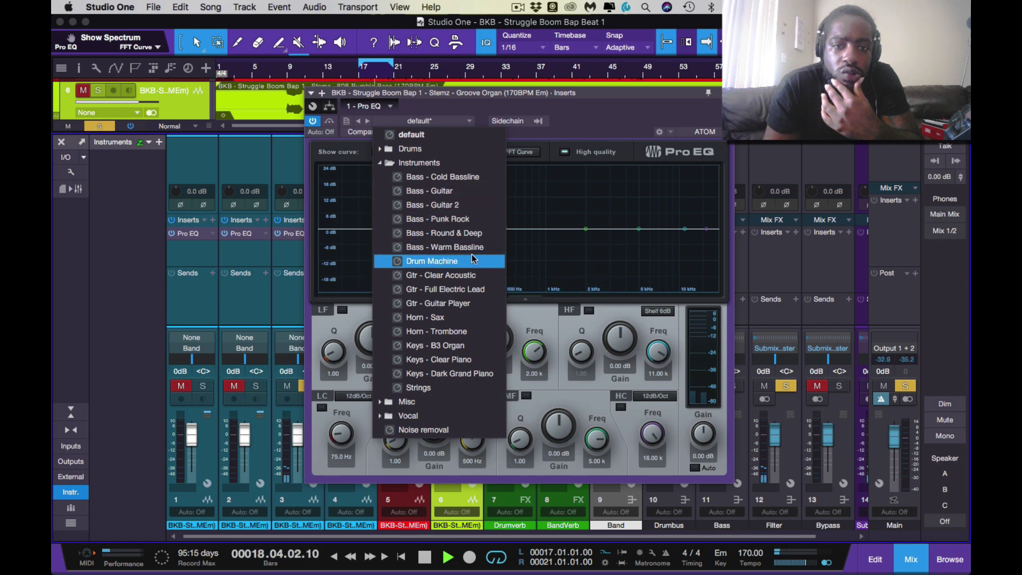
click(469, 346)
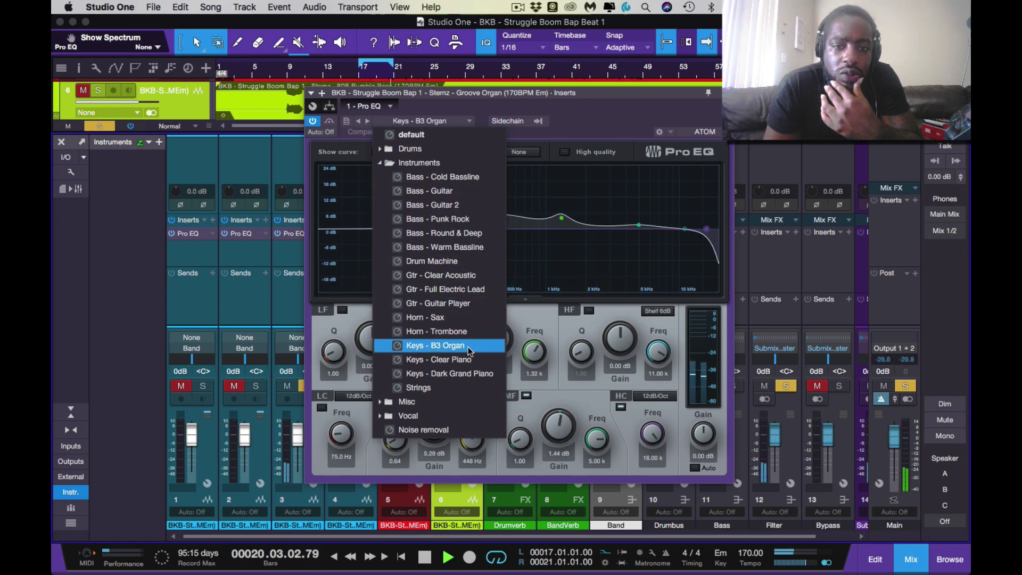
click(628, 118)
click(520, 153)
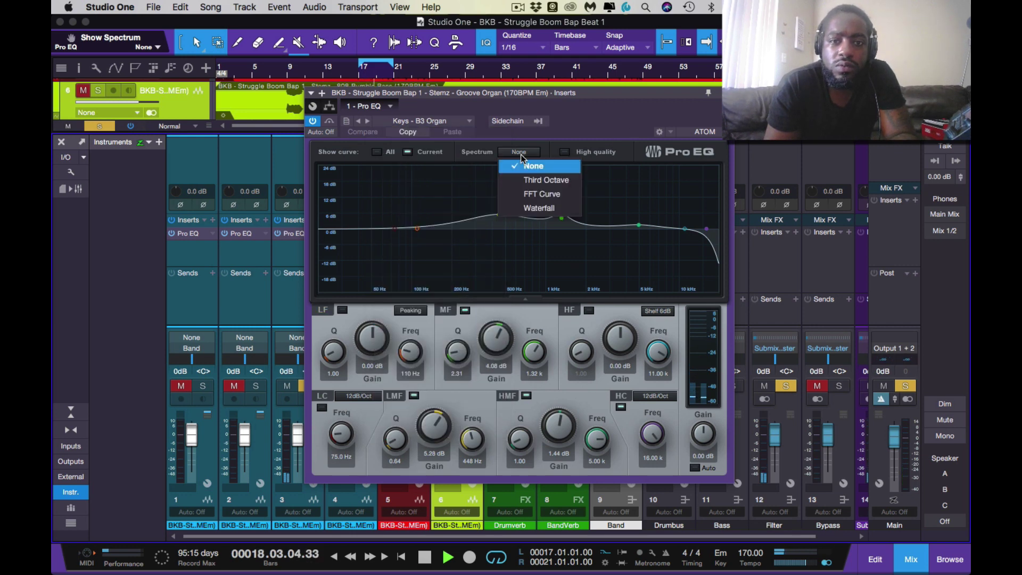
click(523, 194)
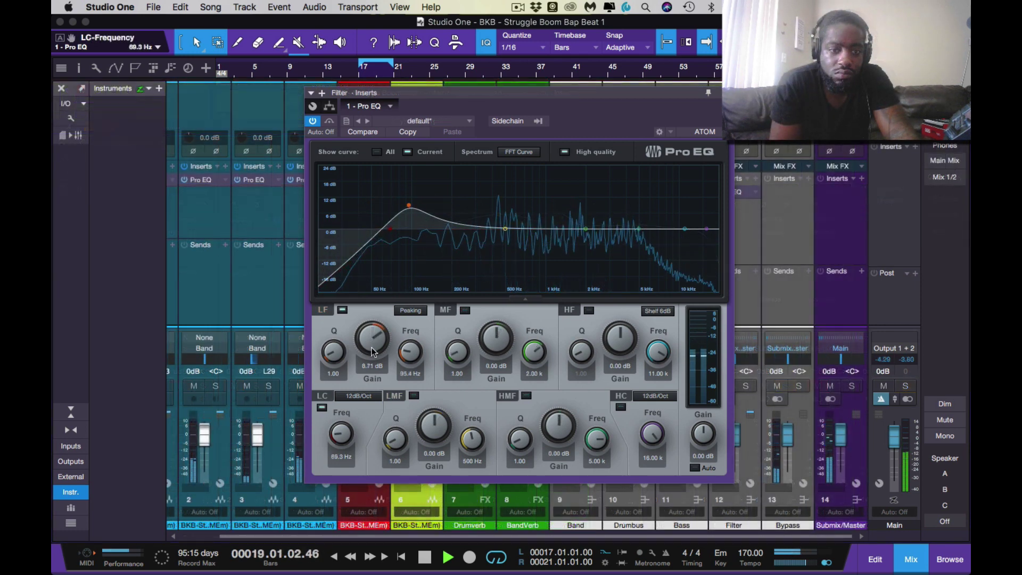
In the Filter bus's Pro EQ, set the low cut to 60.4 Hz with 48dB/Oct and LF to 8.00 dB at 91.3 Hz.
click(358, 395)
click(377, 466)
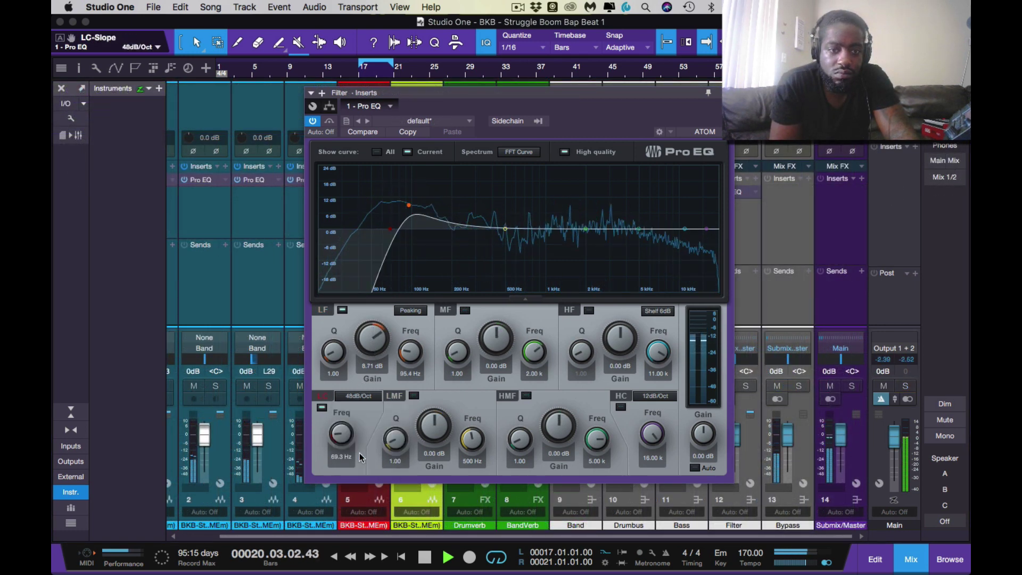
drag(341, 434, 341, 442)
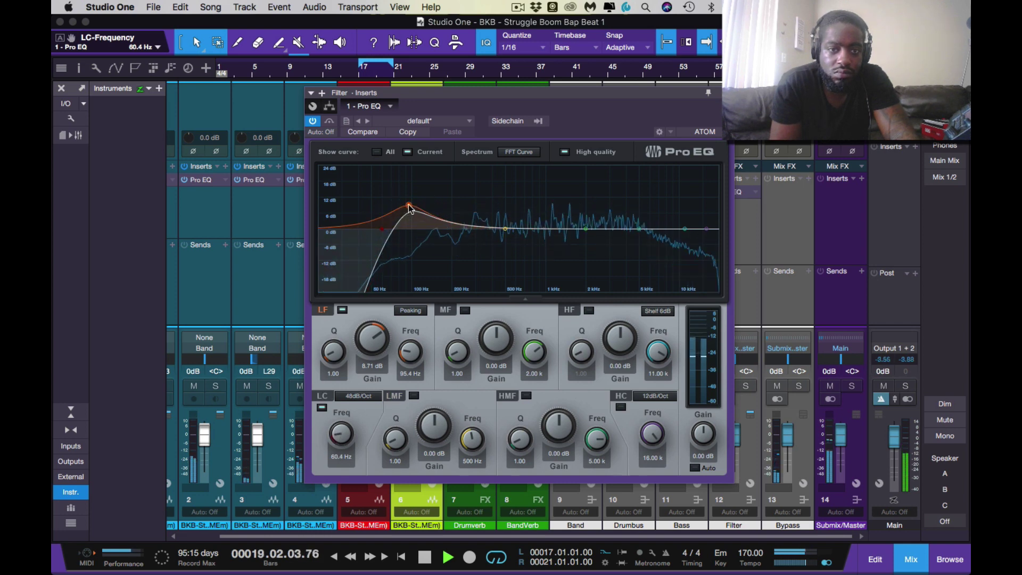
drag(408, 205, 406, 210)
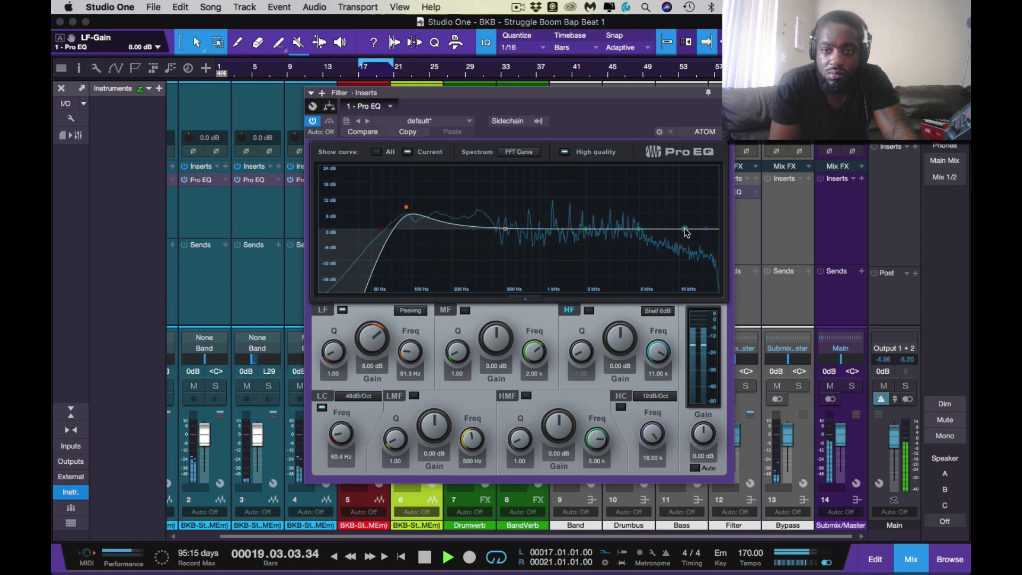
Boost HF 5.88 dB at 3.93 kHz, HMF 1.41 dB at 4.84 kHz, MF 1.18 dB at 1.92 kHz and LMF 1.88 dB at 508 Hz.
drag(686, 231, 628, 215)
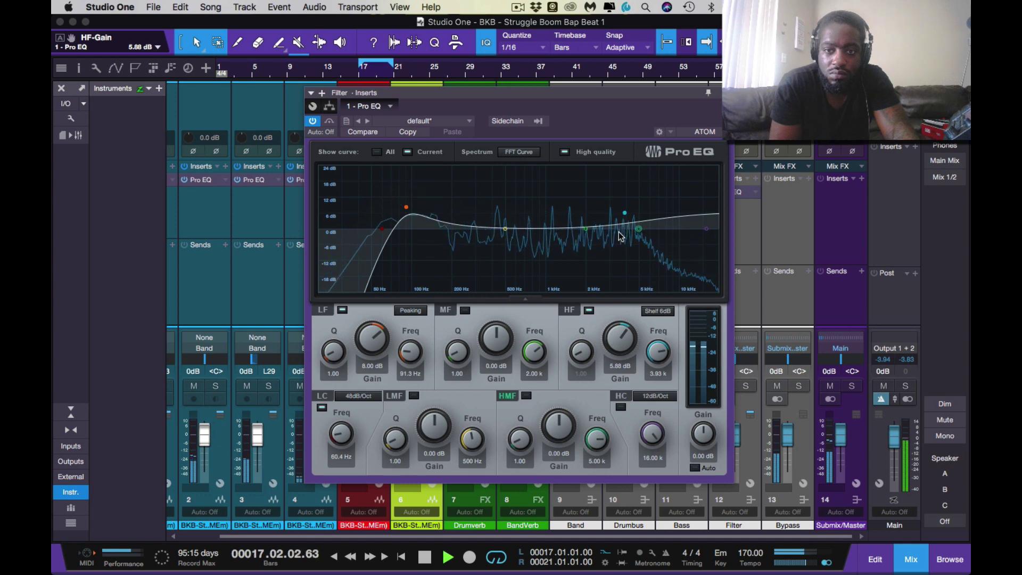
drag(637, 226, 636, 224)
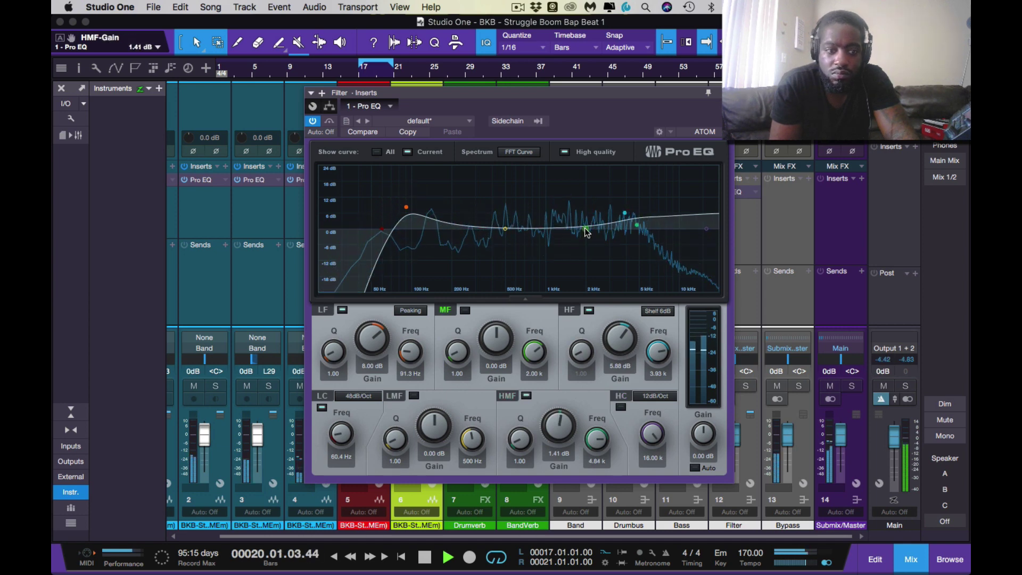
drag(584, 229, 584, 227)
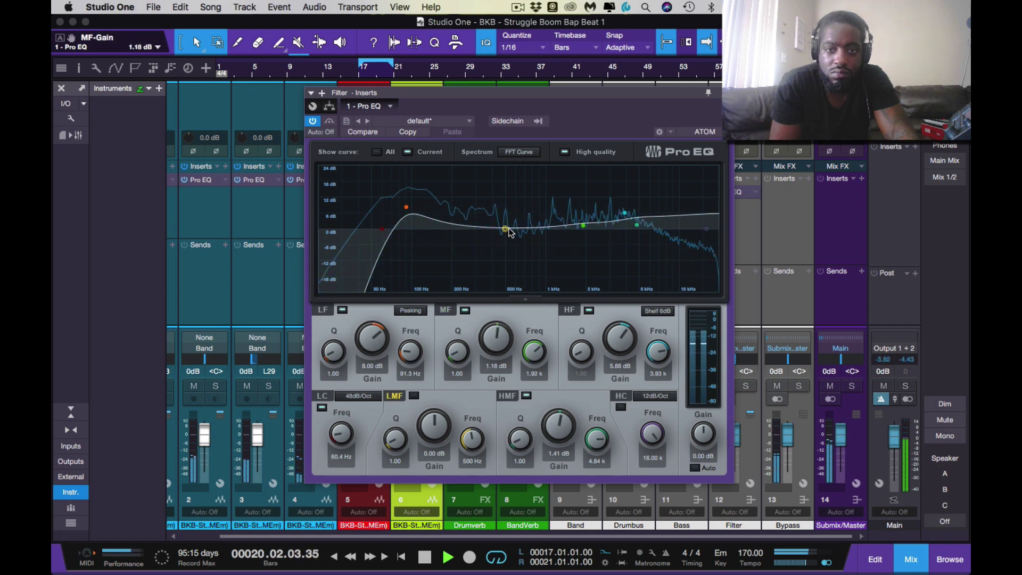
drag(506, 230, 507, 225)
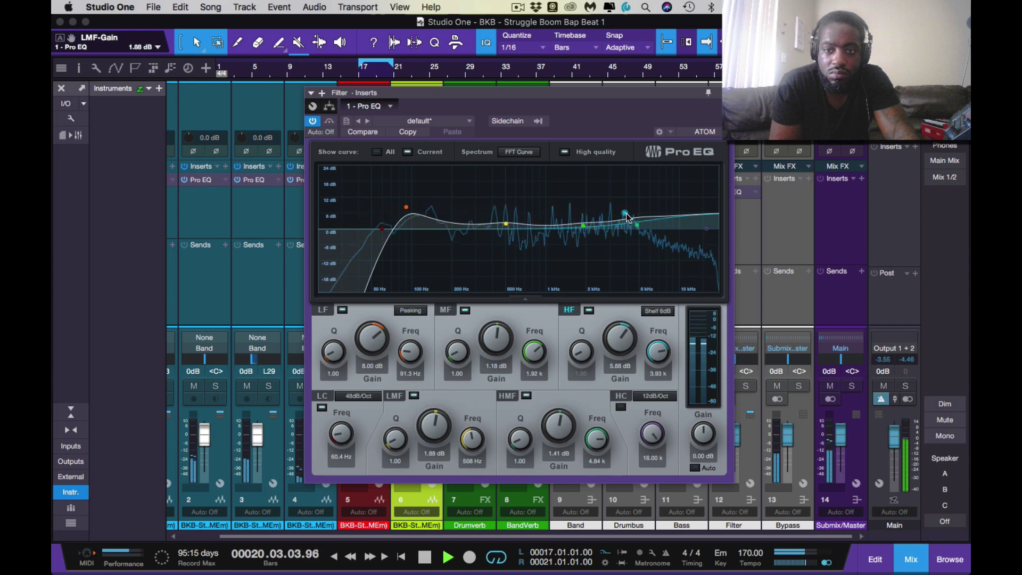
Change the Filter bus EQ's HF shelf to -3.53 dB at 2.17 kHz and save the song.
drag(627, 217, 591, 242)
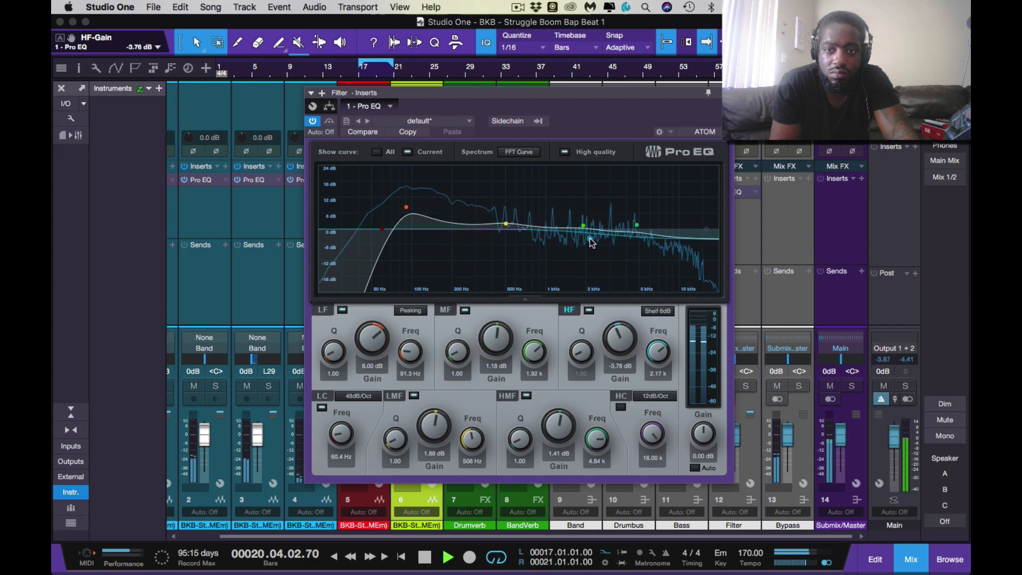
key(super+s)
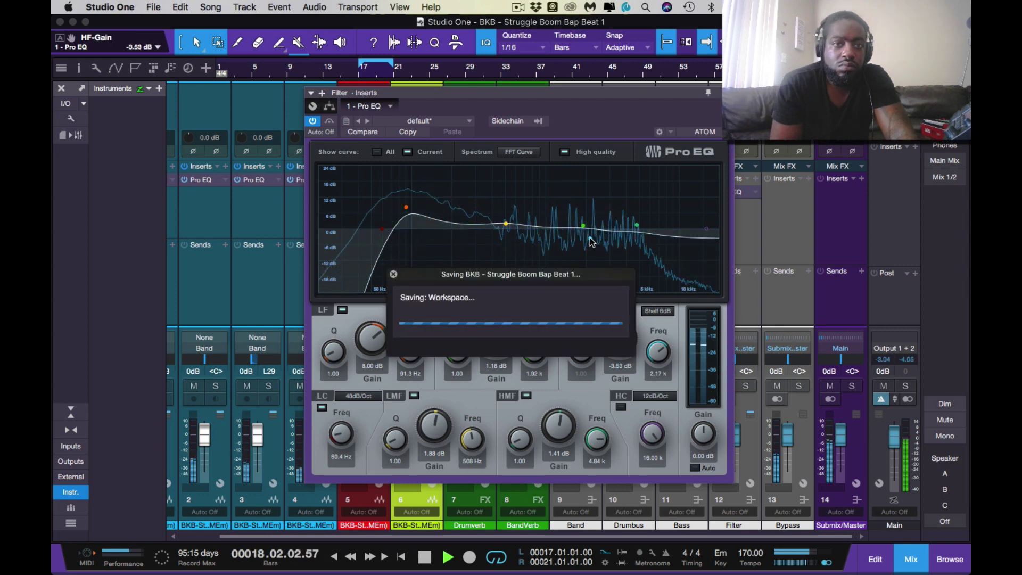
Insert Ghz Vulf Compressor 3 after Pro EQ on the Filter bus and open the compressor's preset list.
click(322, 94)
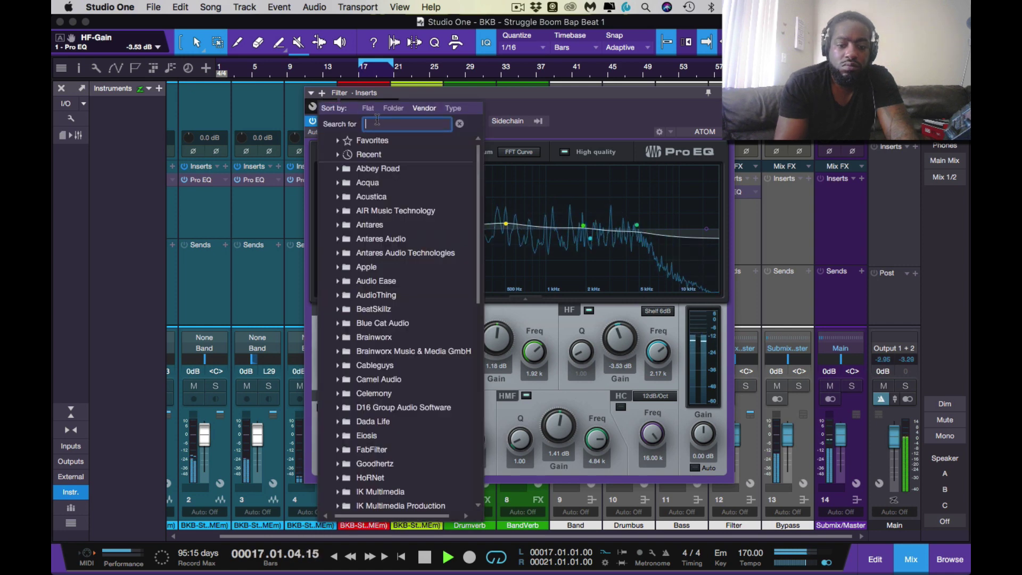
text(vul)
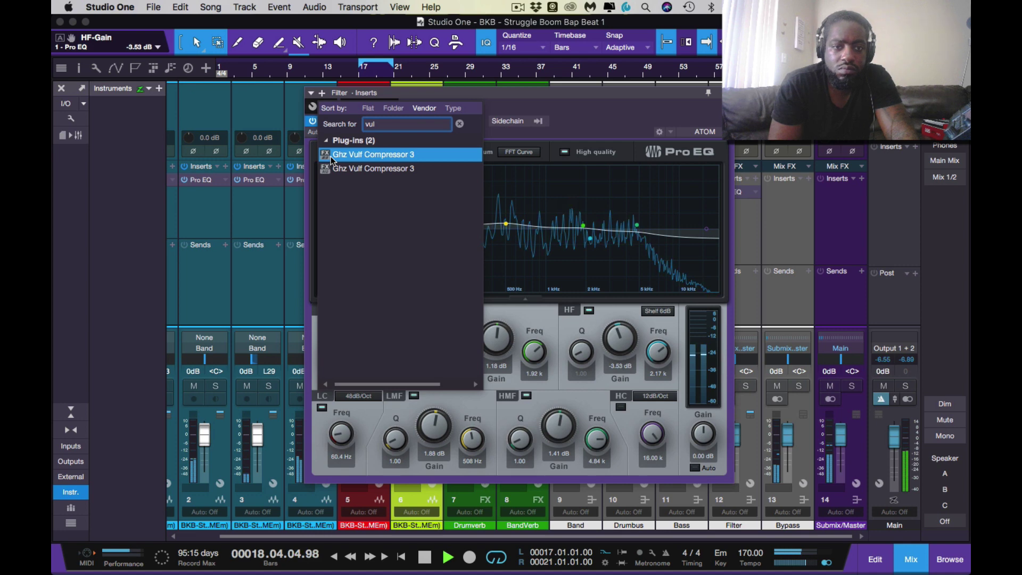
double_click(373, 154)
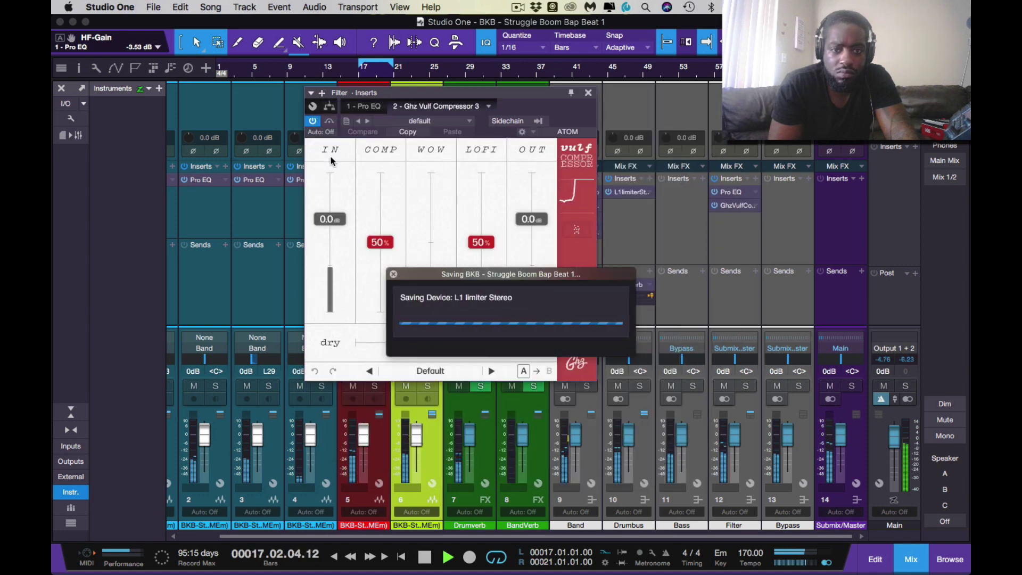
click(421, 369)
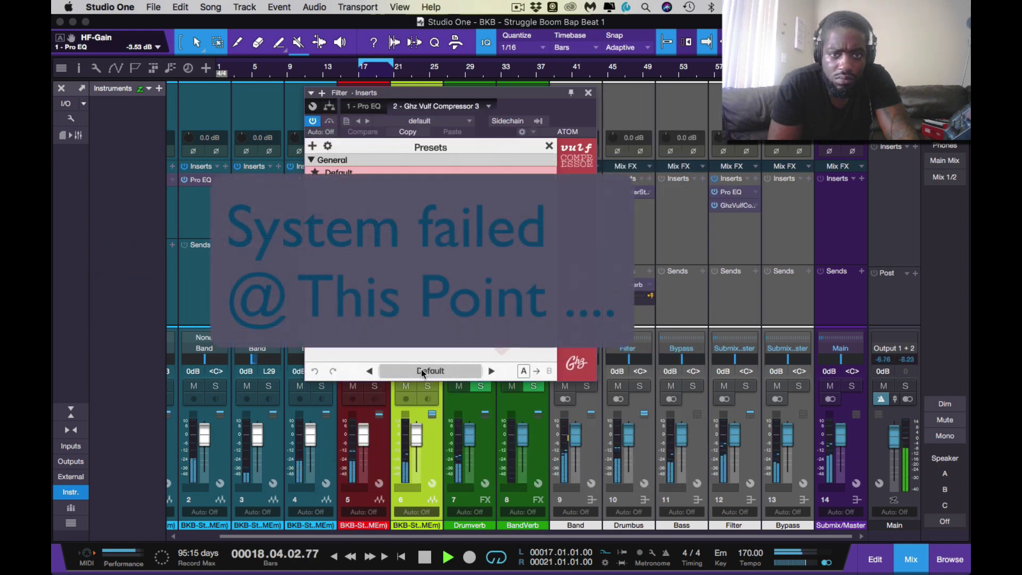